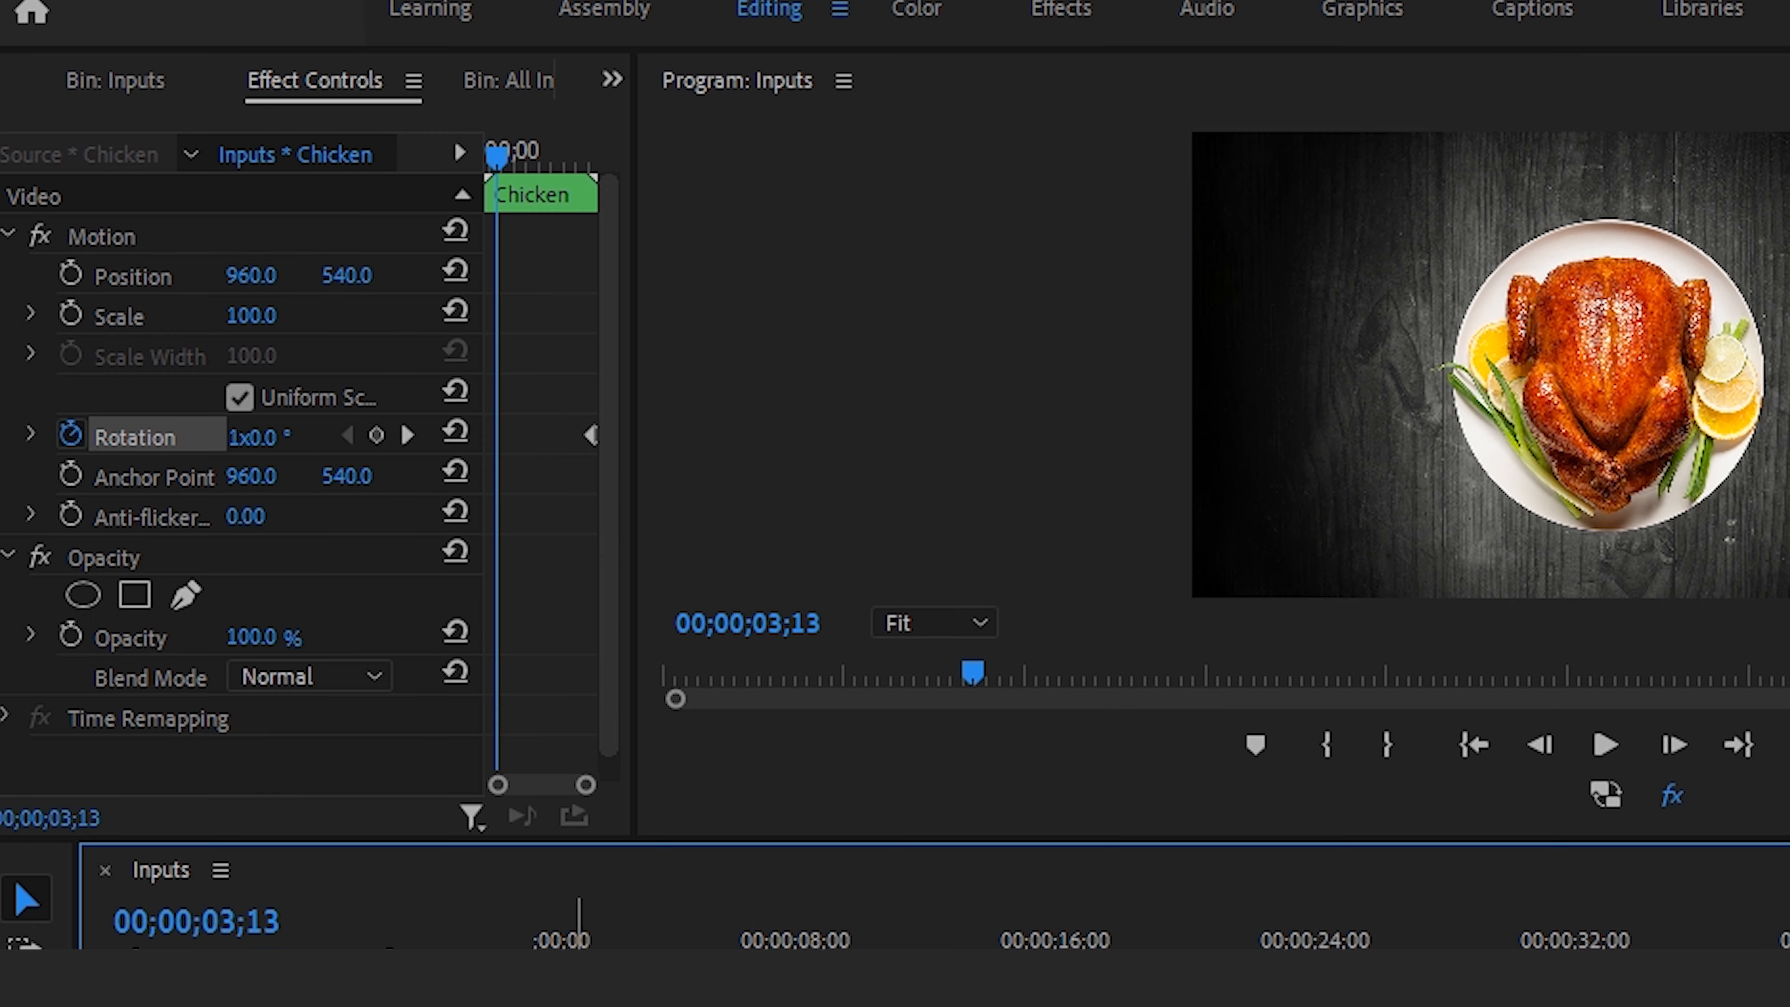
- Set the Chicken clip's starting Rotation keyframe at 00;00;03;13 and play back the spin
left_click(247, 440)
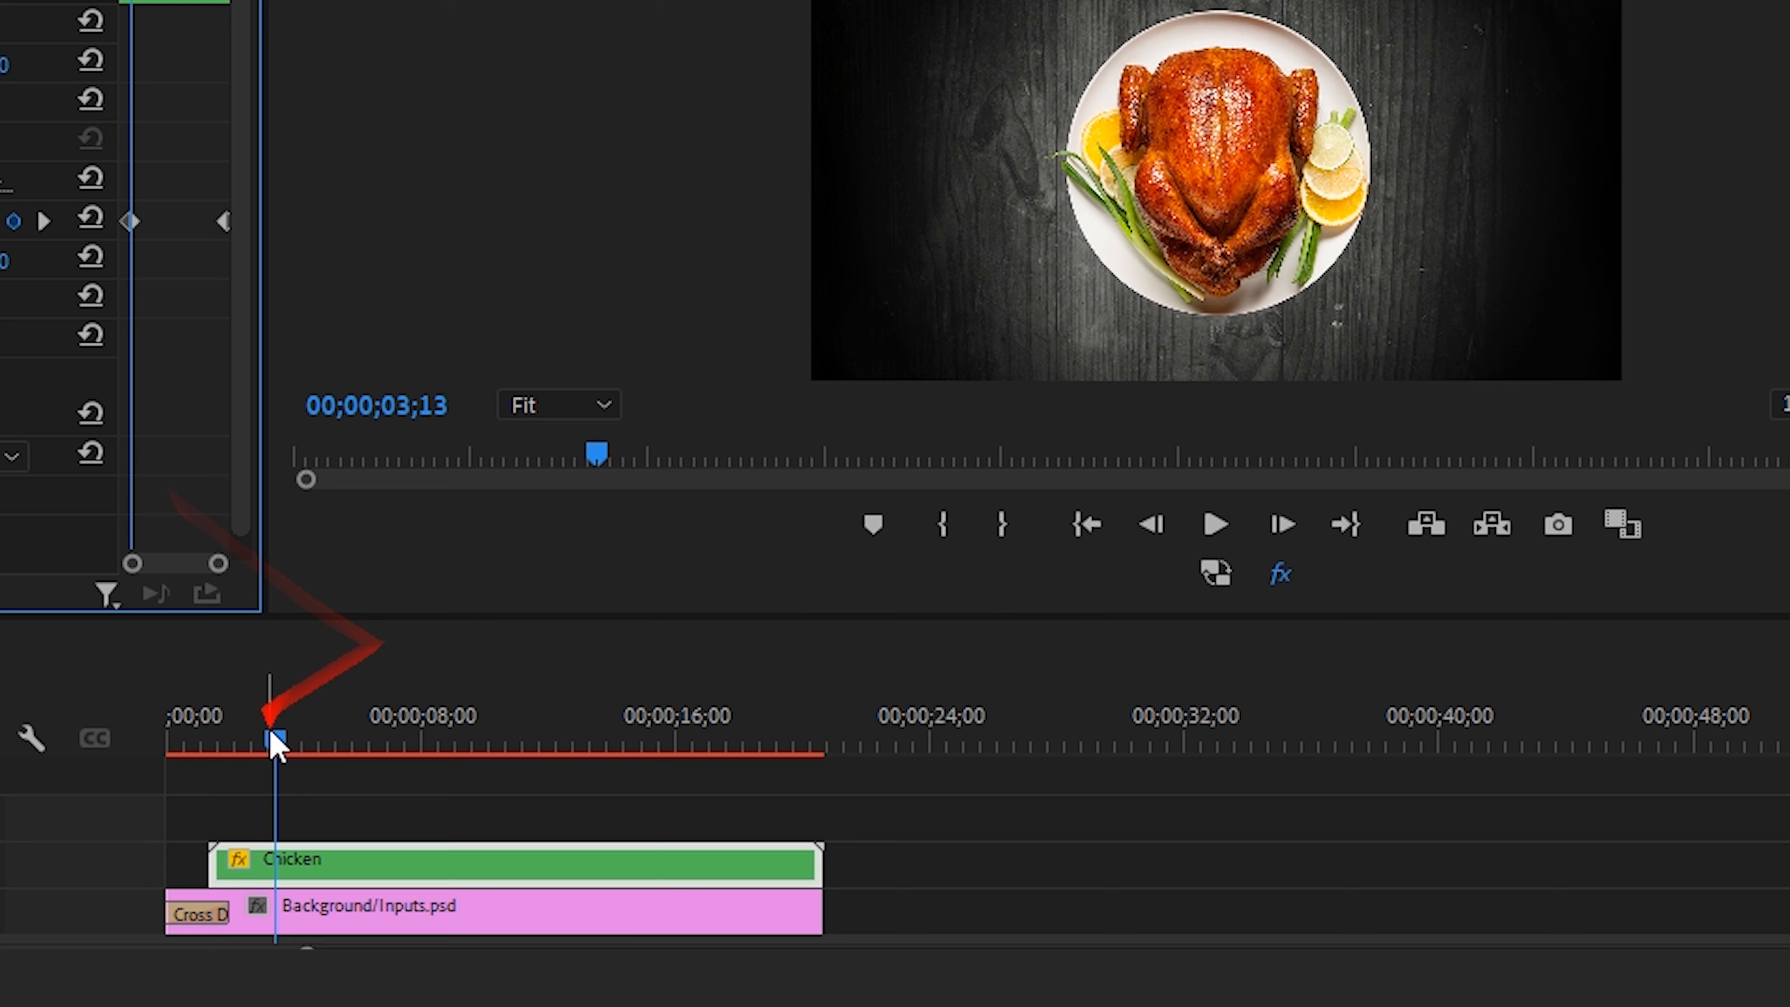
left_click_drag(272, 739, 201, 769)
key("space")
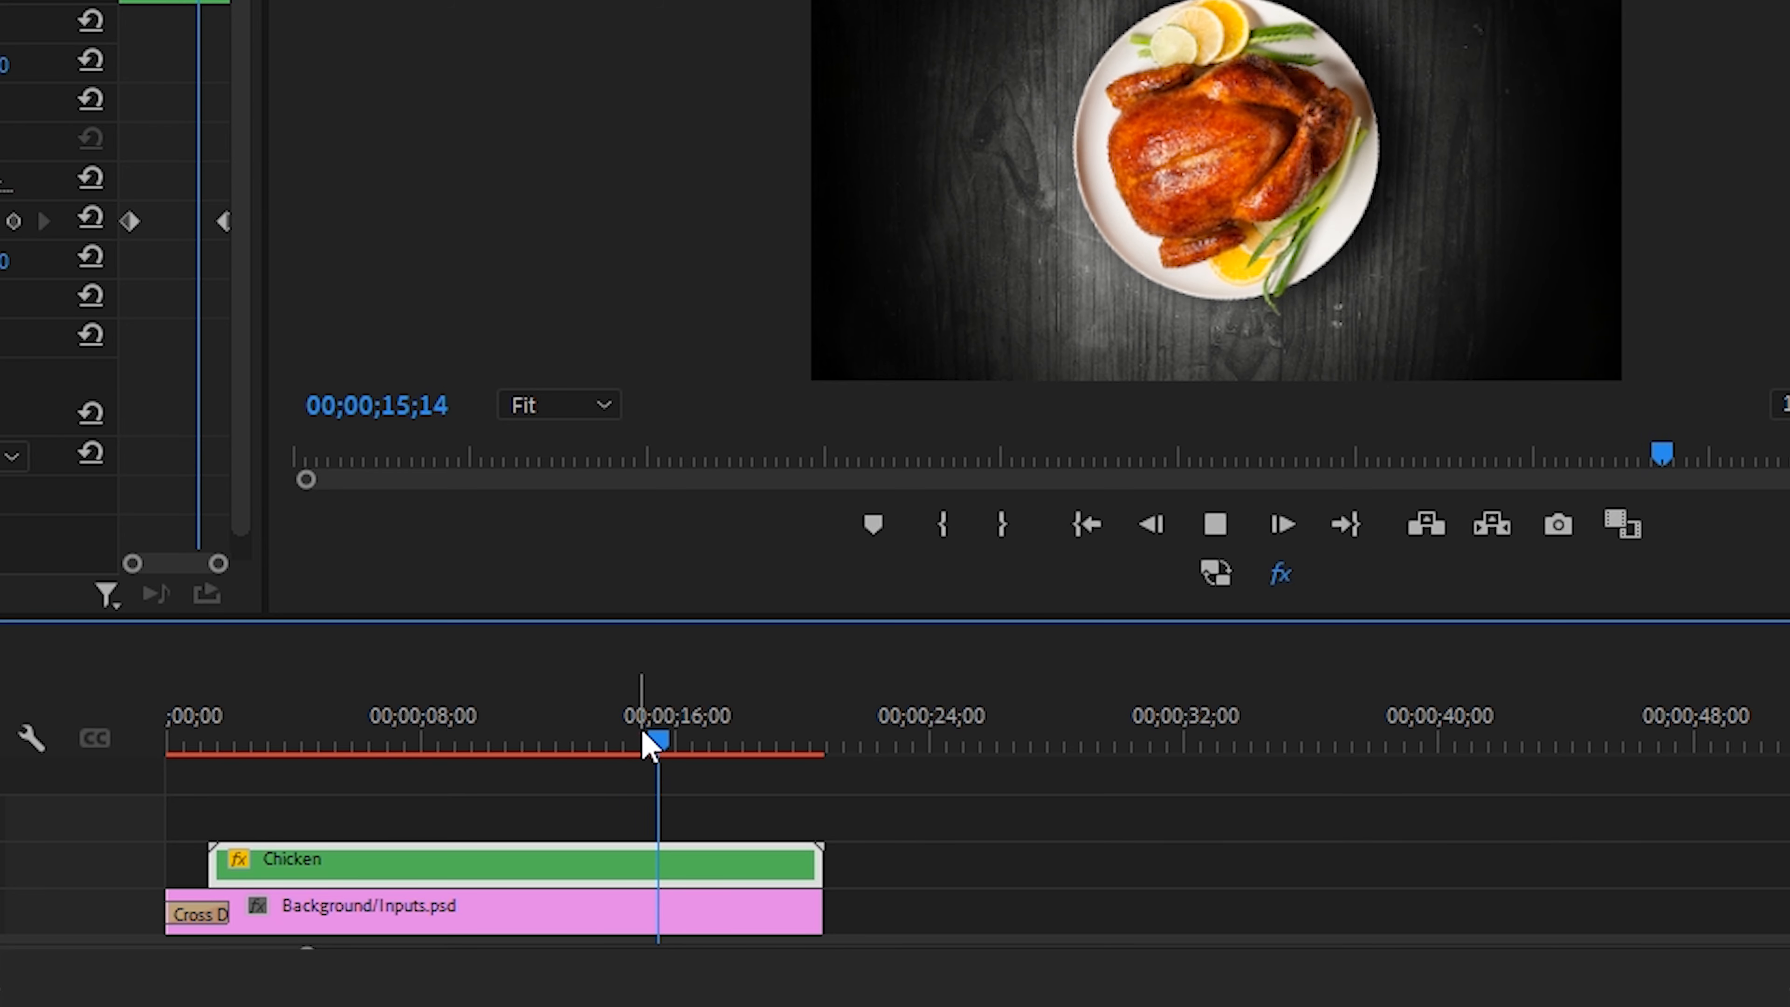
left_click(570, 747)
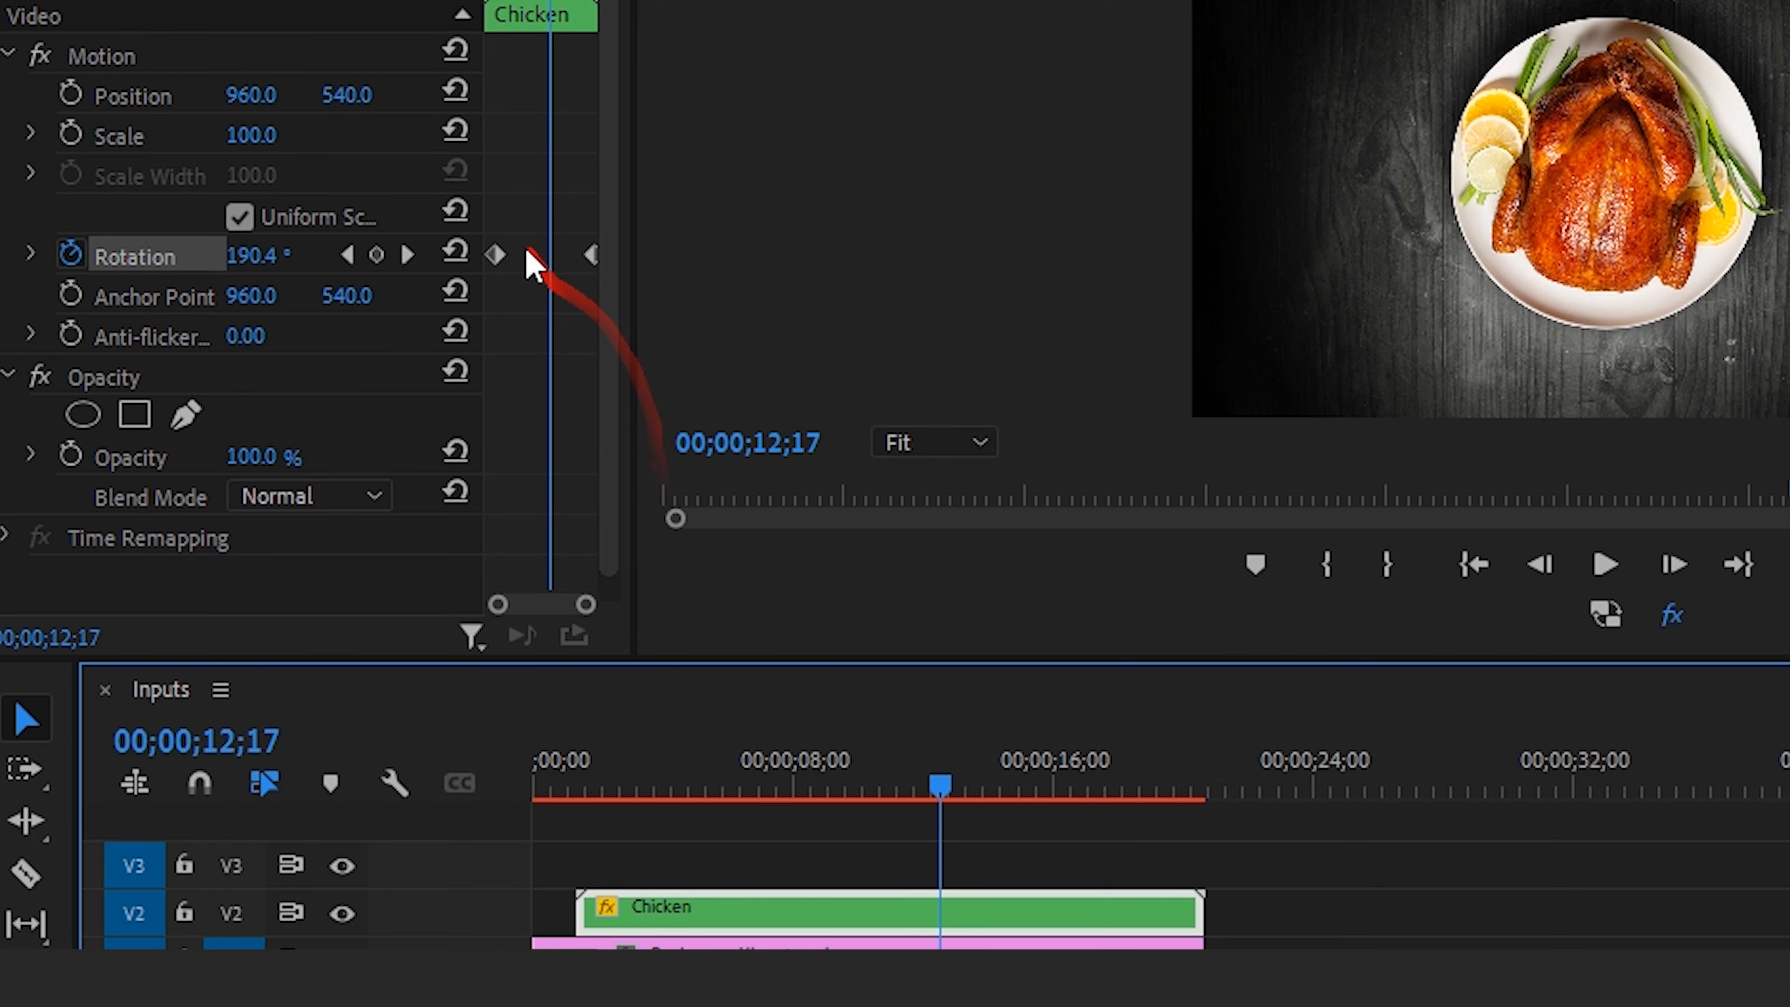
- Apply Ease In to both Rotation keyframes of the Chicken clip and replay the start of the spin
right_click(592, 255)
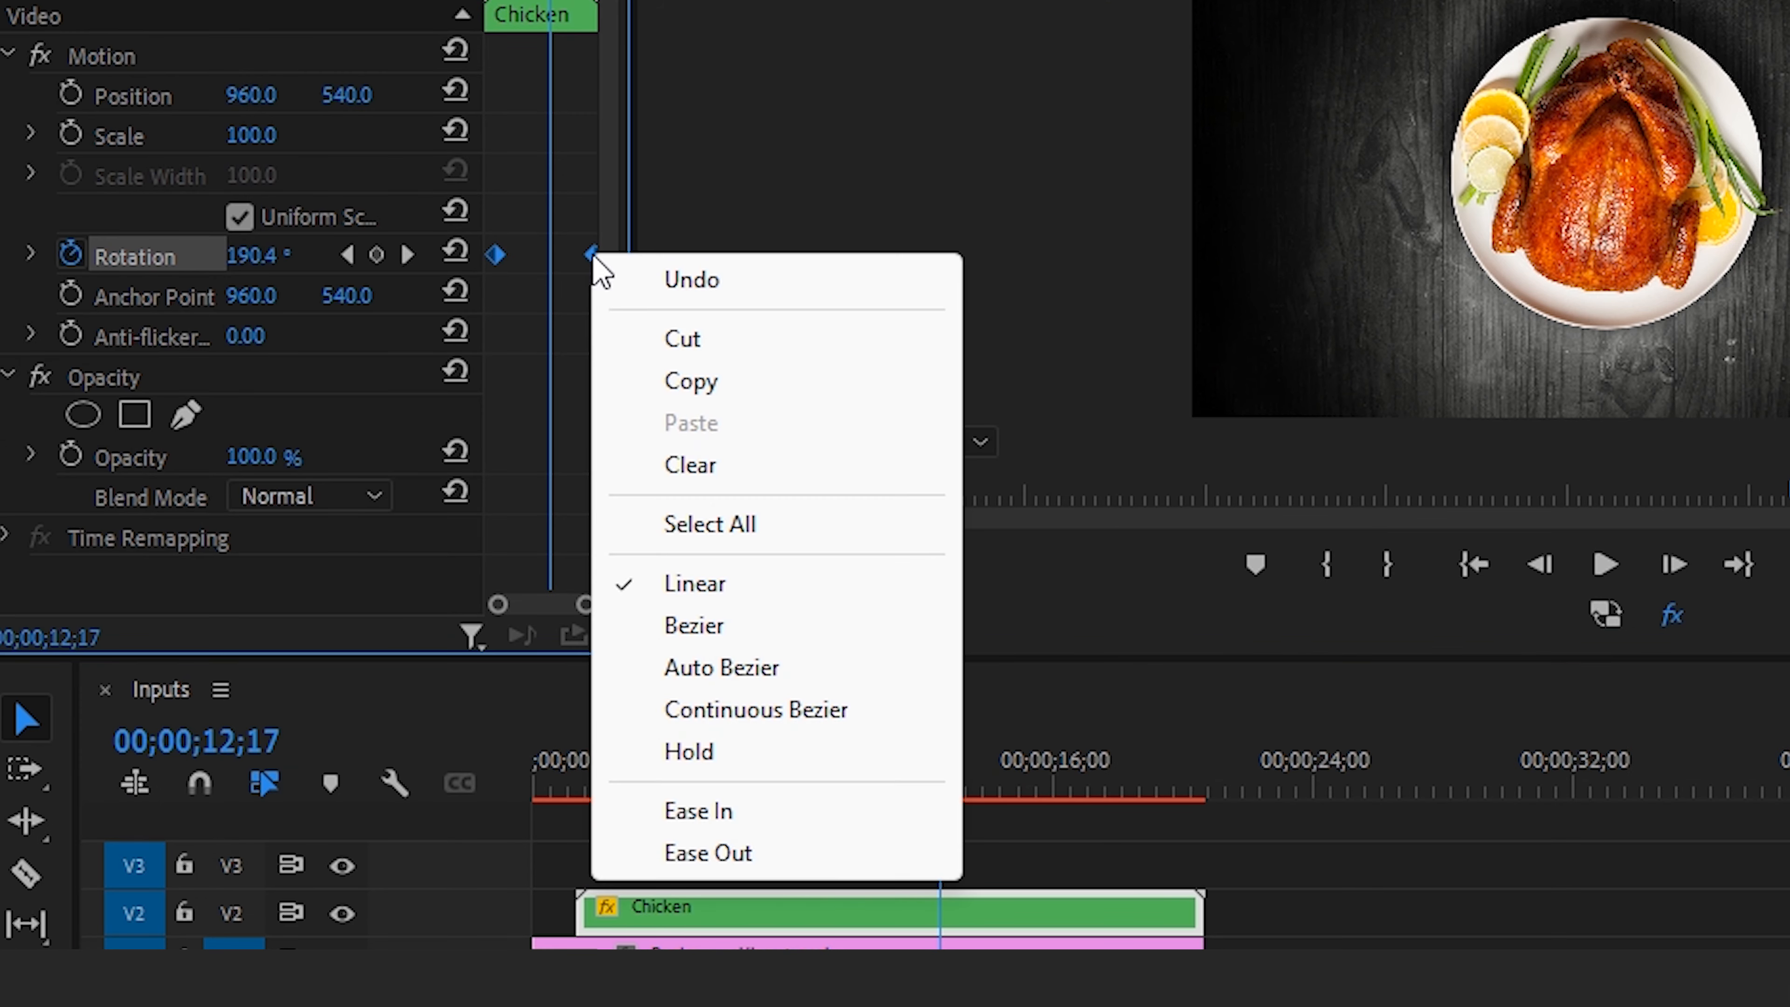
left_click(791, 811)
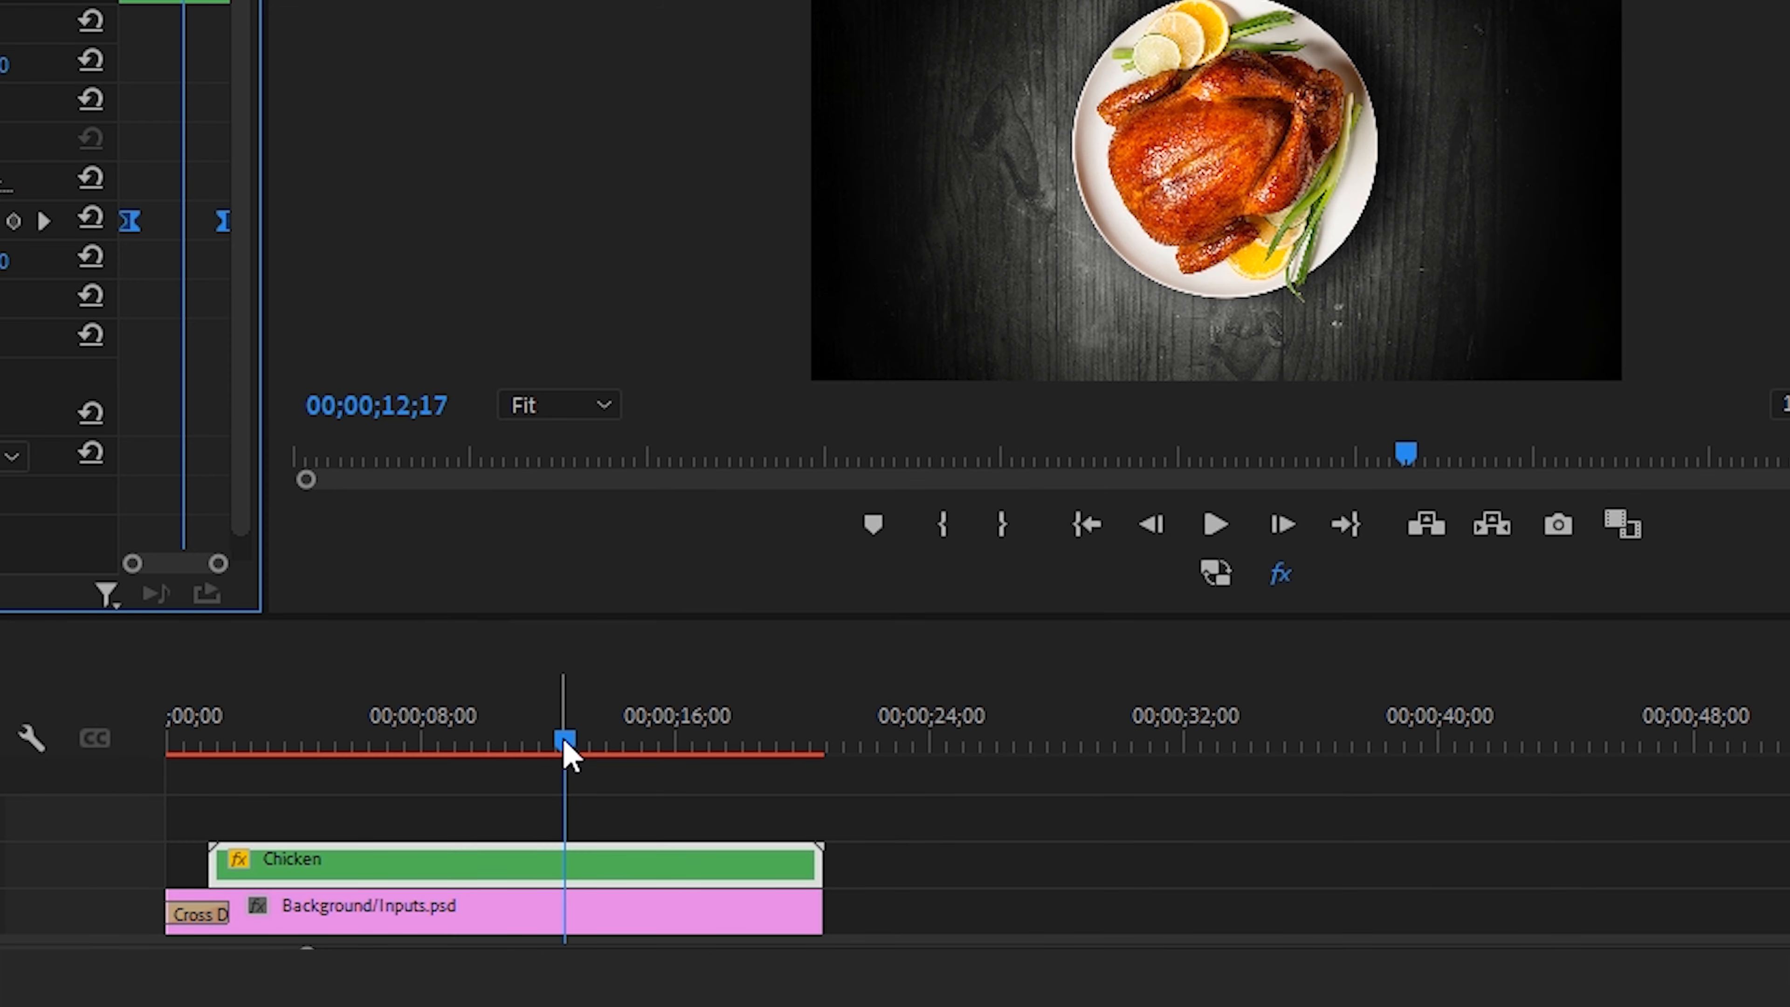
left_click_drag(567, 747, 290, 843)
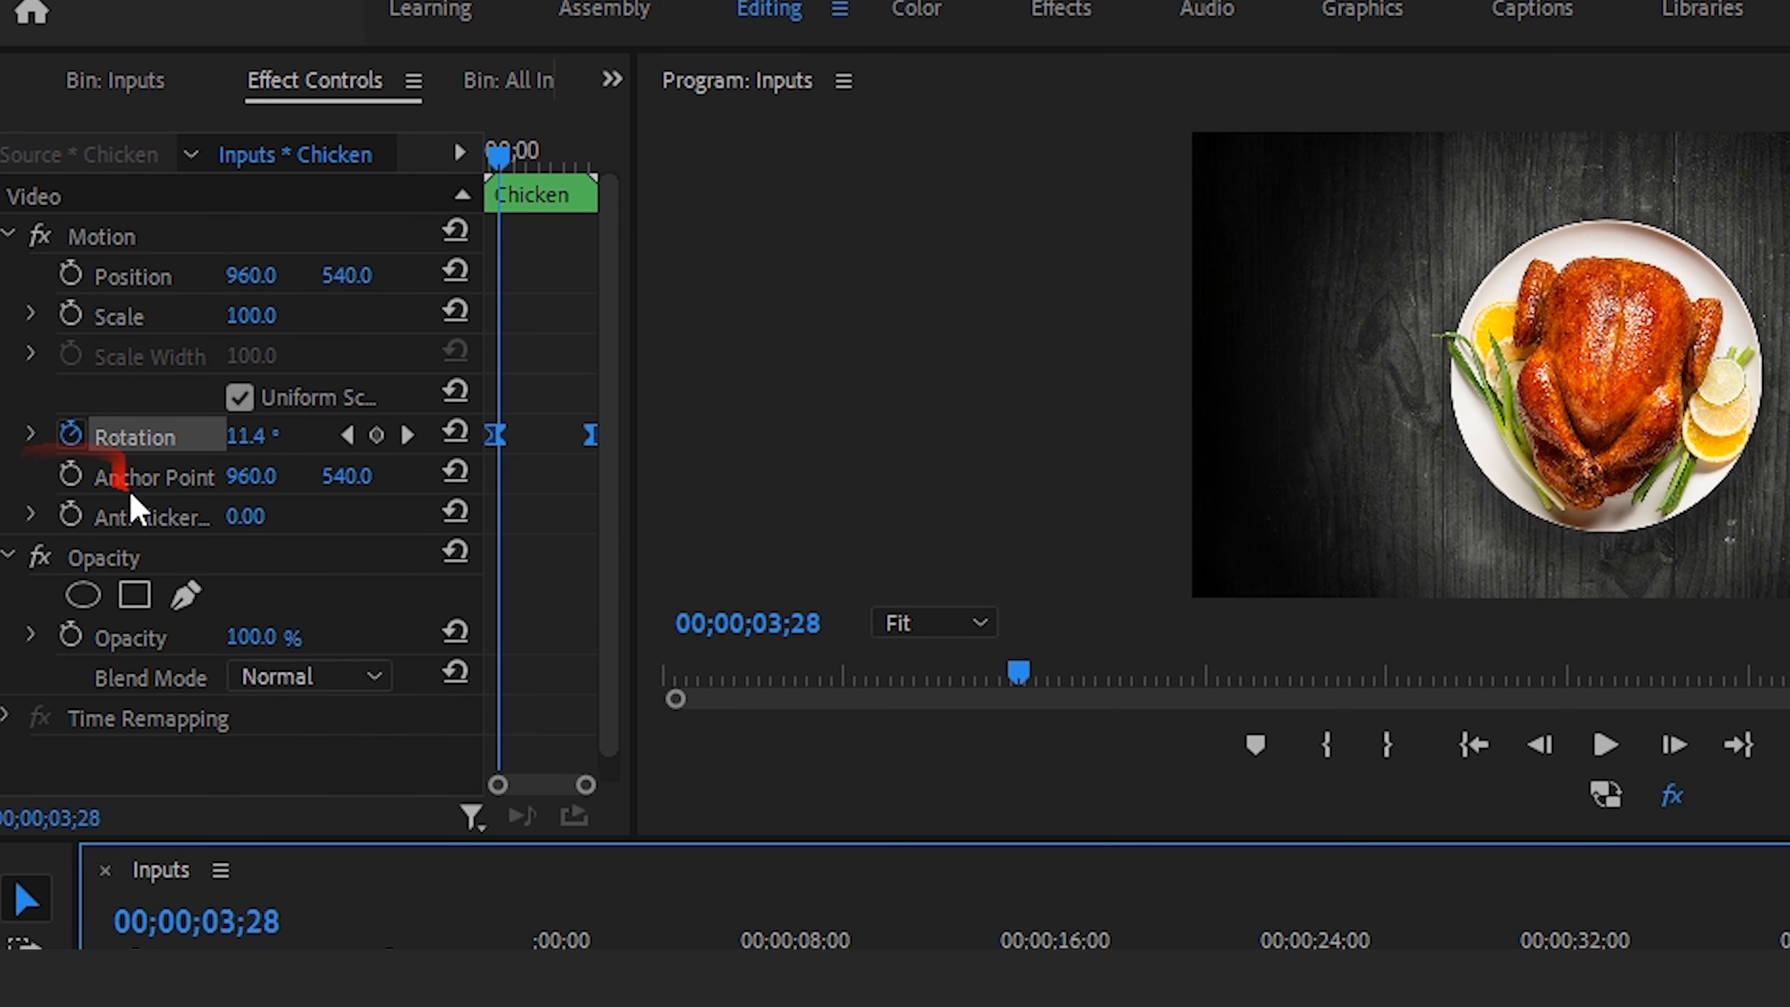
- Add an Anchor Point keyframe to the Chicken clip at 00;00;03;28, try shifting the image in the preview and undo the shift
left_click(134, 506)
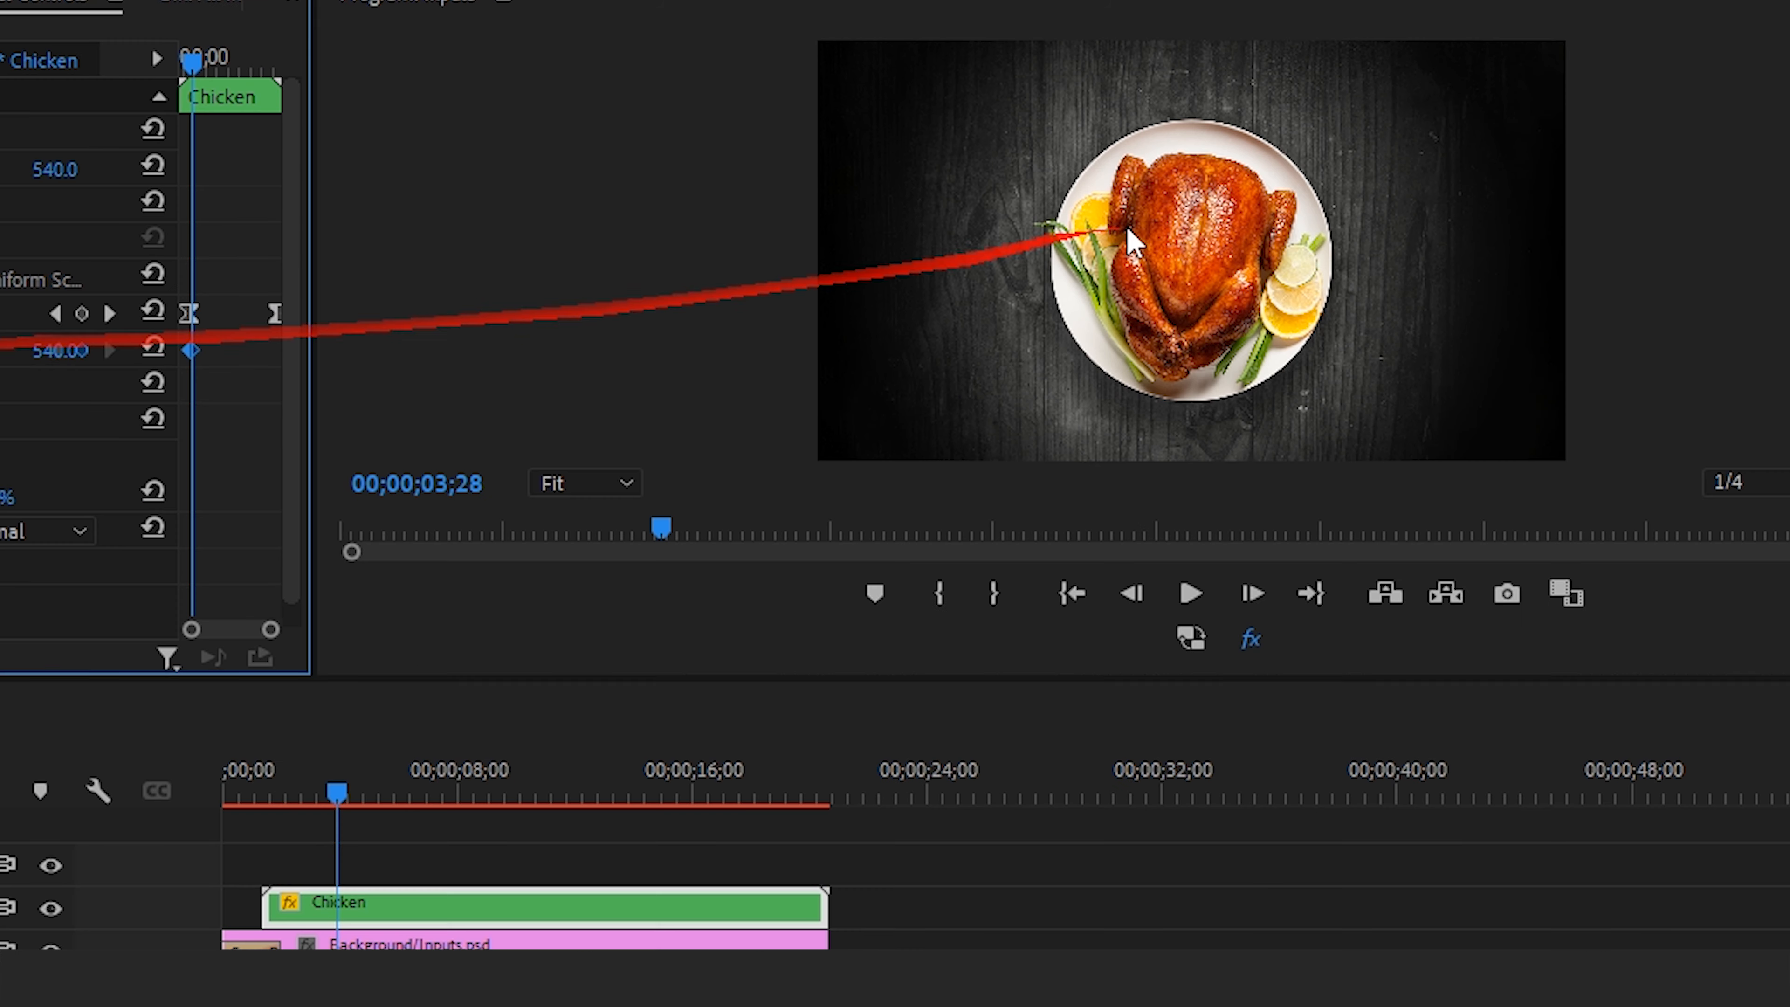
left_click(1541, 358)
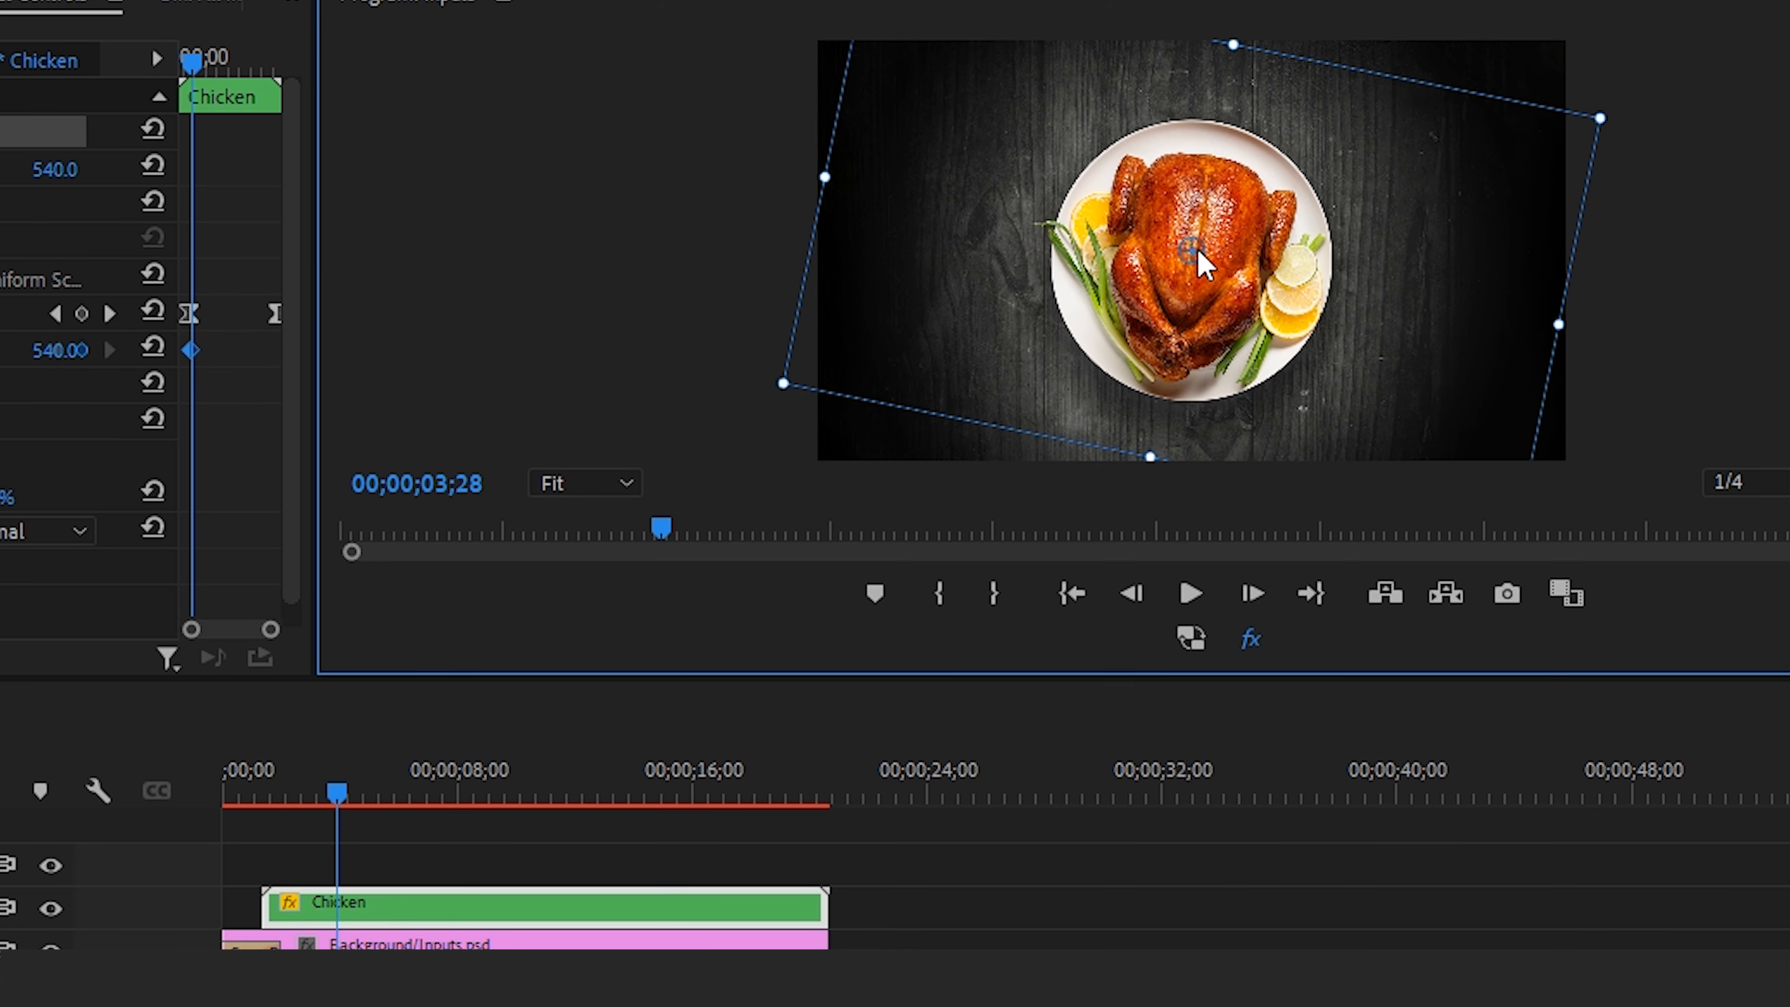
left_click_drag(1203, 264, 1281, 266)
key("ctrl+z")
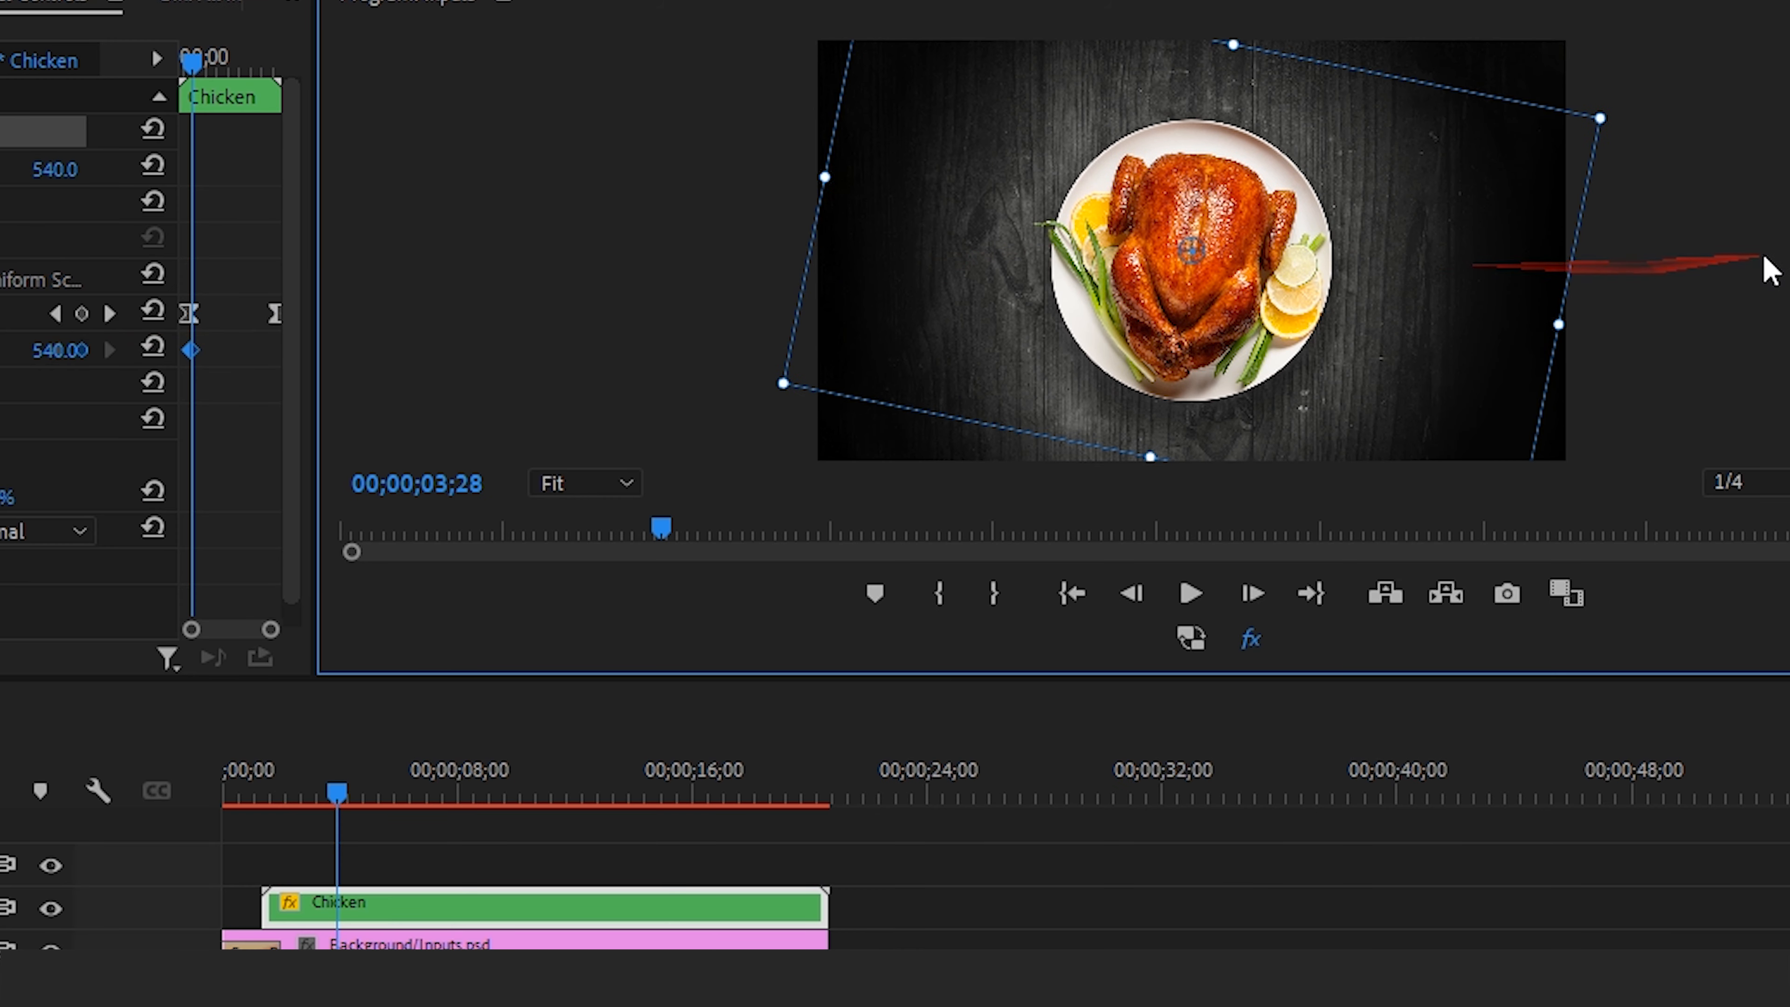
- Replay the opening of the Chicken animation and stop the playhead at 00;00;04;17
left_click_drag(346, 806, 277, 826)
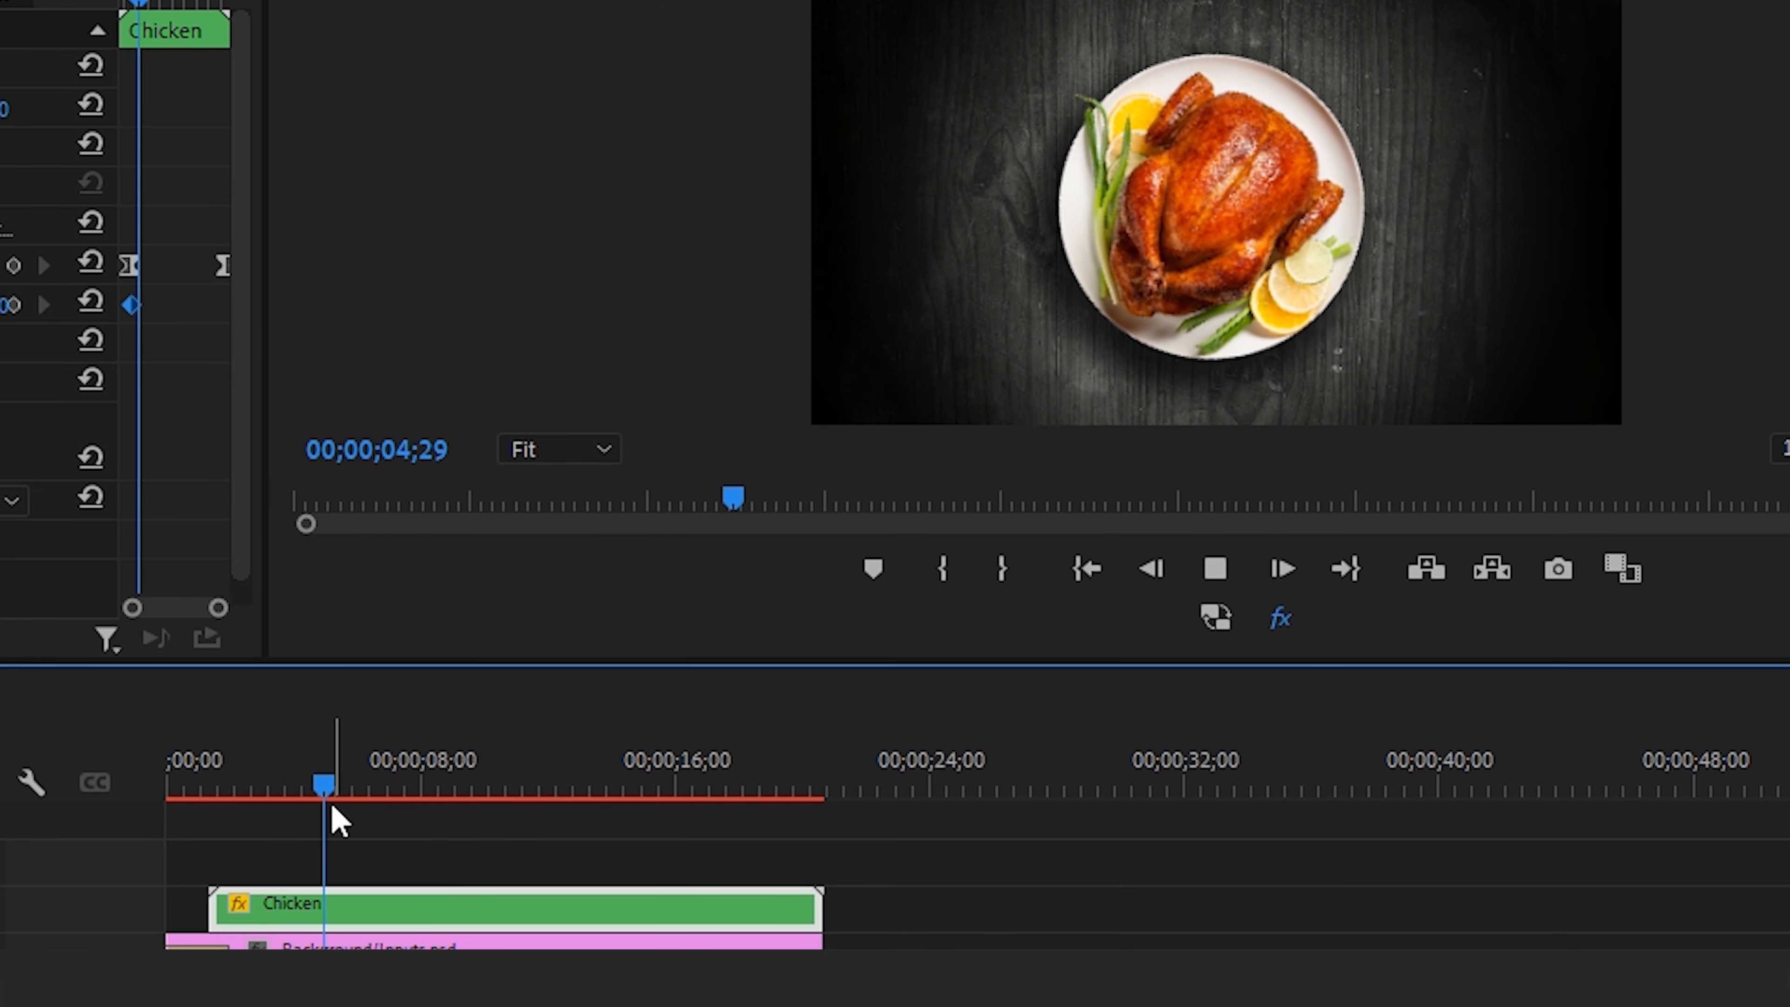
left_click_drag(345, 793, 14, 857)
key("space")
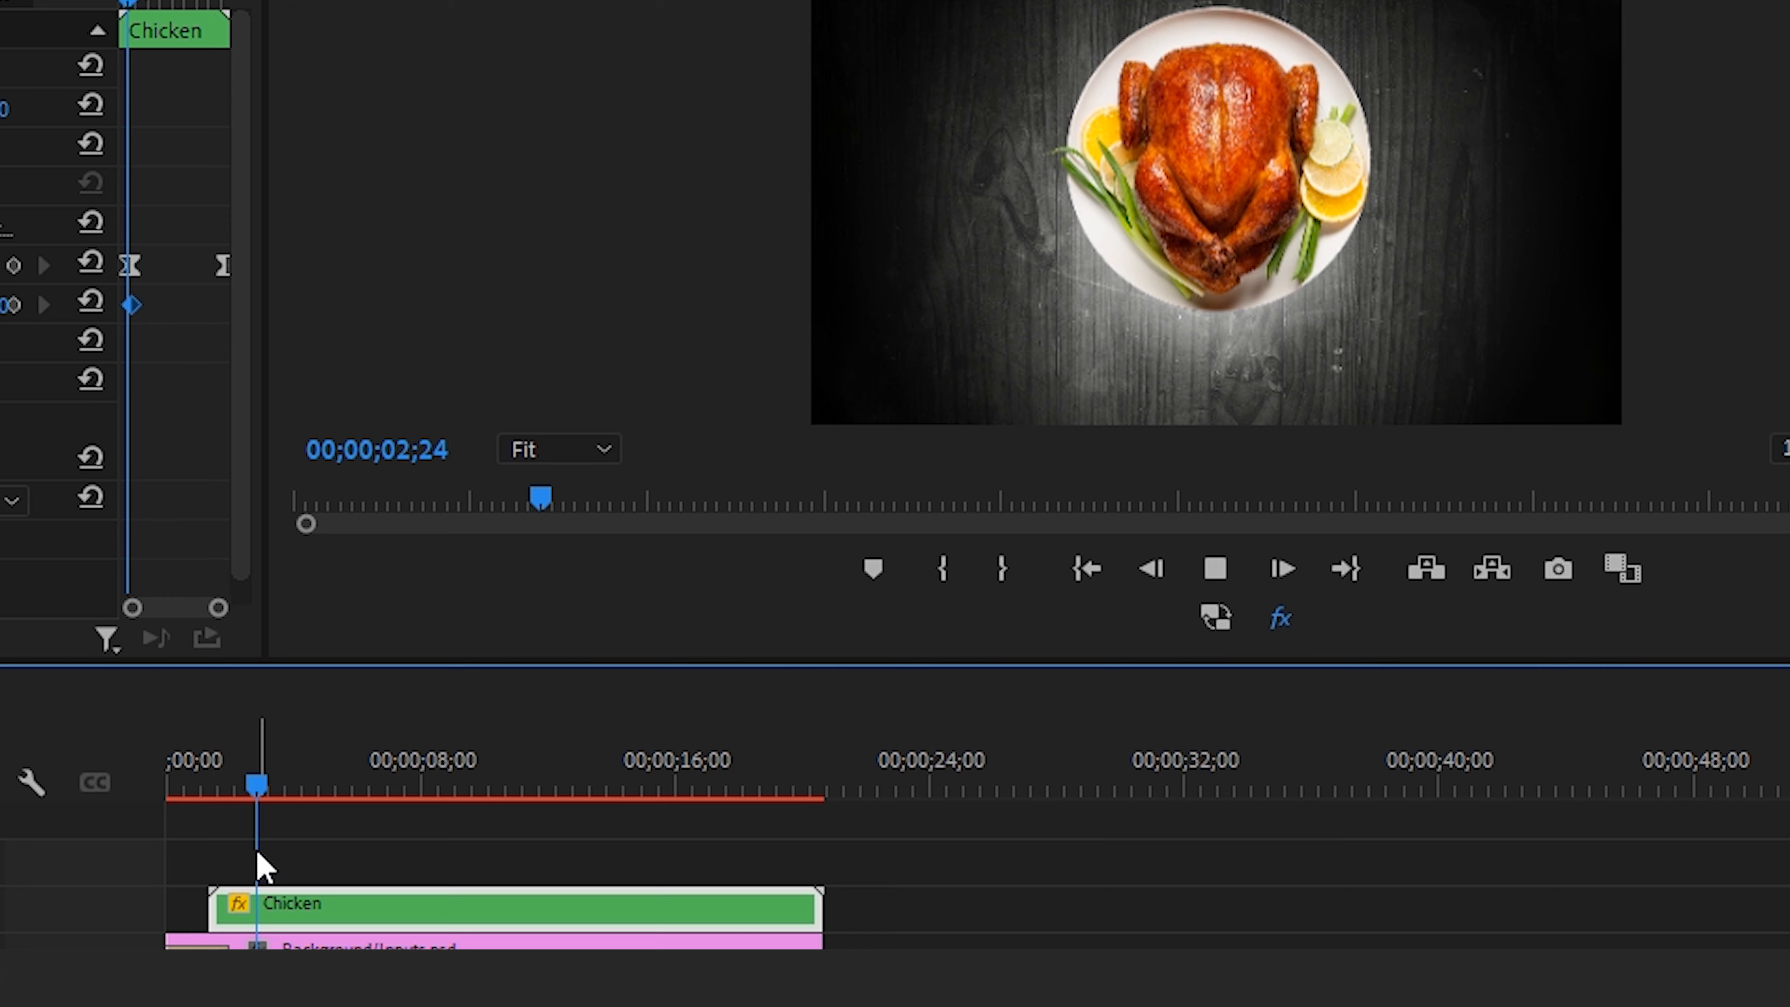
key("space")
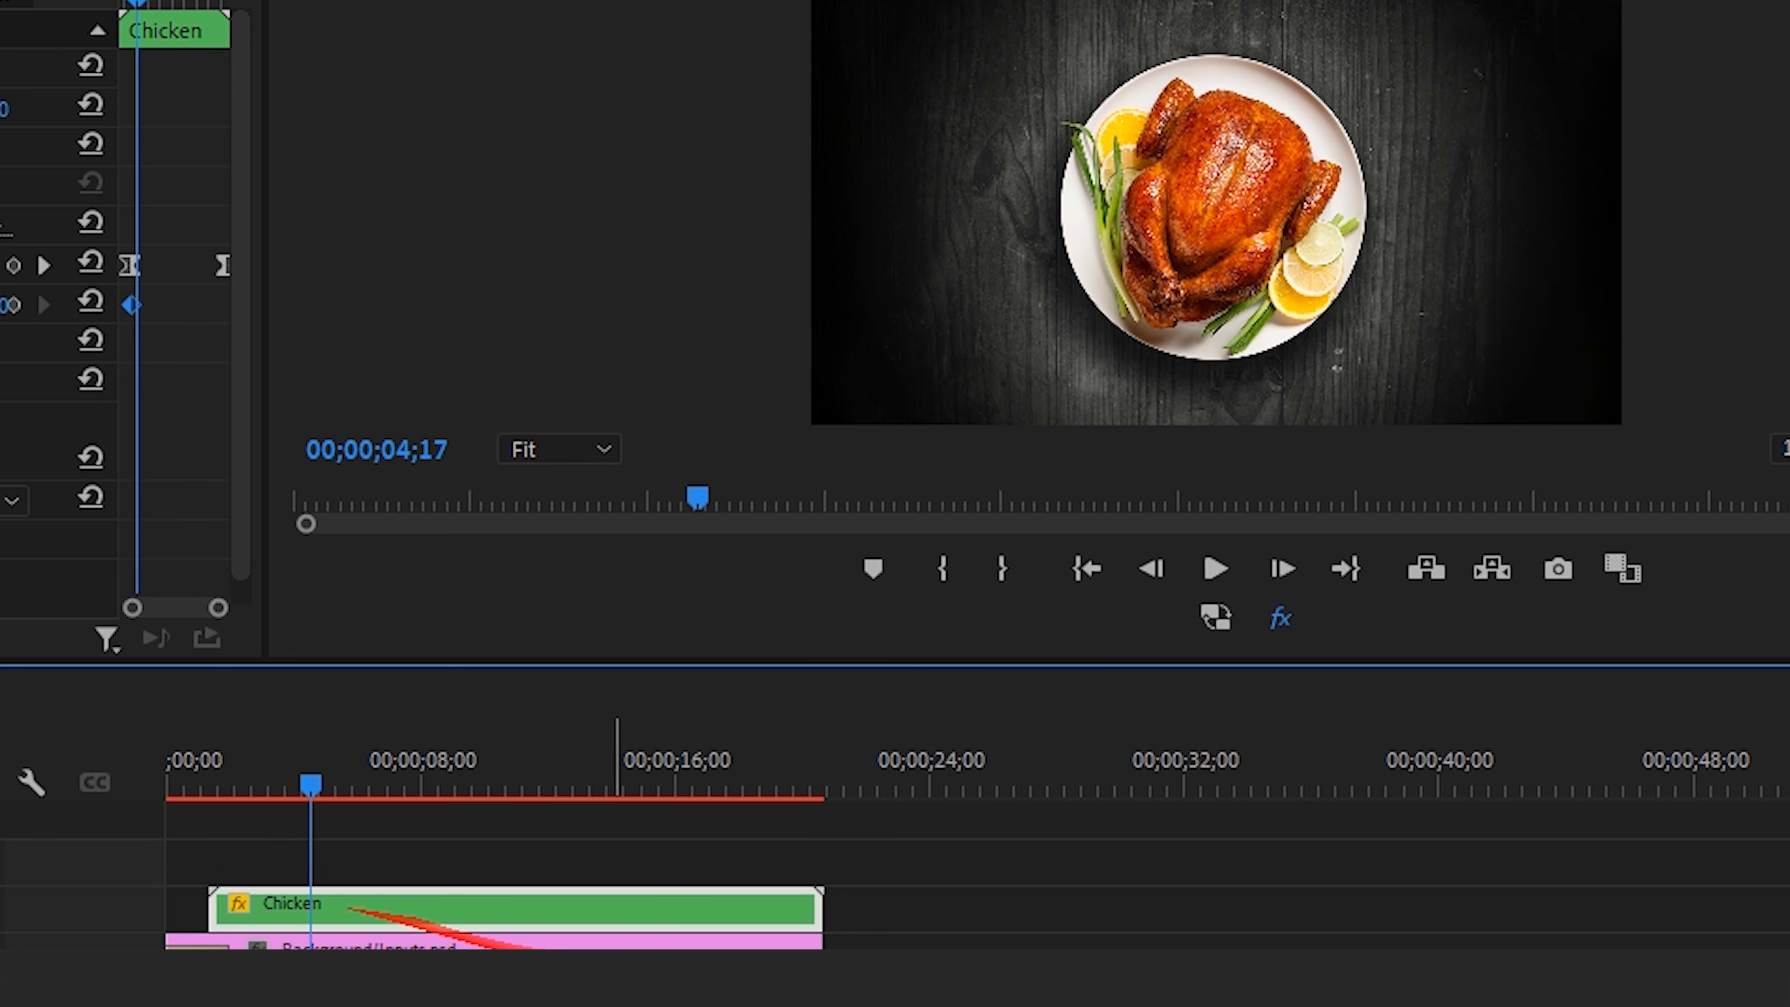
- Place Design-Elements/Inputs.psd on track V3 above the Chicken clip and extend it to the end of the clips below
left_click(112, 80)
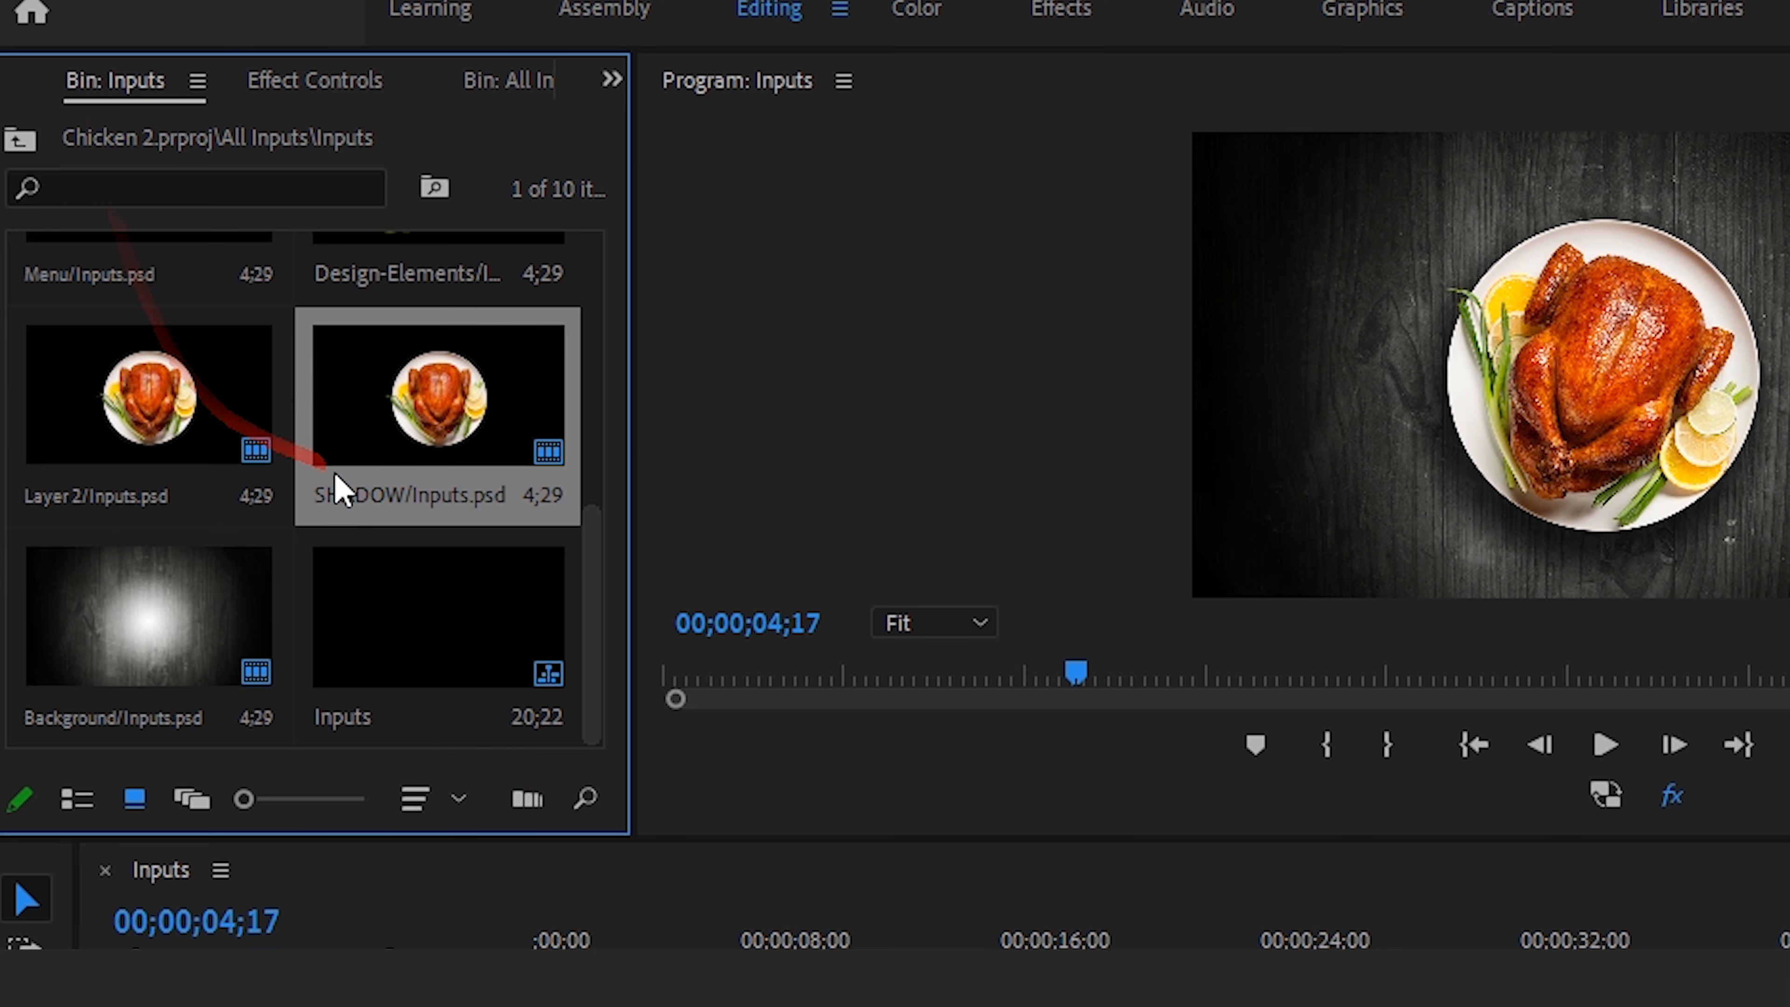
scroll(339, 485, "up", 3)
left_click_drag(439, 640, 792, 1006)
left_click_drag(426, 810, 812, 876)
- Add a Scale keyframe of 0 at the first frame of the Design-Elements clip, 00;00;04;14
left_click(482, 809)
key("Left")
key("Left")
key("Left")
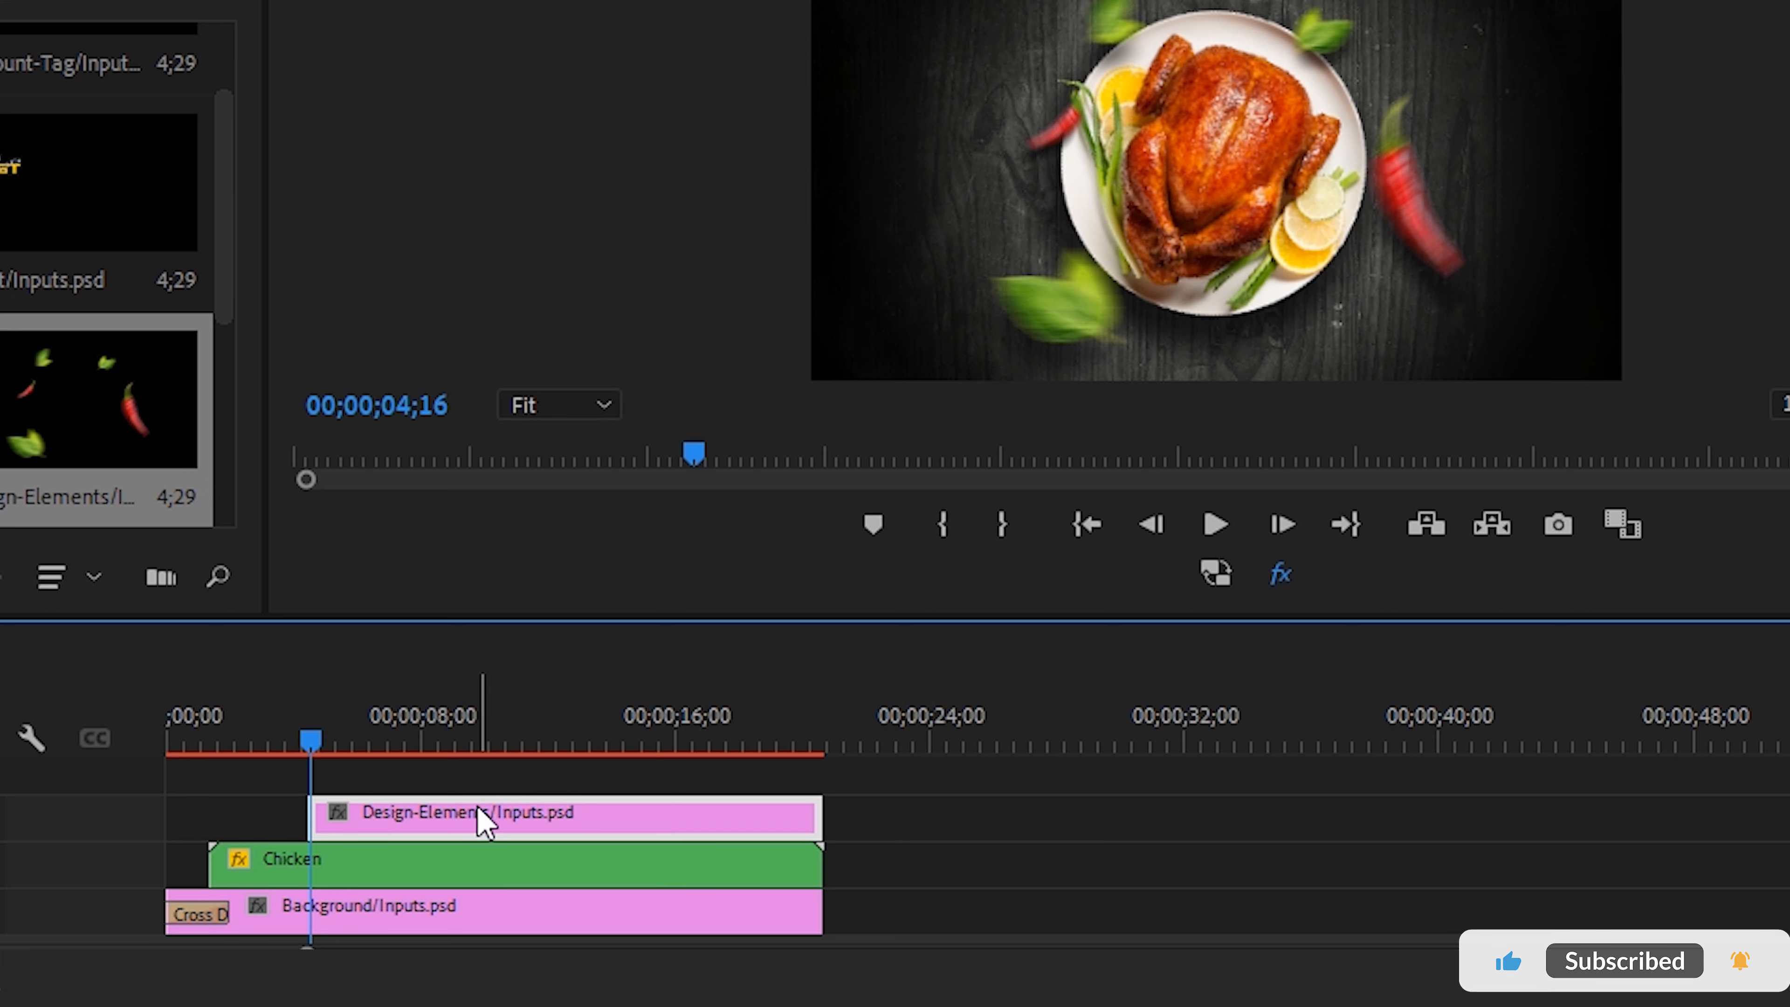
key("Left")
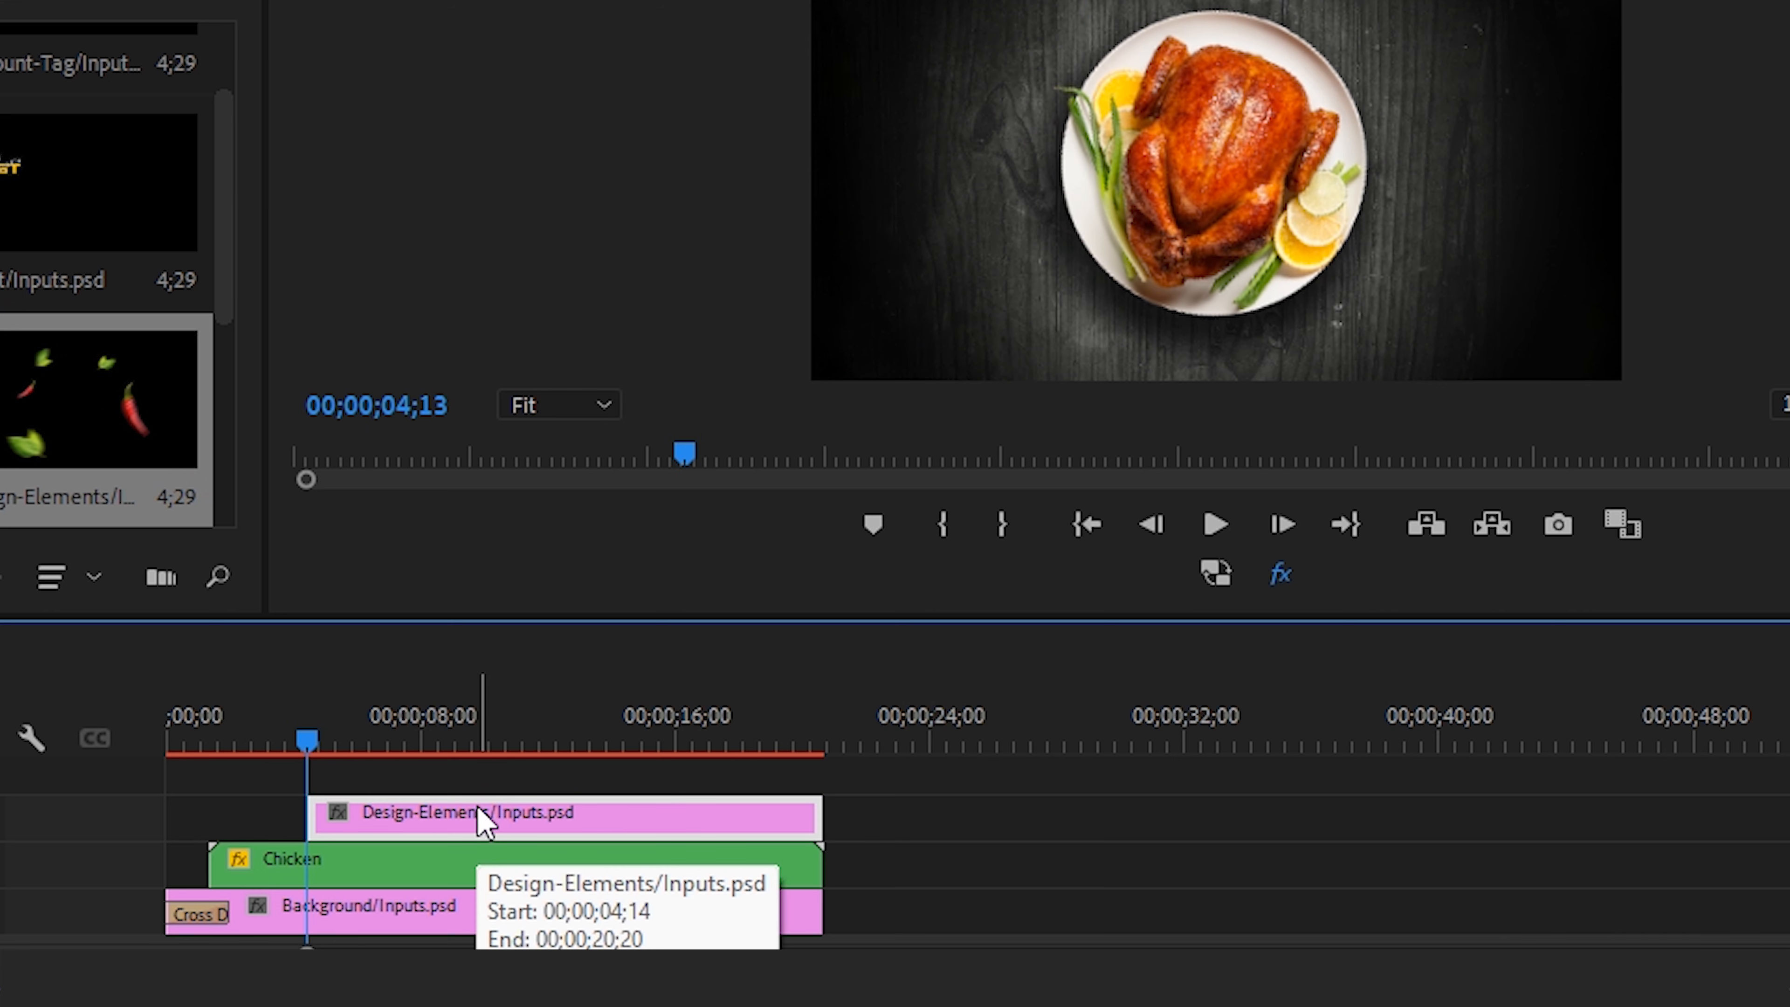
key("Right")
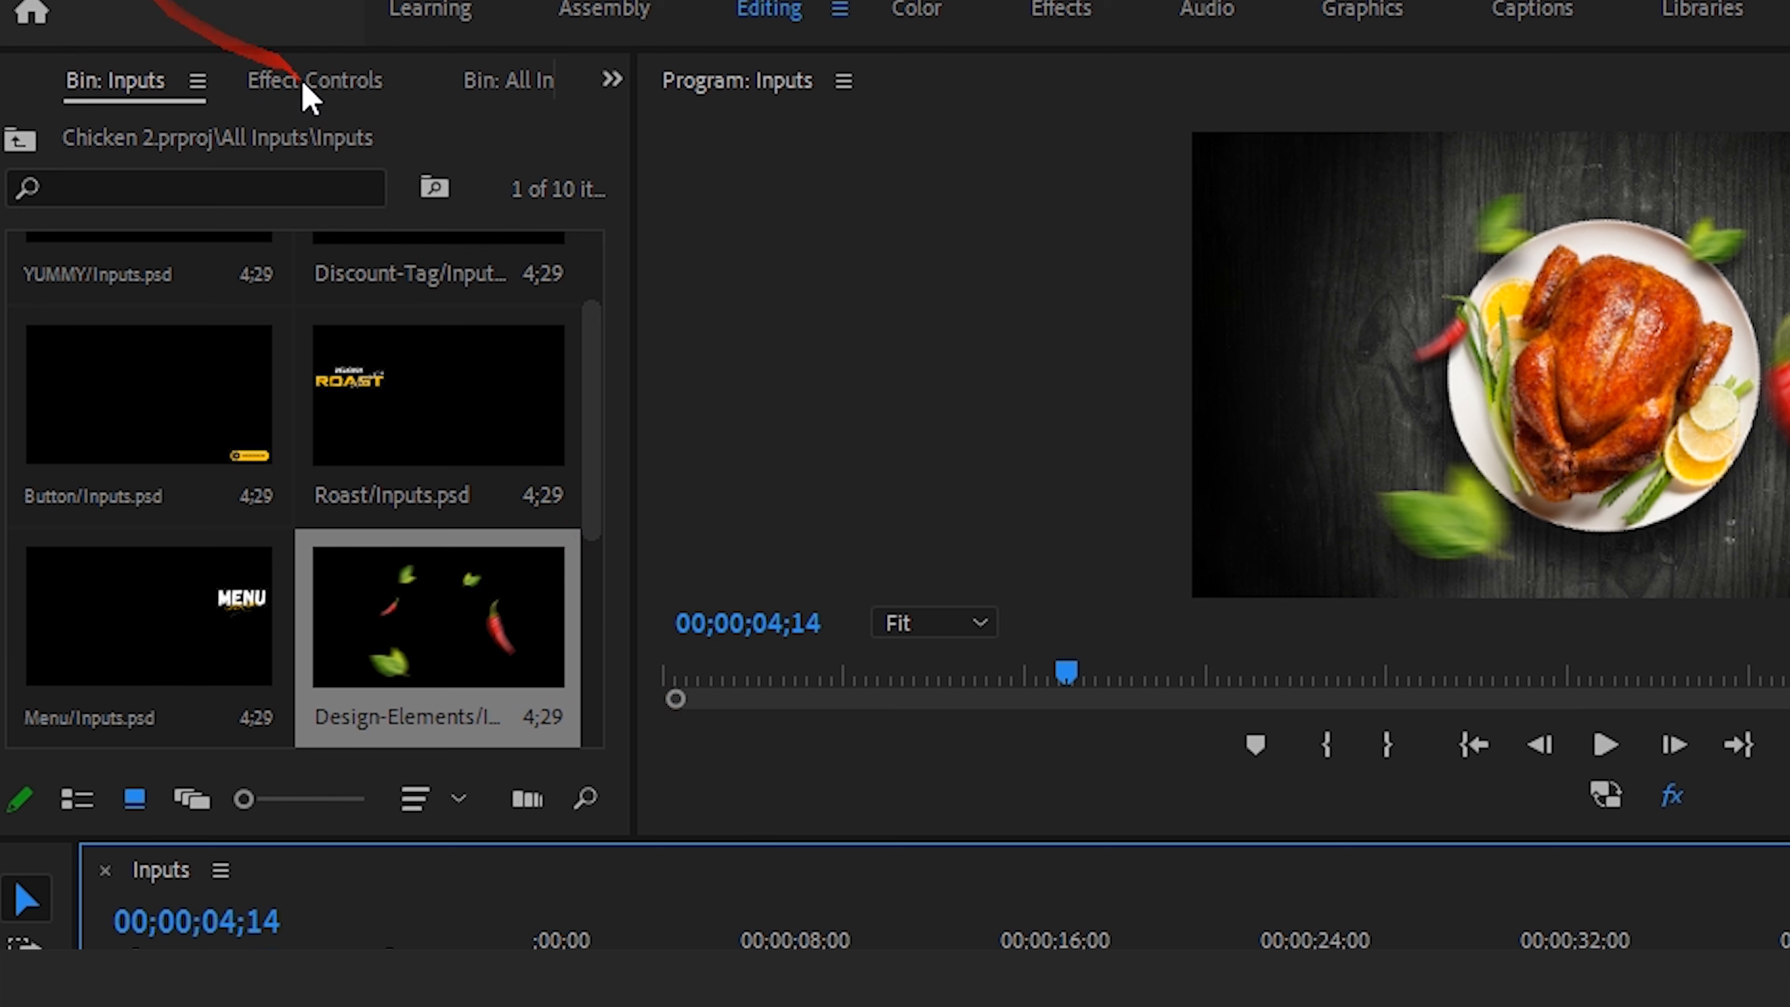
left_click(254, 81)
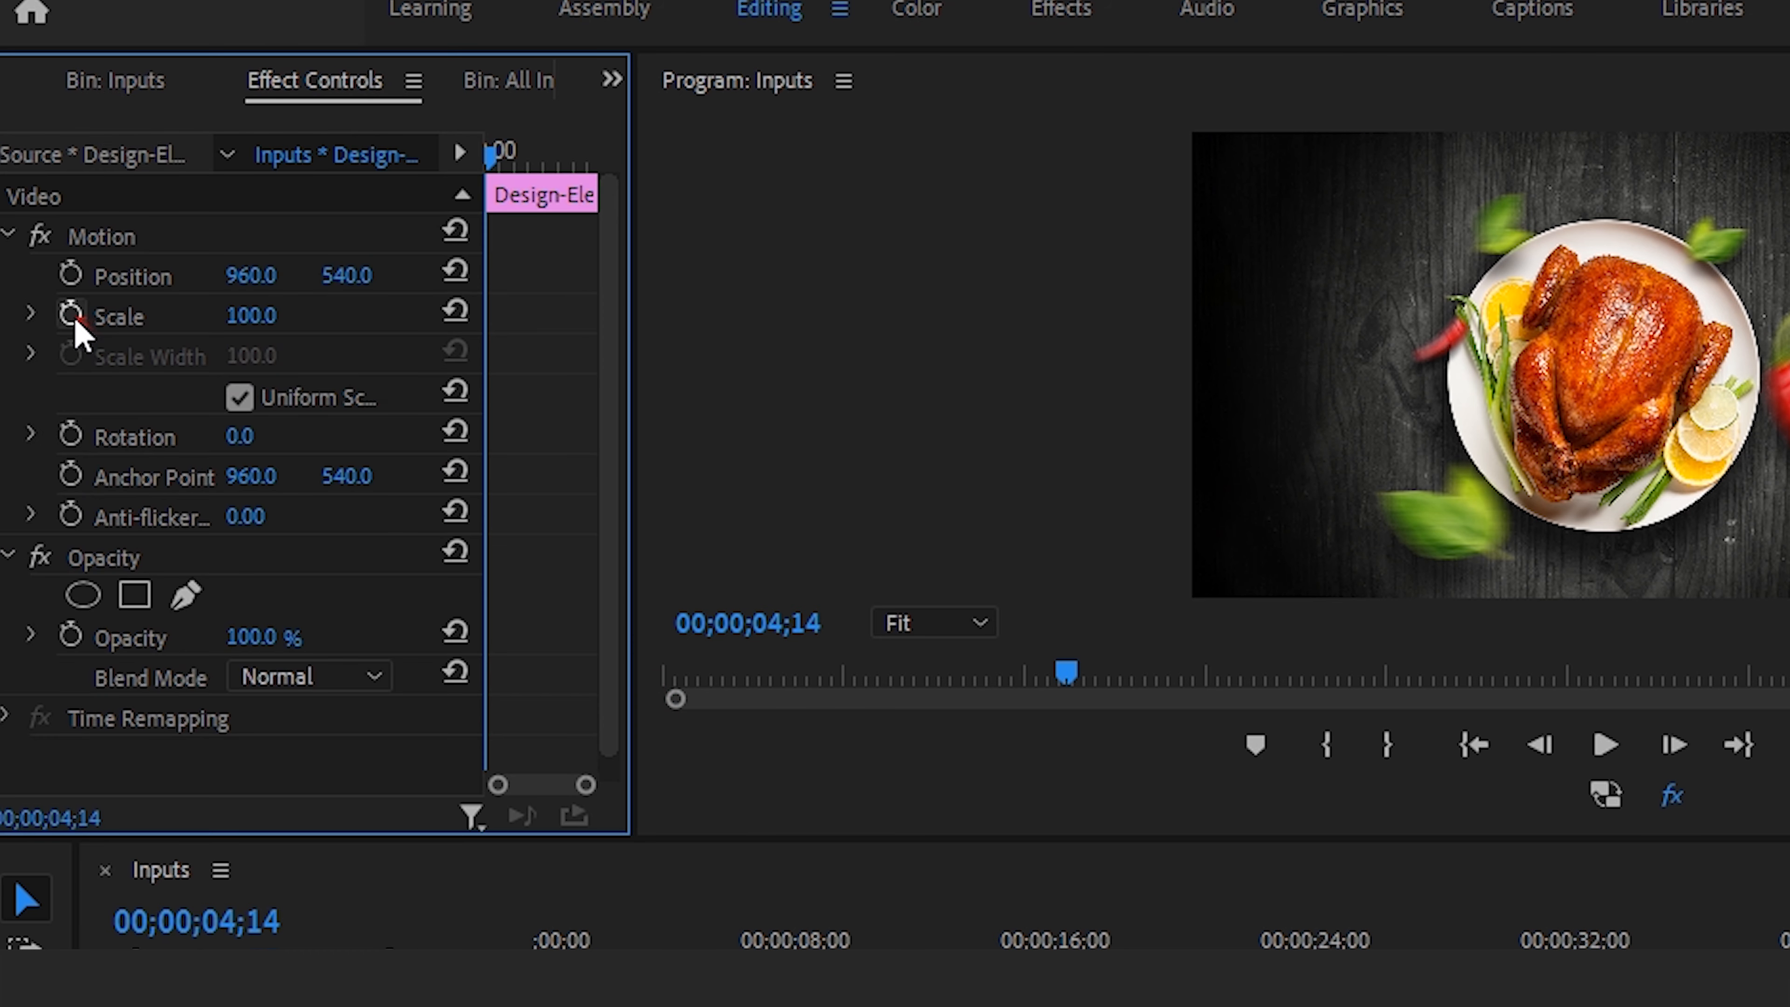
left_click_drag(251, 315, 133, 315)
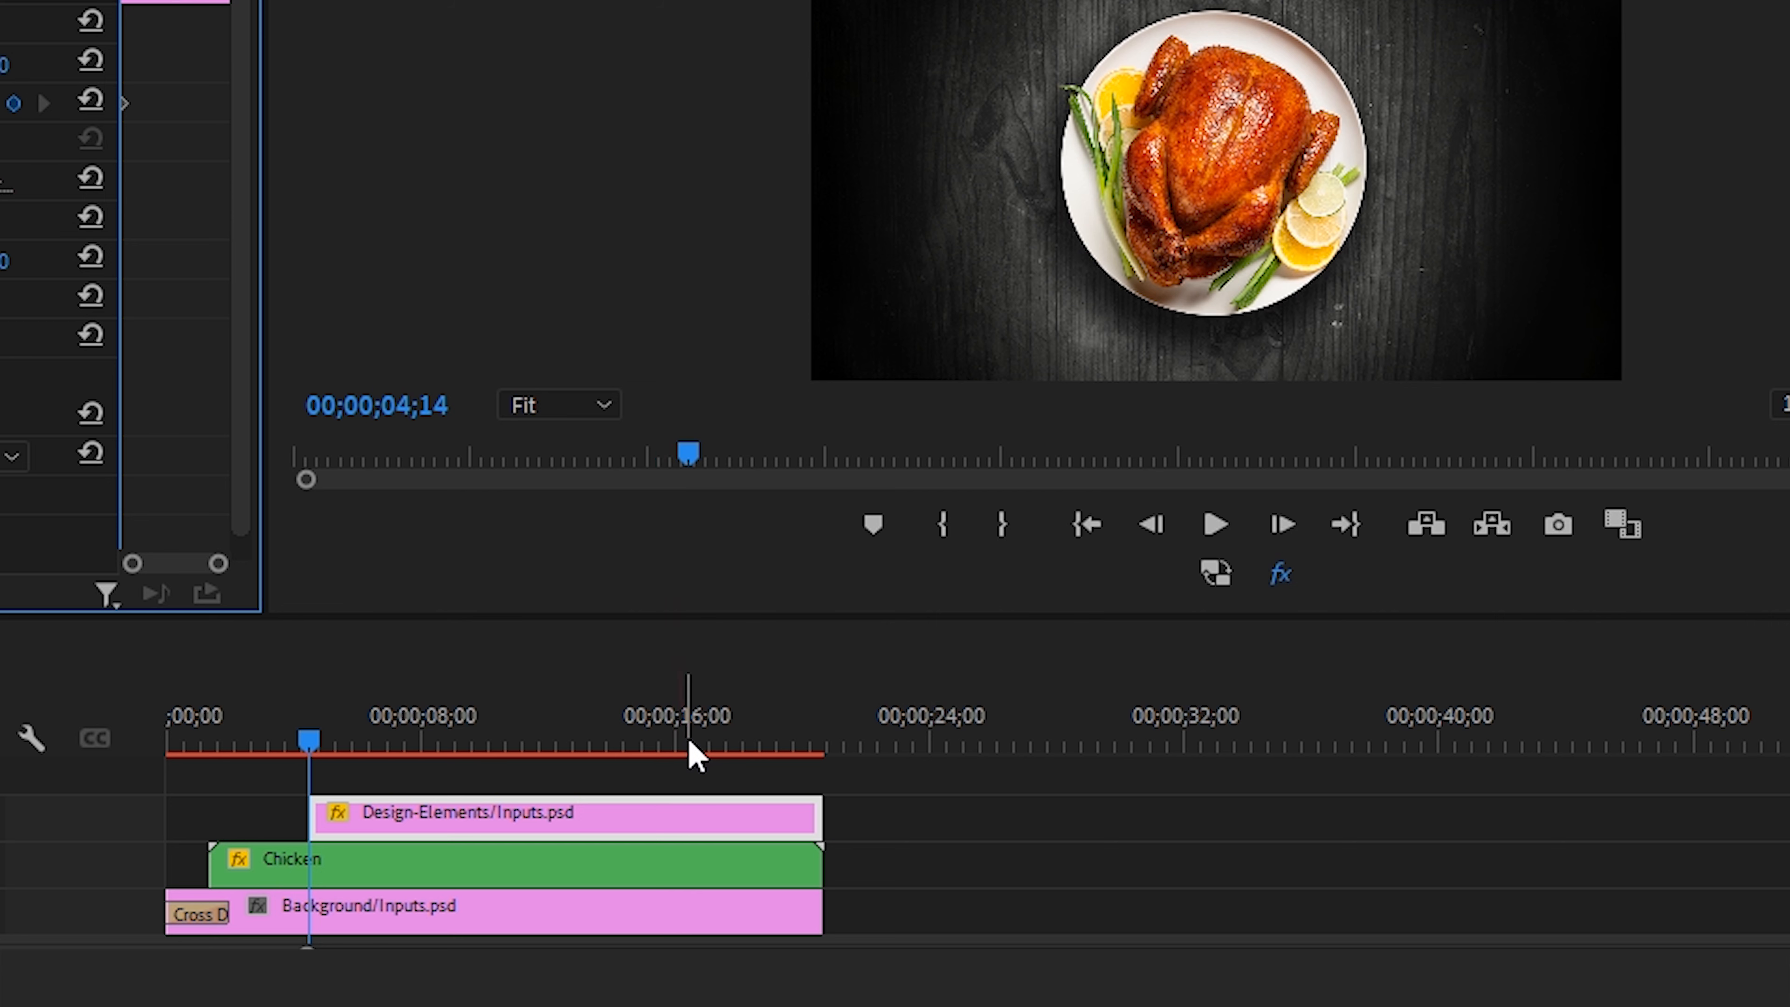
- Add a Scale keyframe of 75 to the Design-Elements clip at 00;00;05;28
left_click_drag(316, 756, 363, 748)
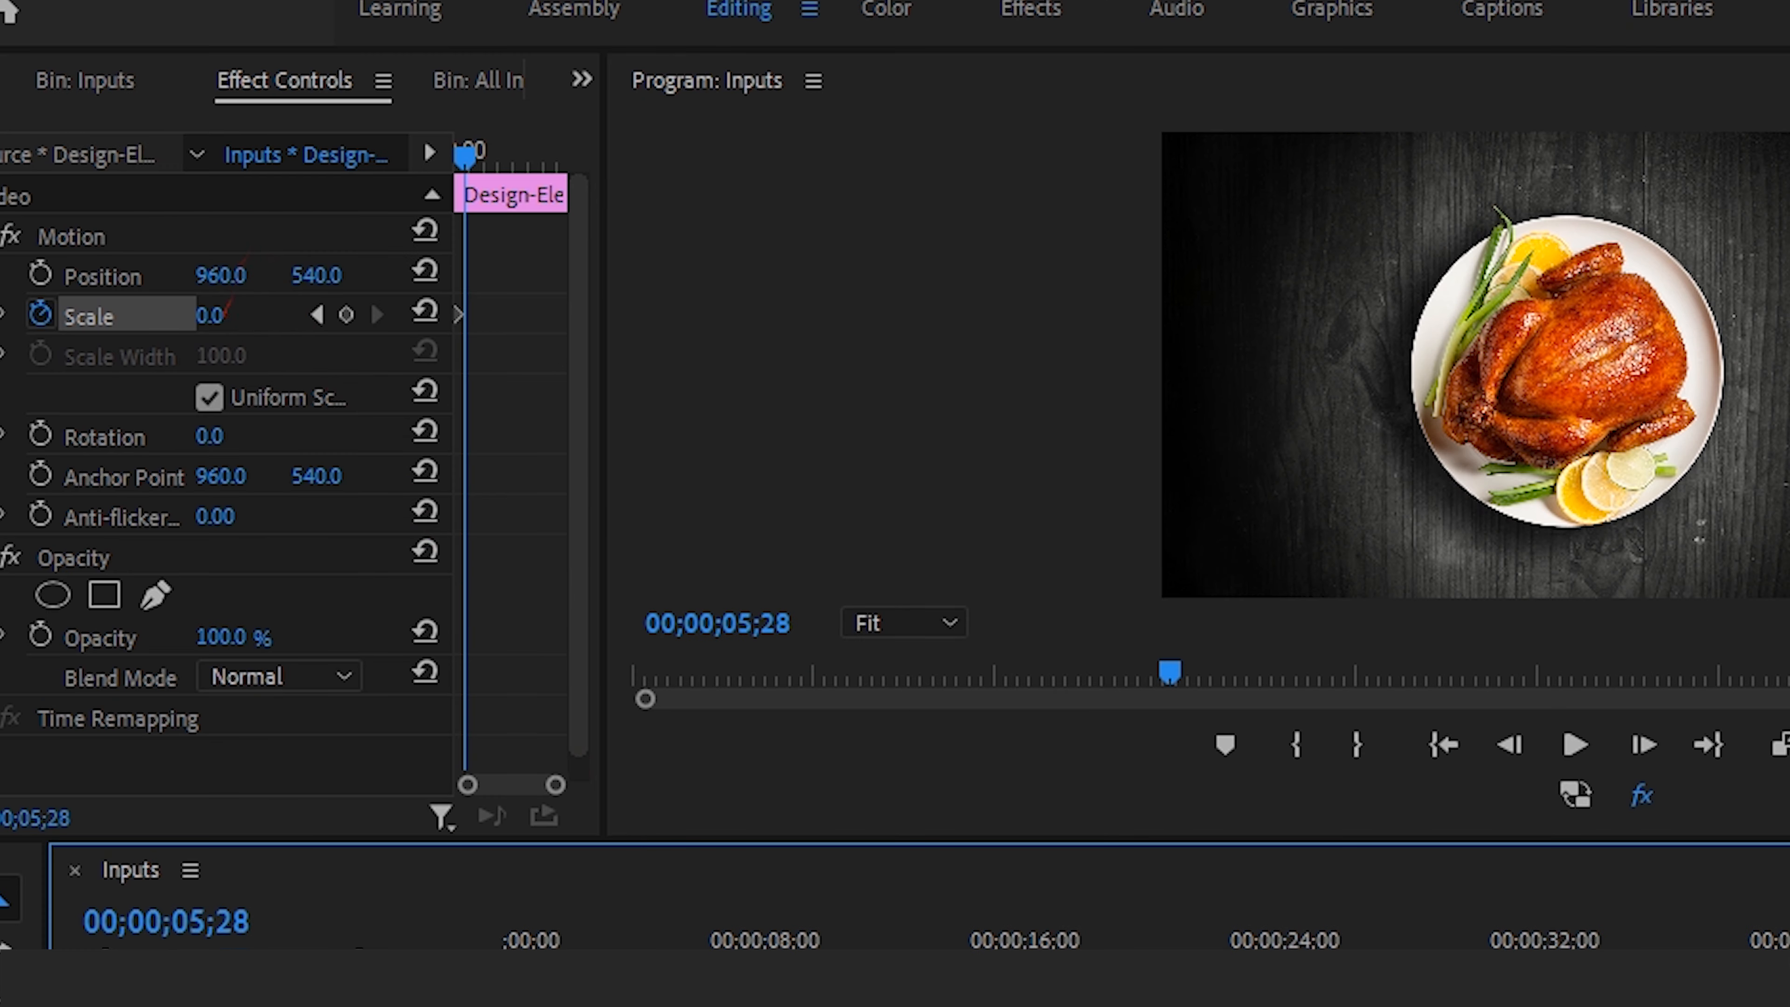
left_click_drag(217, 316, 335, 316)
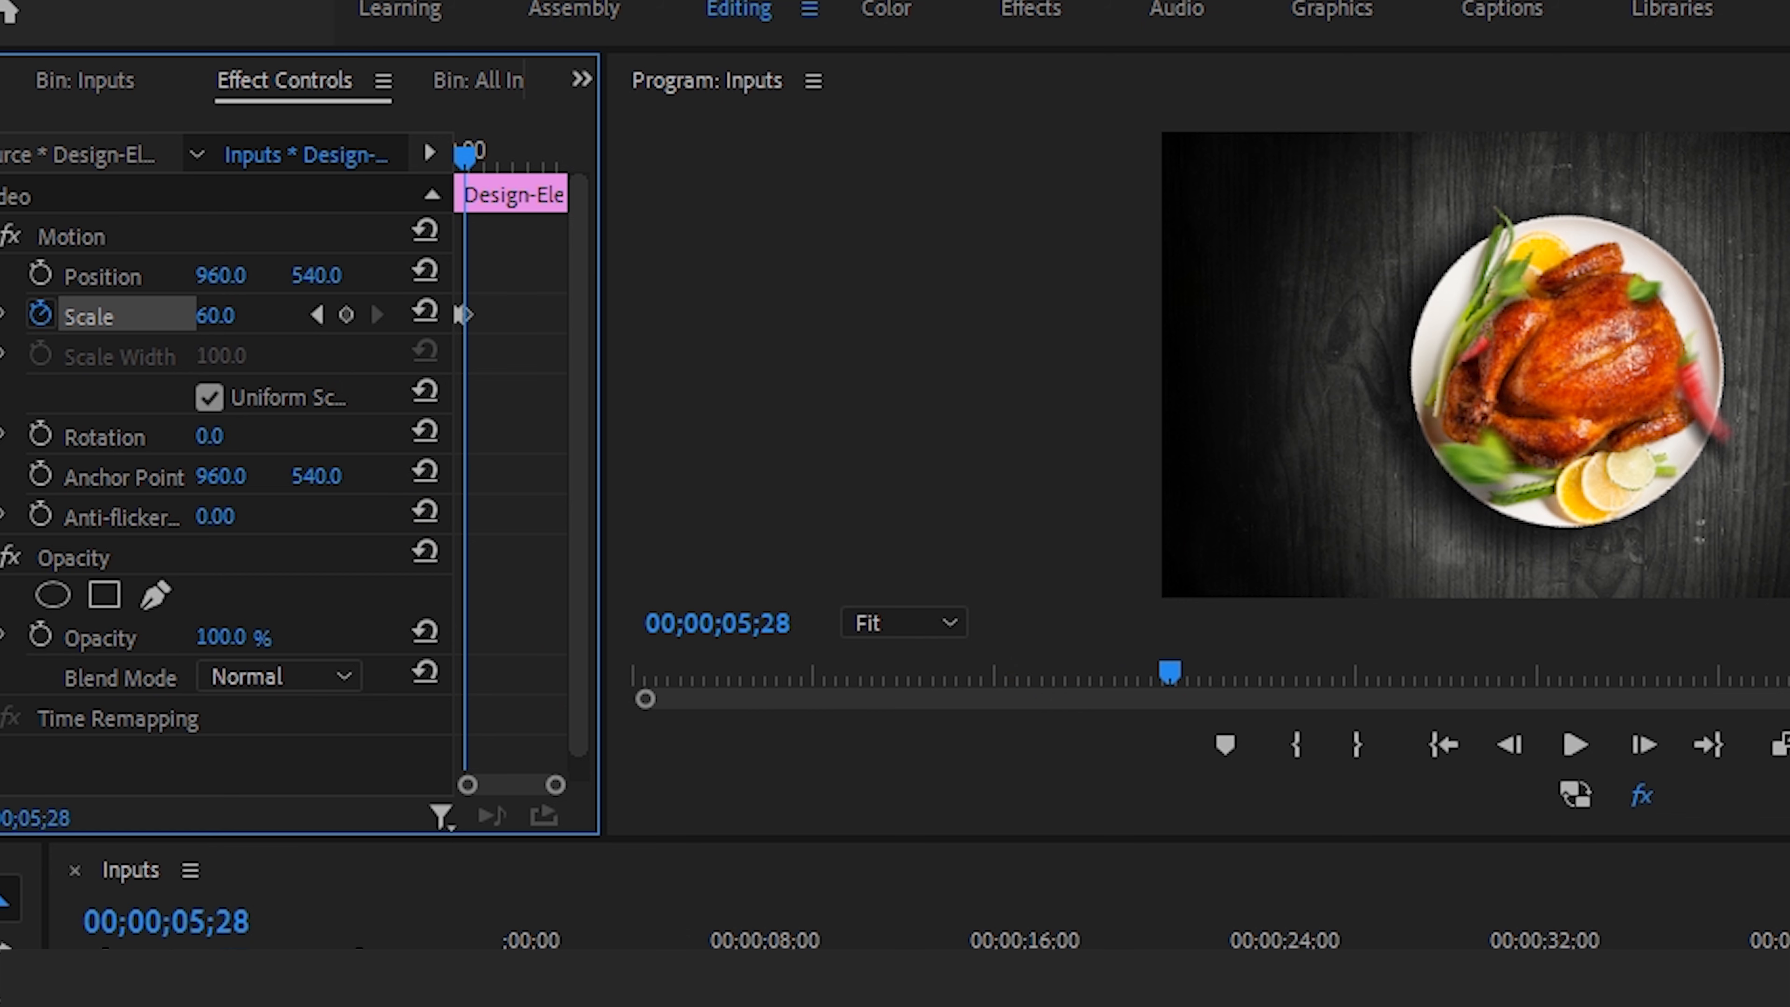
left_click_drag(342, 317, 375, 316)
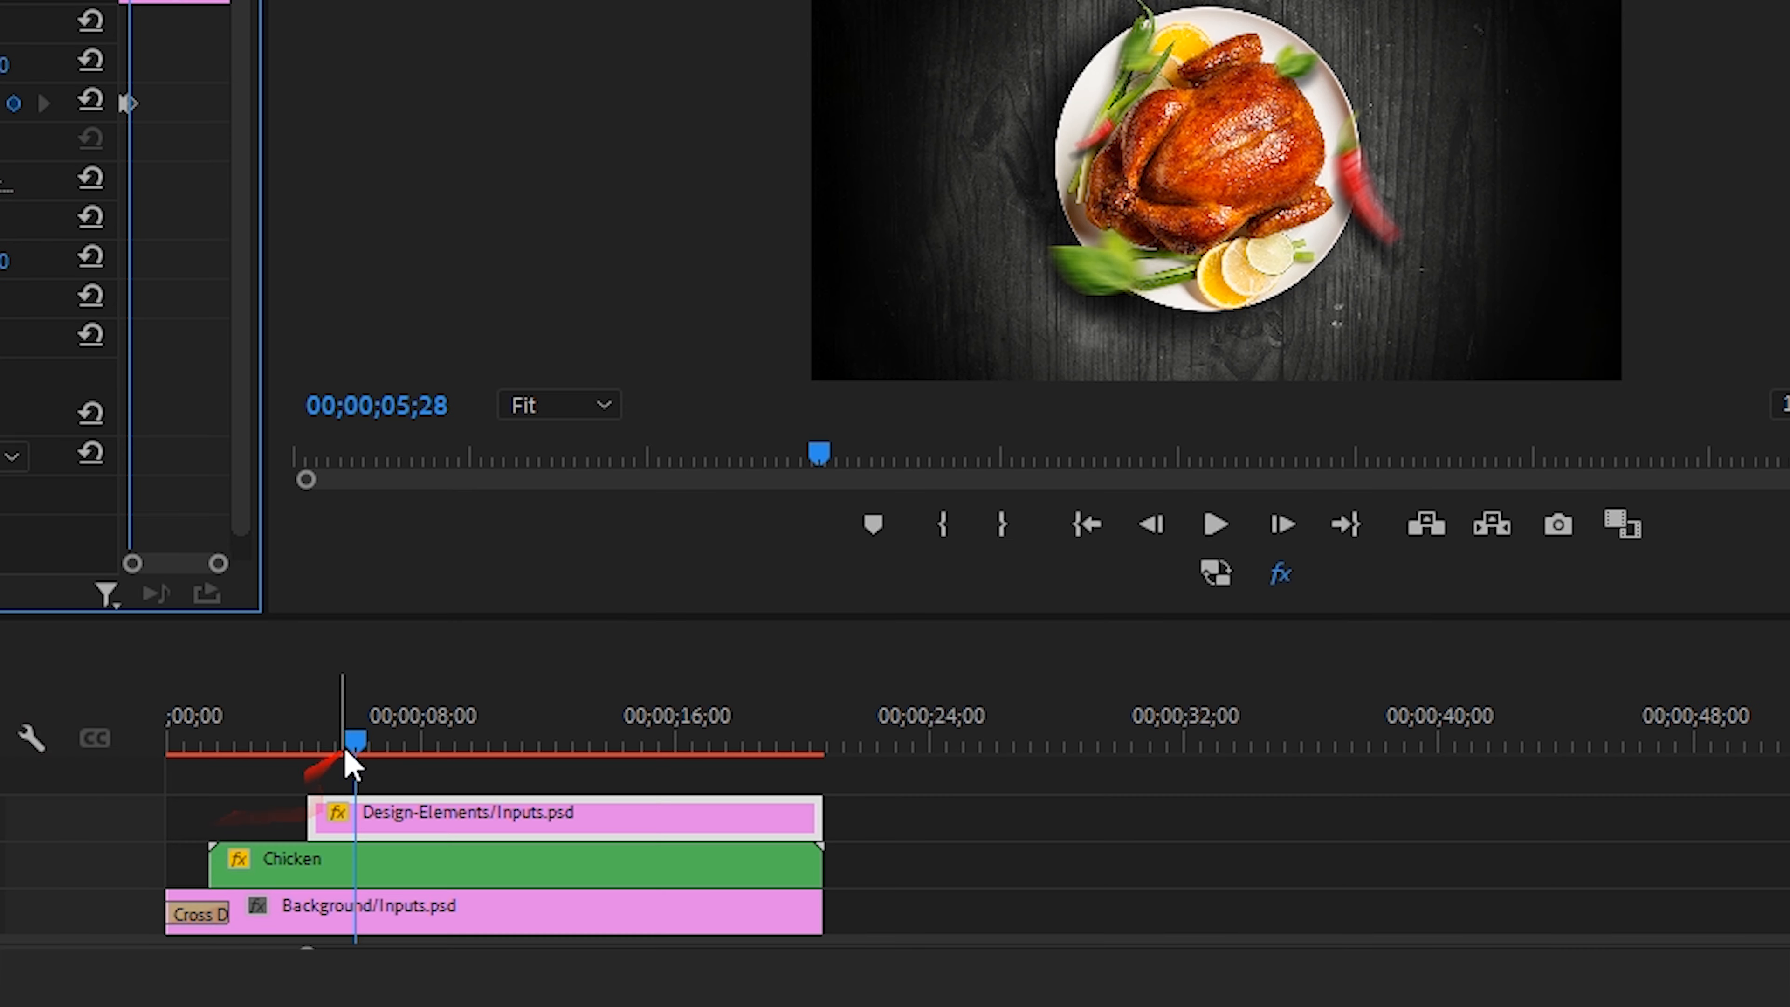
- Add a Scale keyframe of 135 near the end of the Design-Elements clip, at 00;00;20;11
left_click_drag(350, 747, 810, 752)
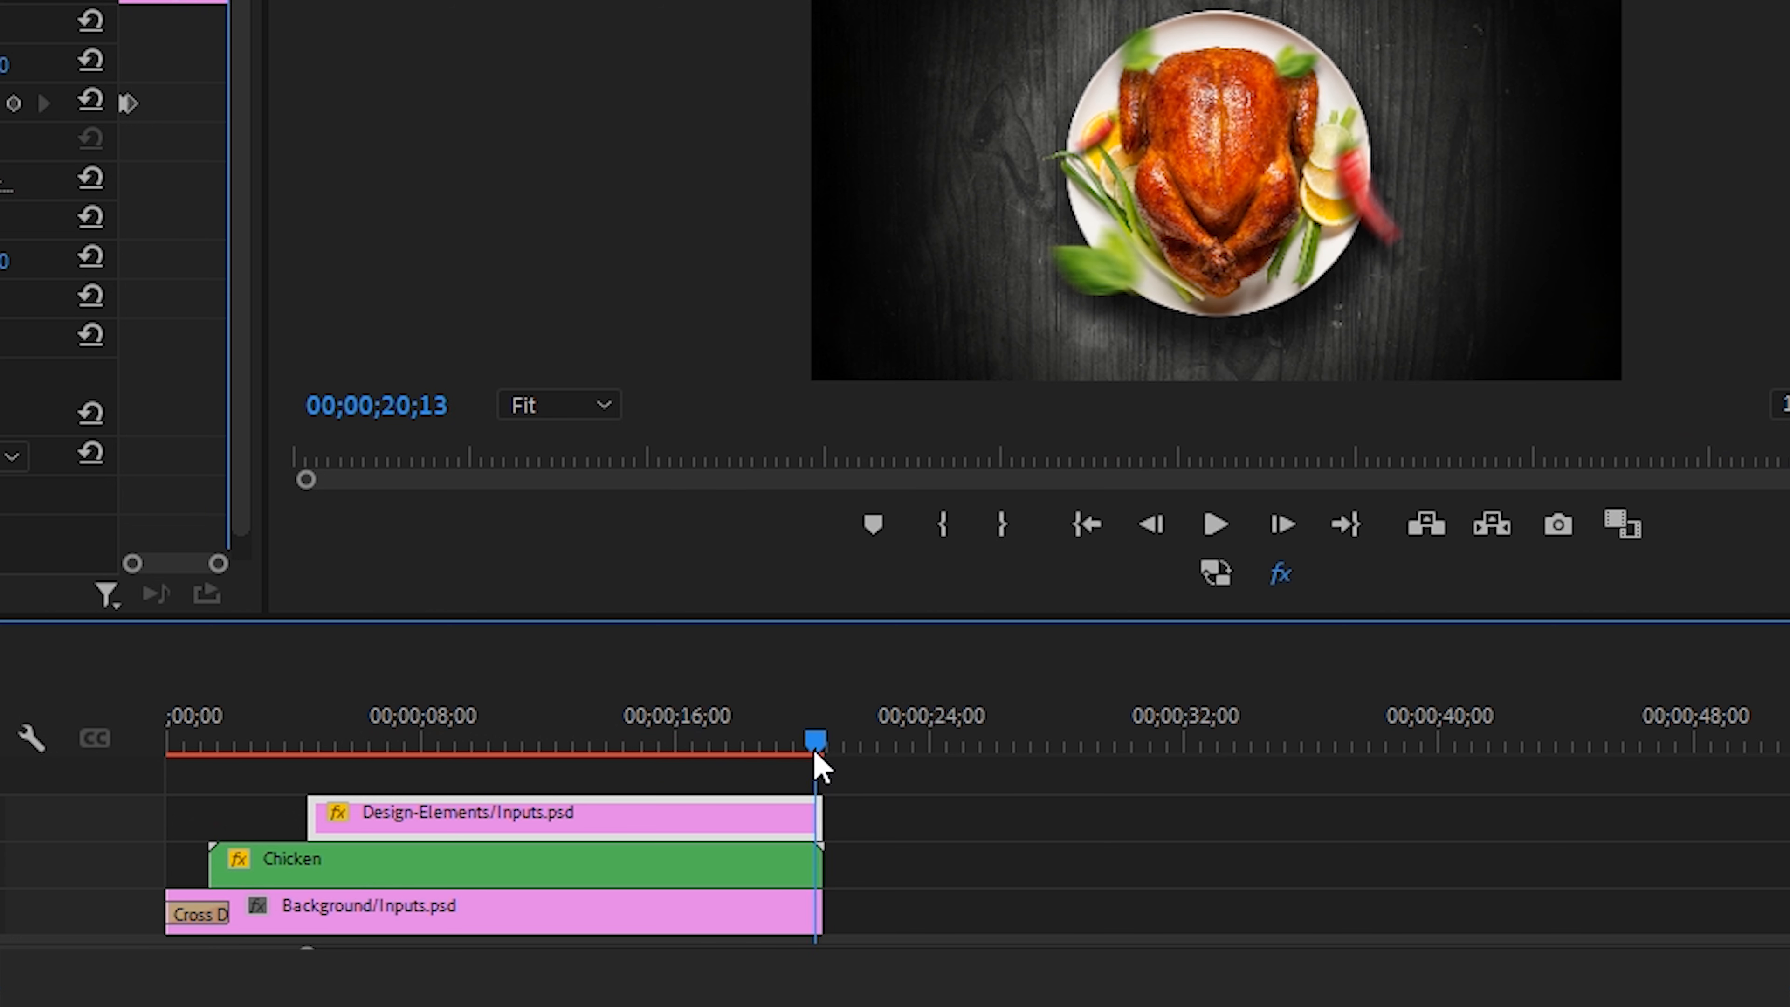
left_click_drag(819, 752, 815, 756)
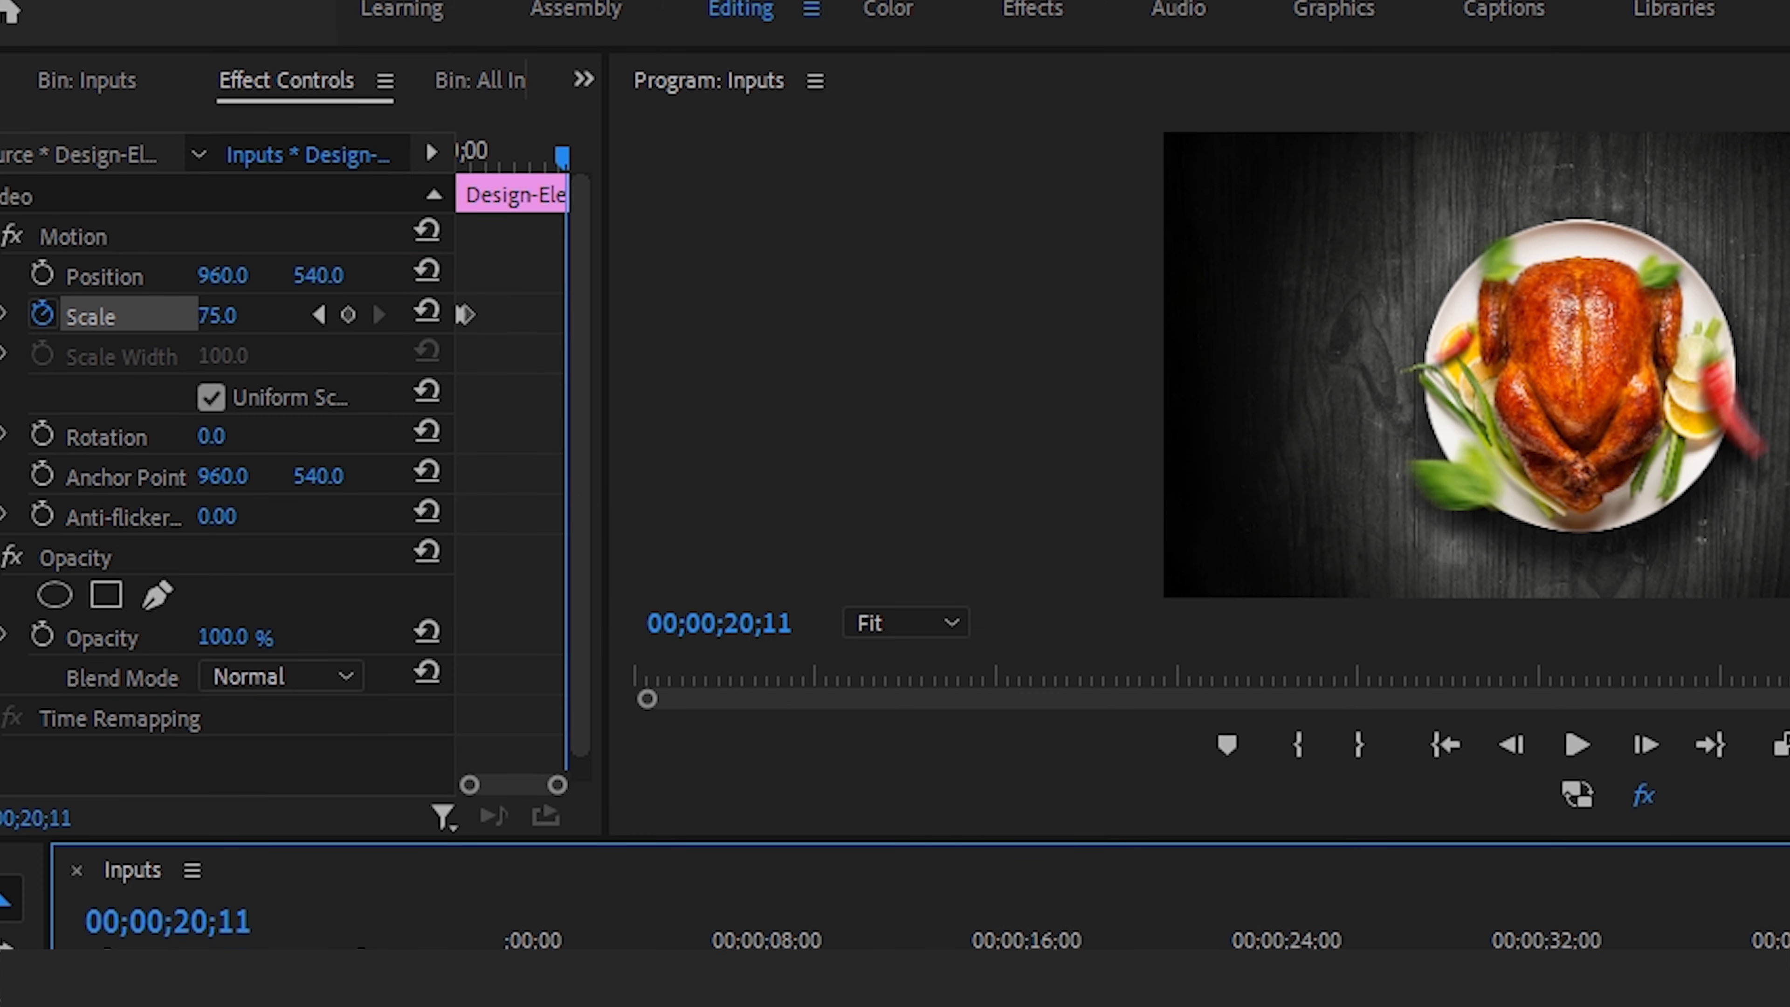
left_click_drag(217, 315, 309, 315)
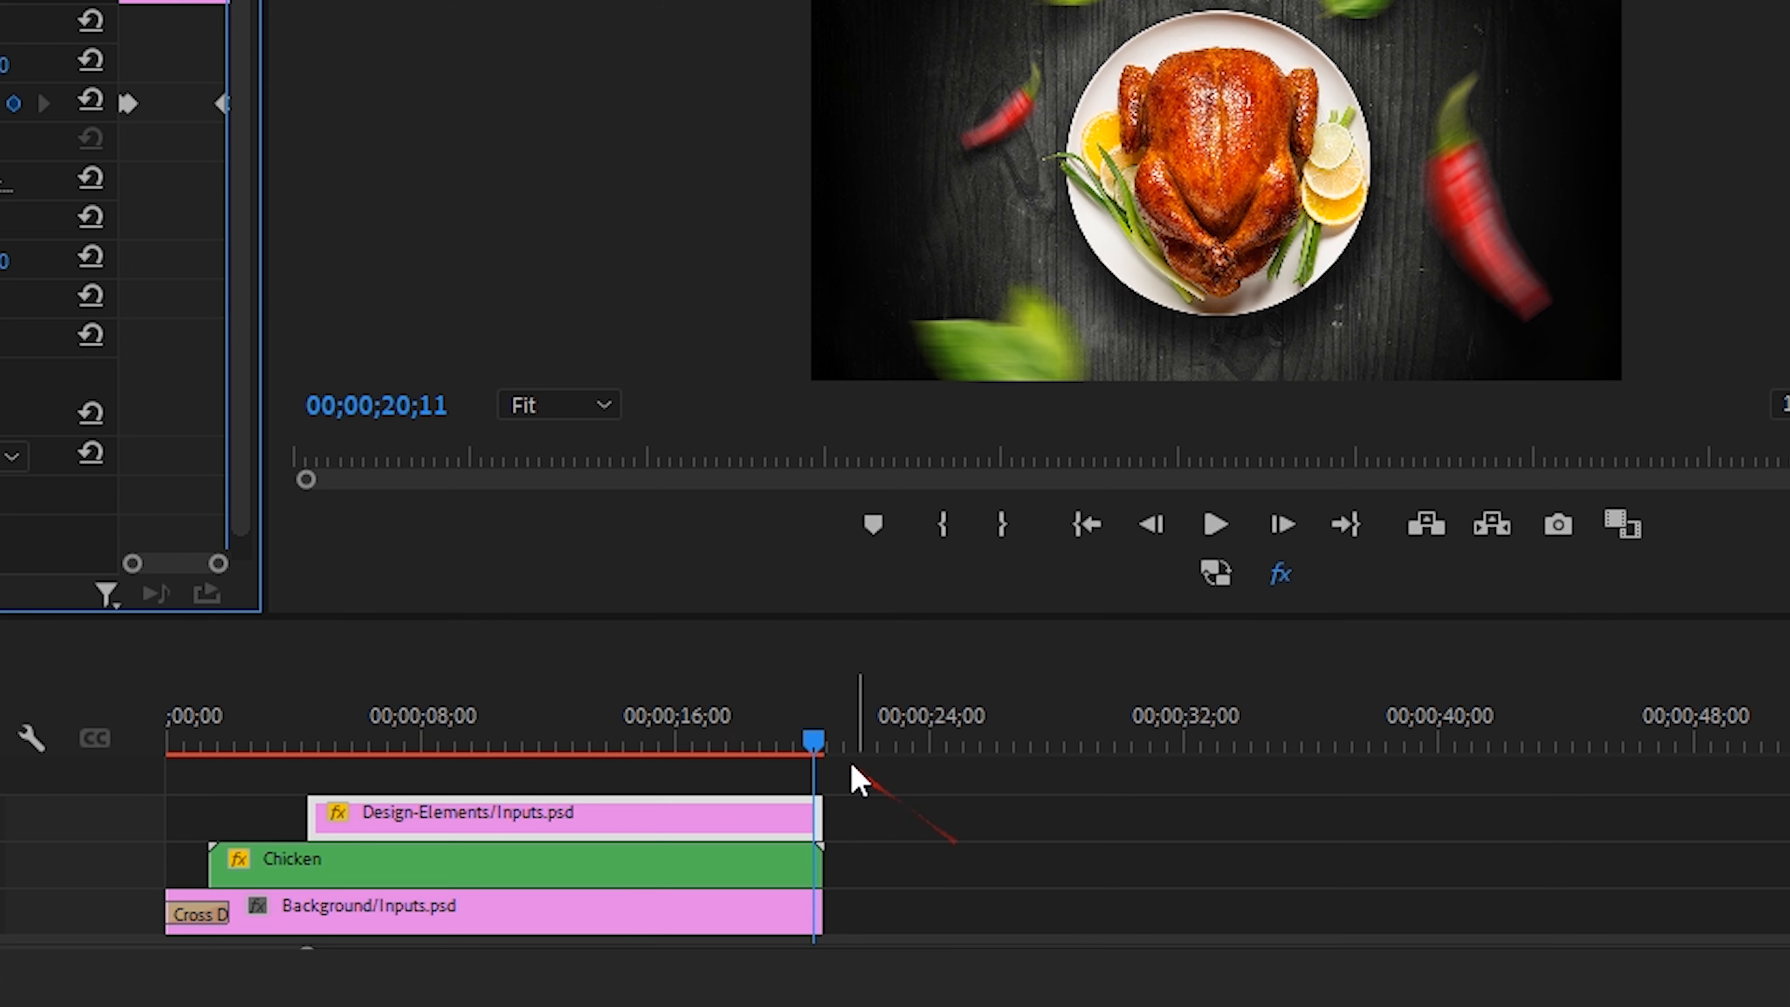
- Play back the Design-Elements scale animation from the clip's start and stop at 00;00;06;09
left_click_drag(816, 742, 296, 824)
key("space")
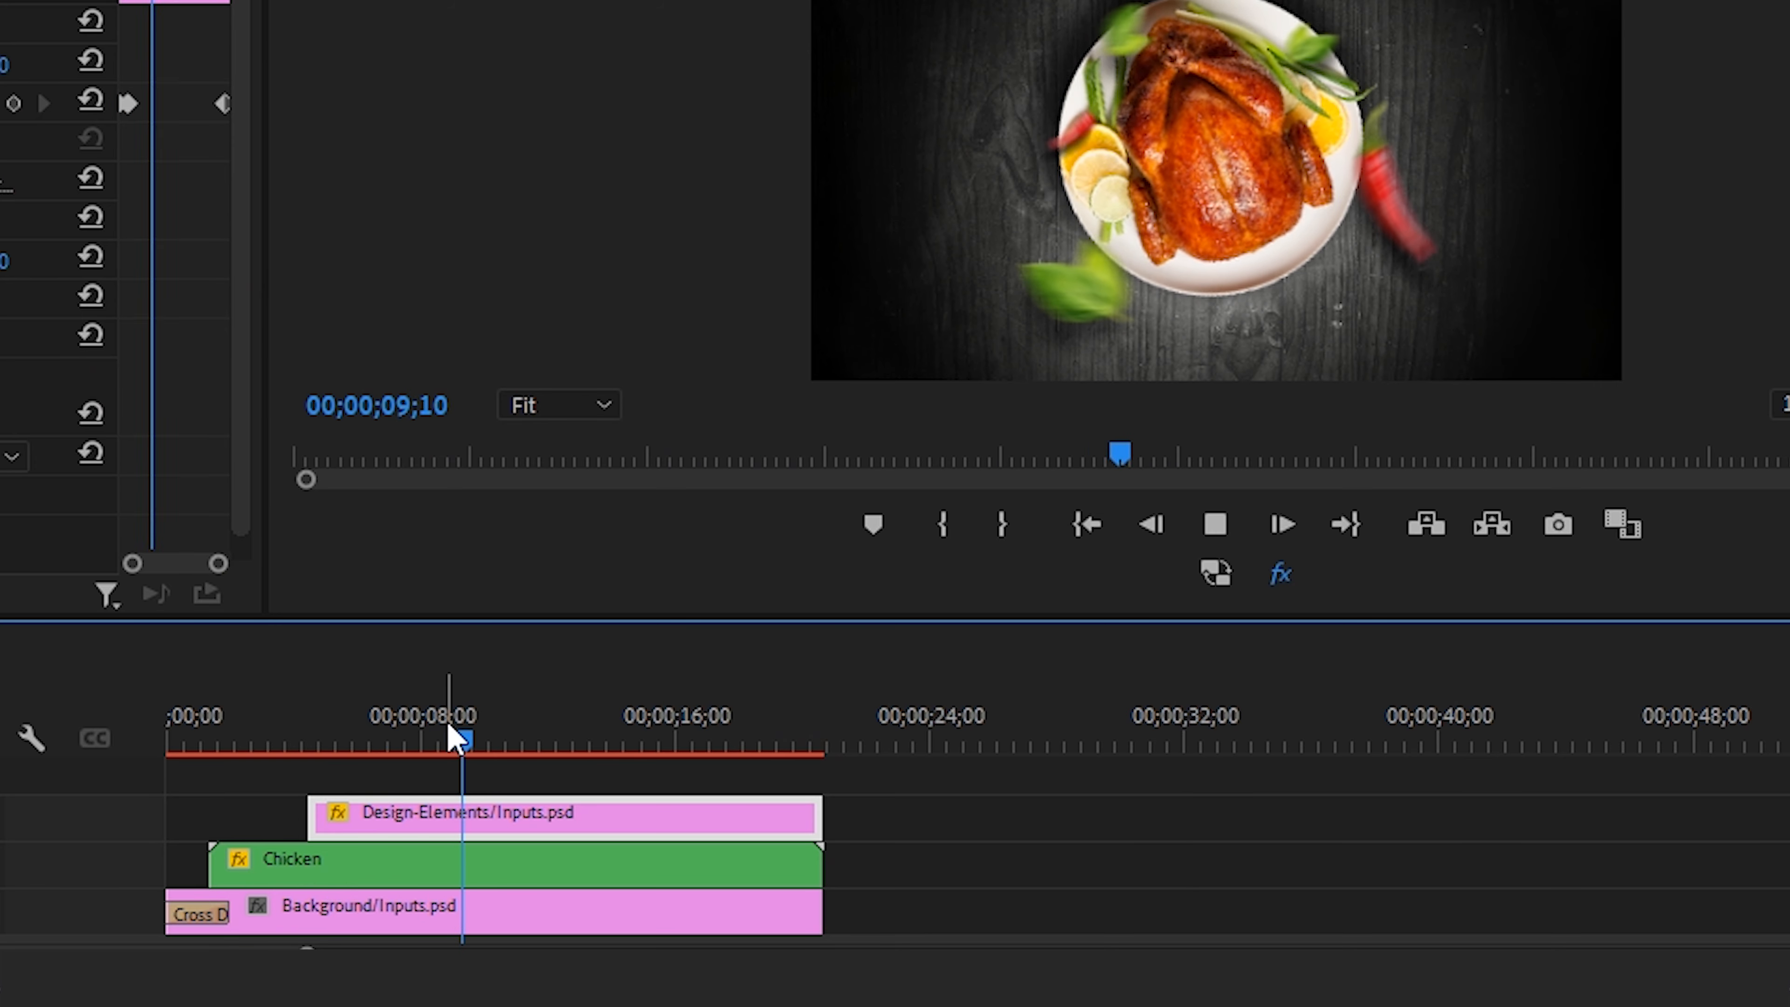
left_click_drag(519, 719, 308, 818)
key("space")
key("space")
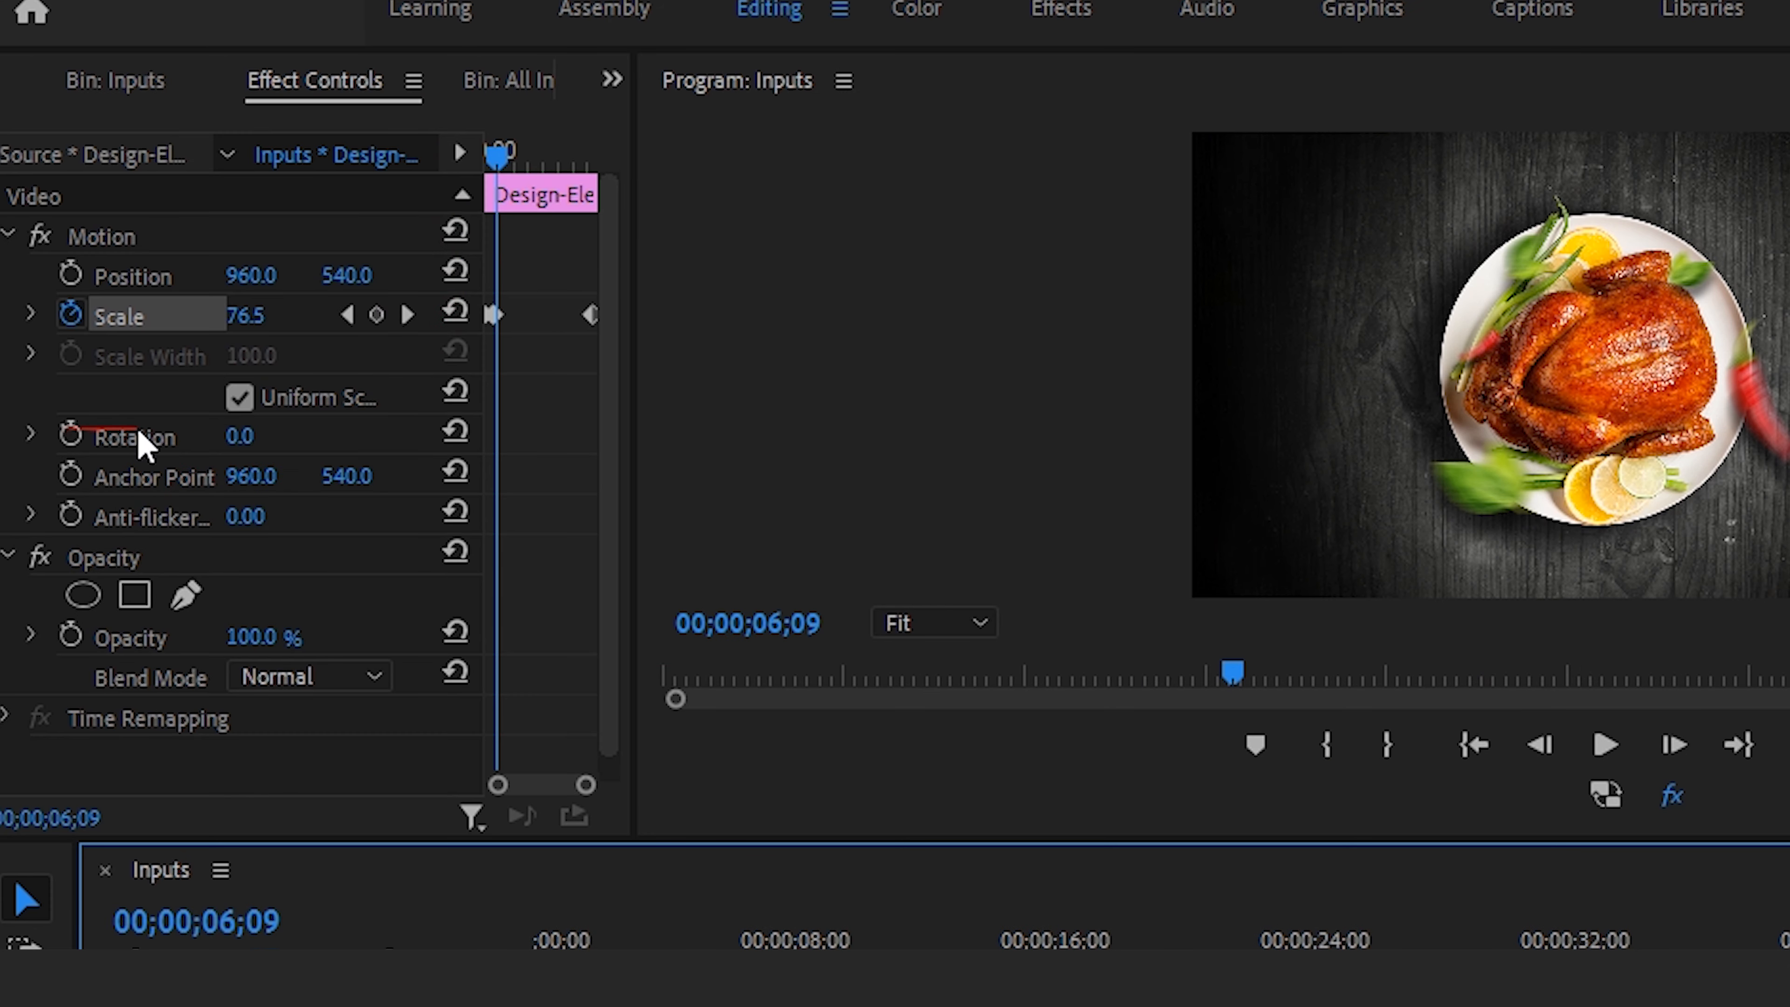
- Keyframe the Design-Elements clip's Rotation from 0.0 at 00;00;06;09 to -1x0.0° at 00;00;20;15
left_click(80, 434)
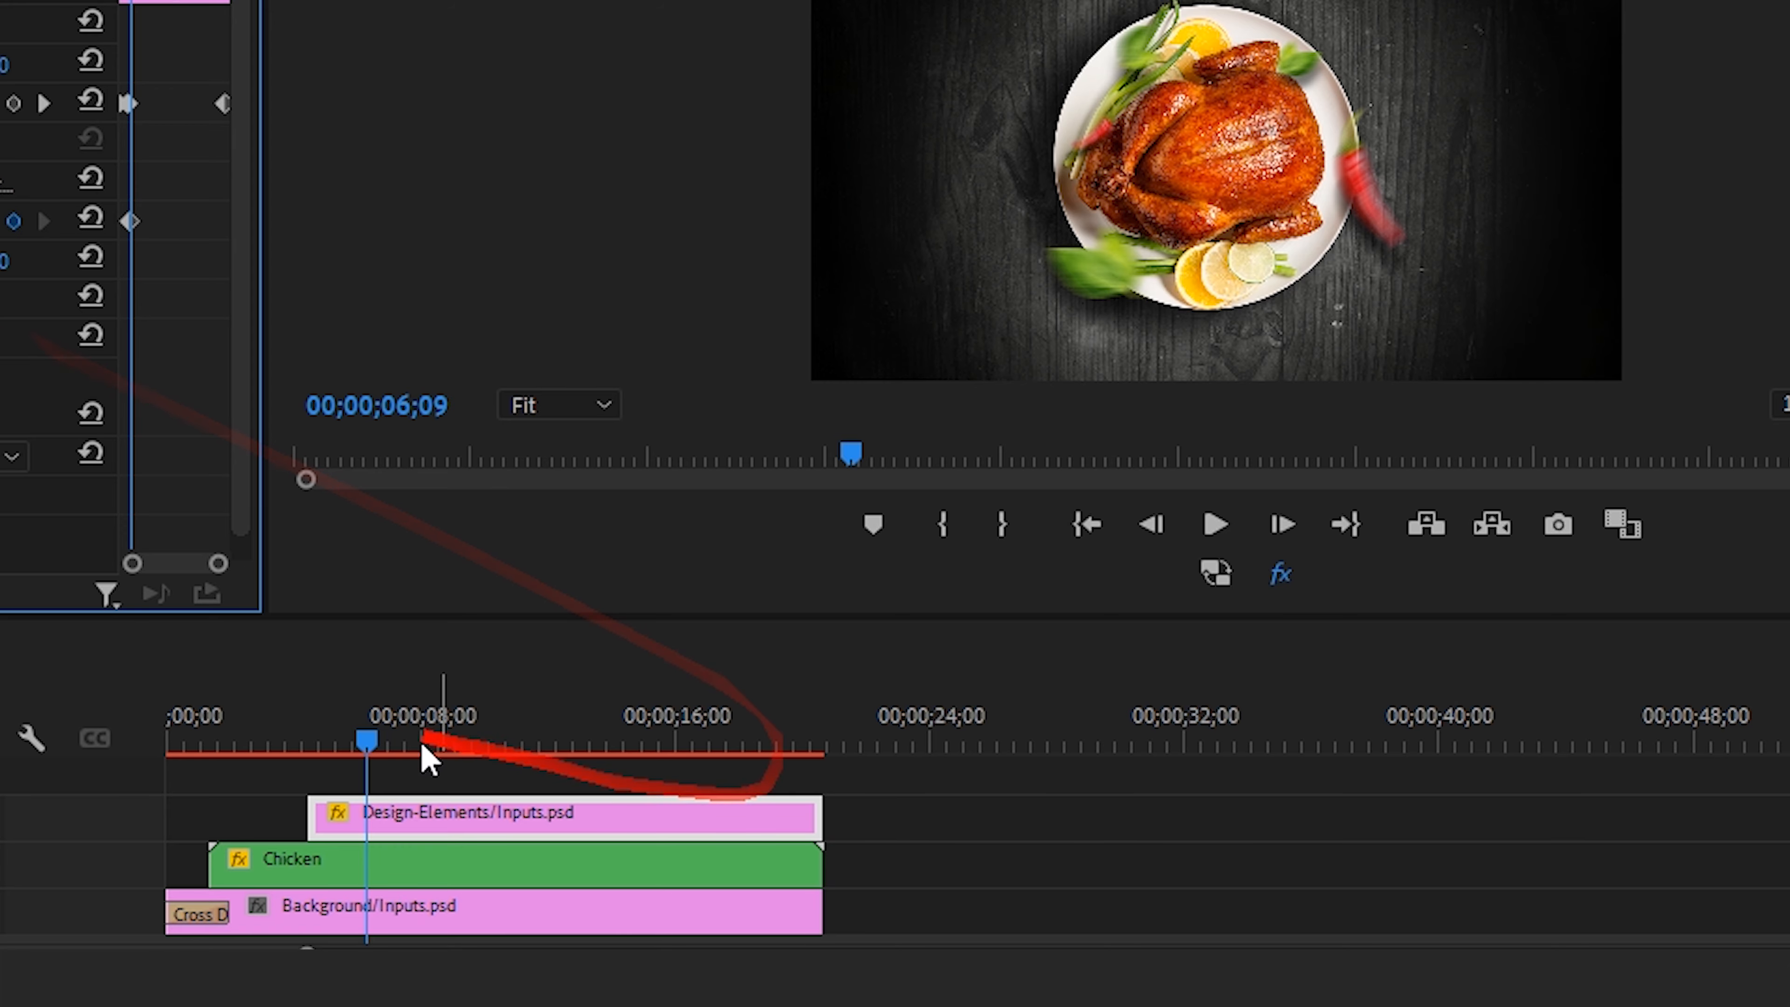
left_click_drag(373, 737, 827, 770)
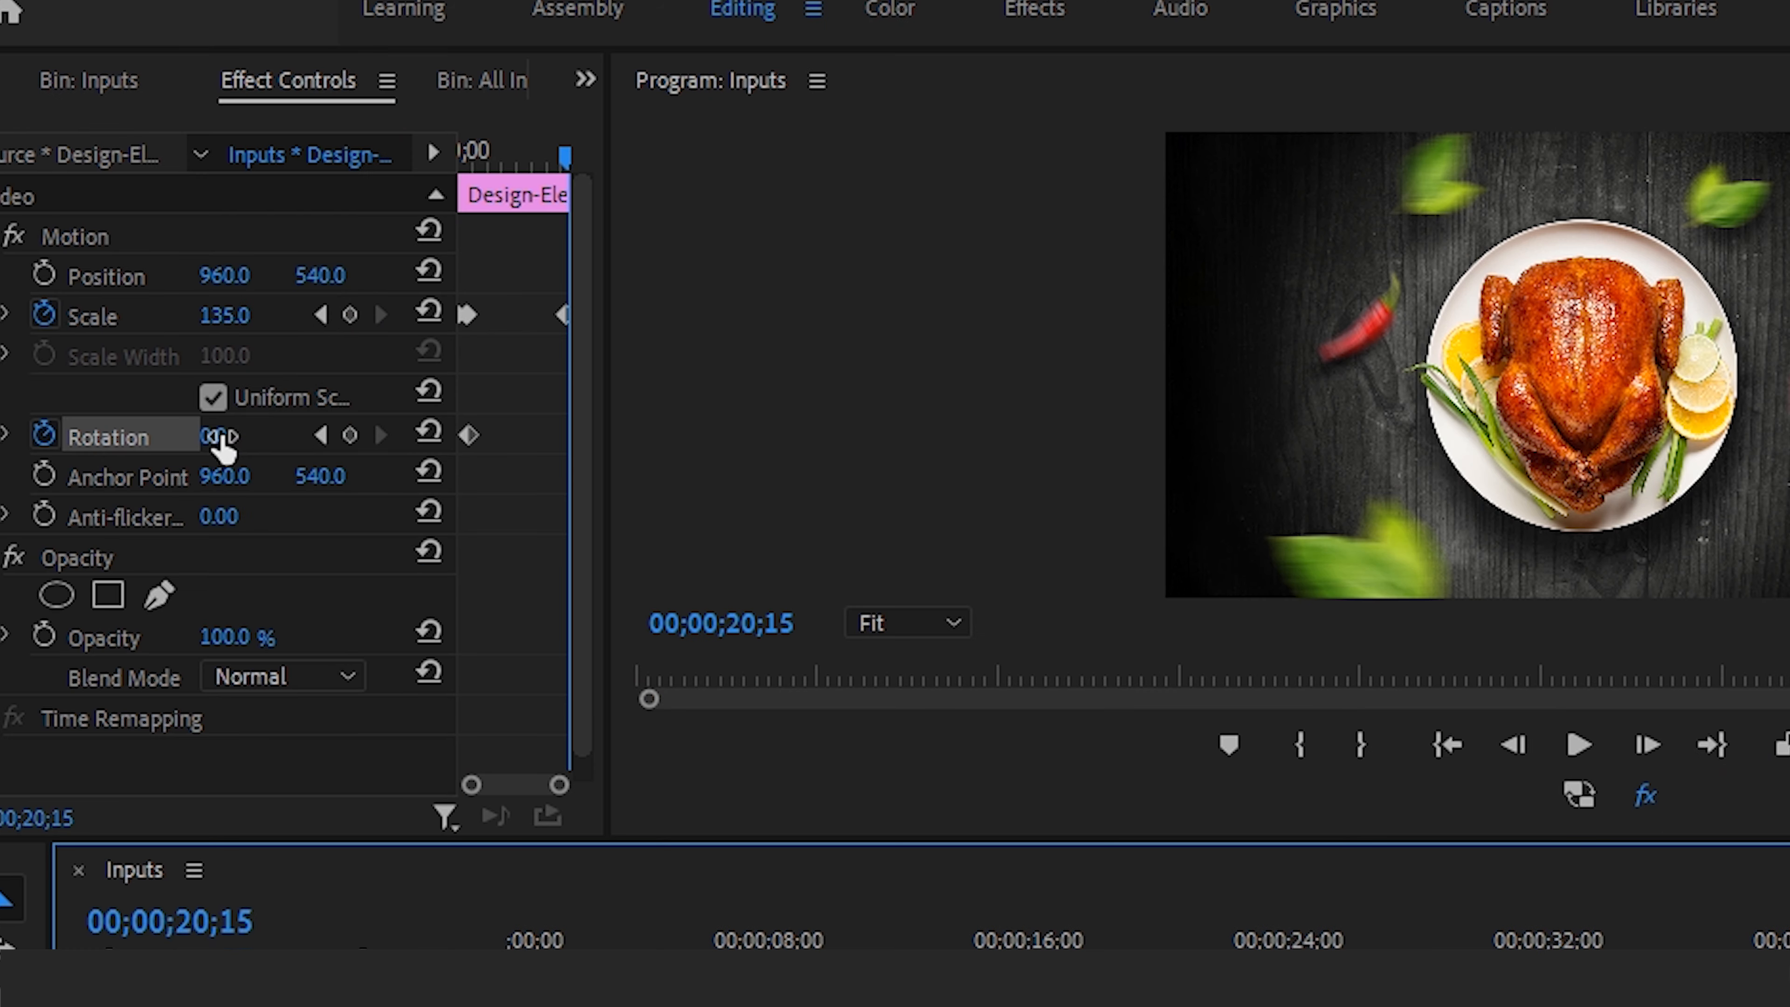
left_click_drag(220, 444, 159, 445)
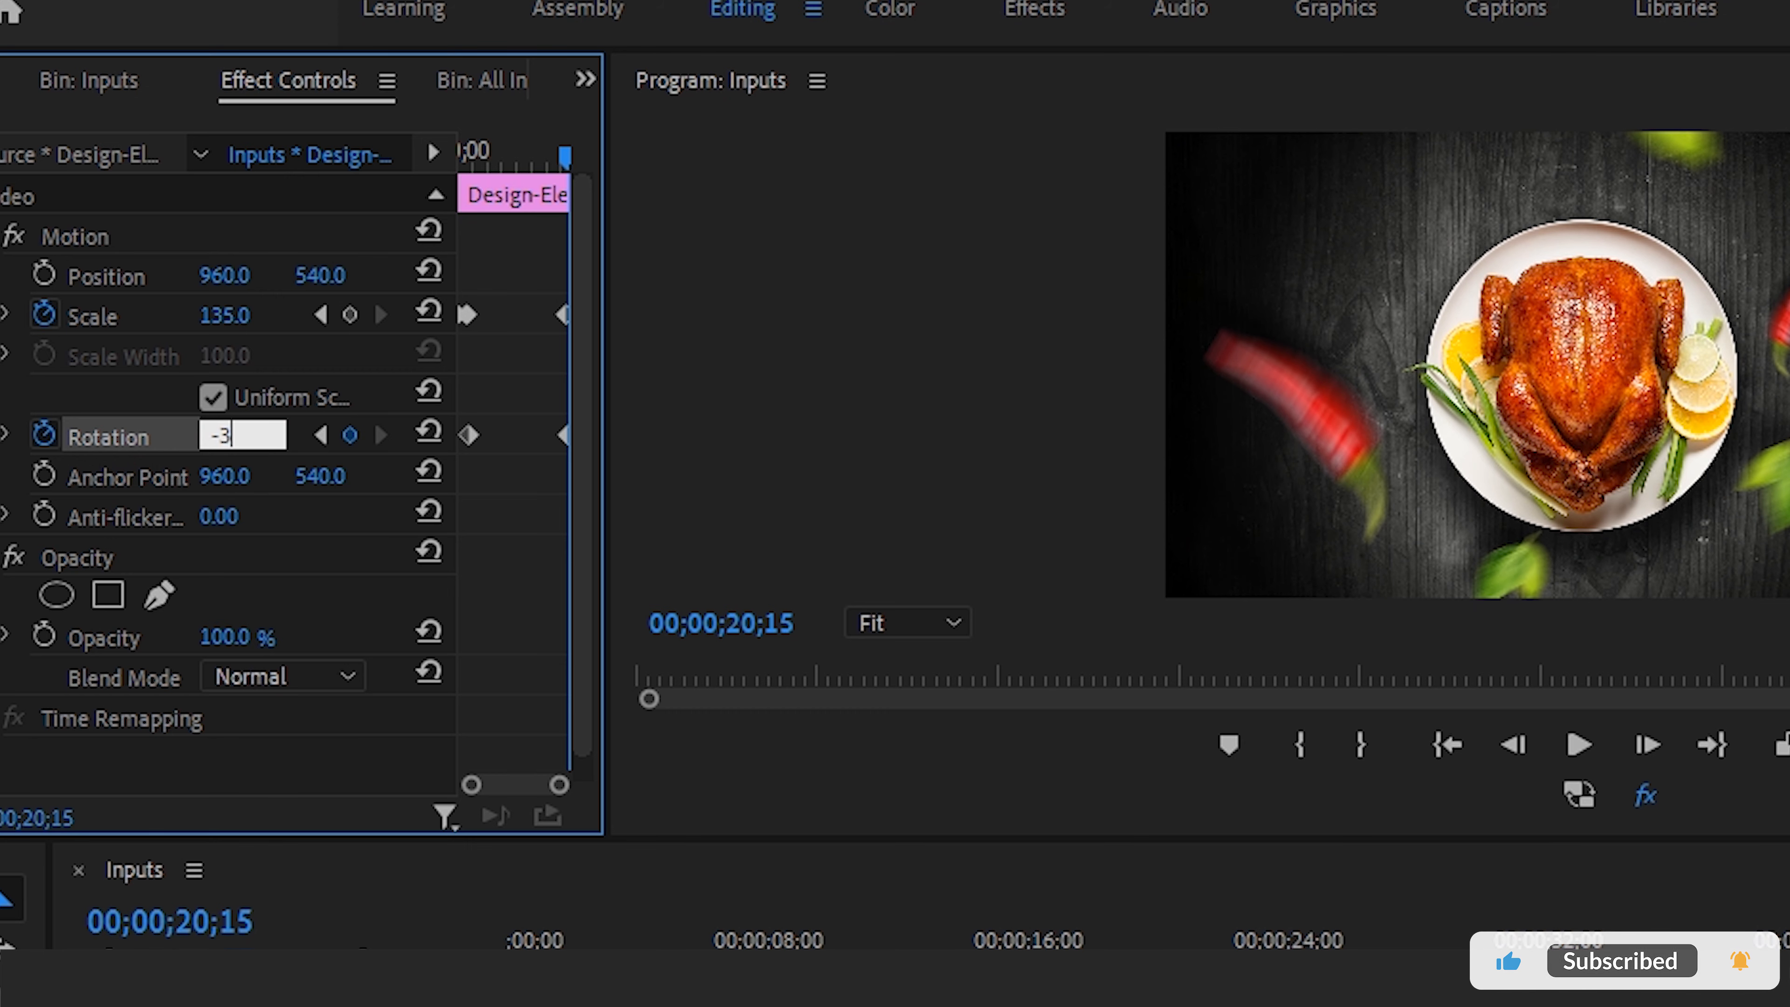
key("Return")
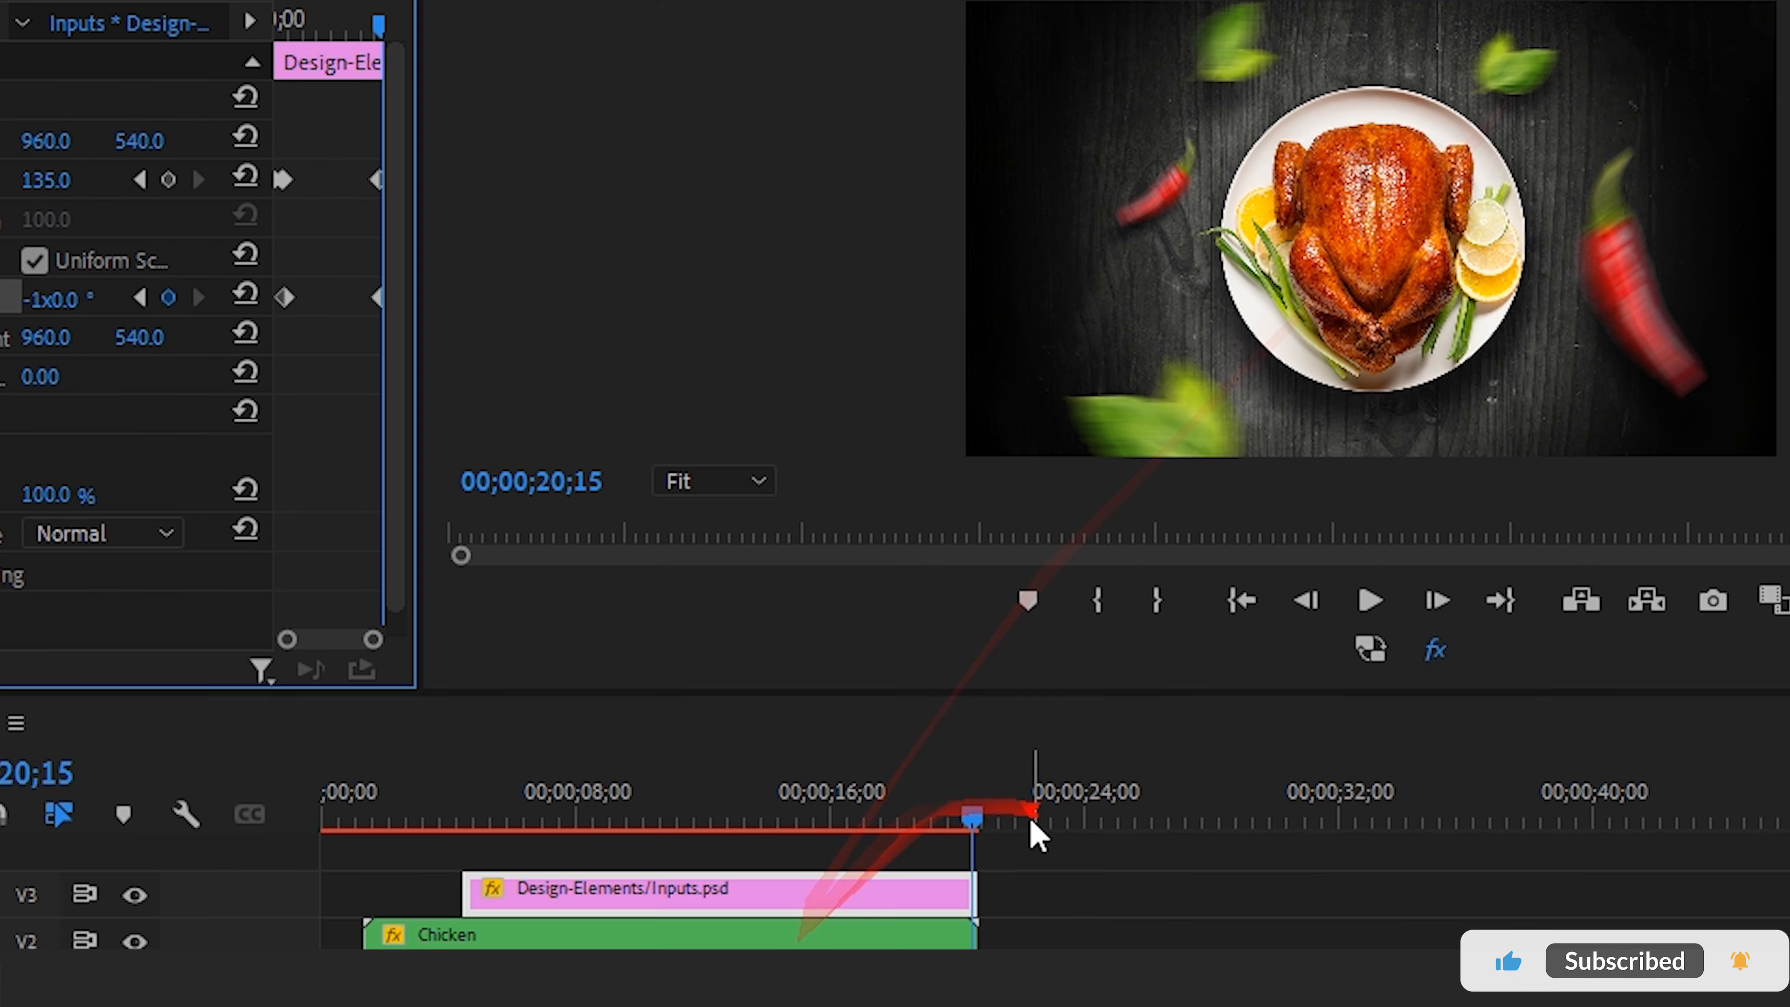
- Play back the combined scale and rotation animation from the start of the Design-Elements clip
left_click_drag(974, 821, 454, 874)
key("space")
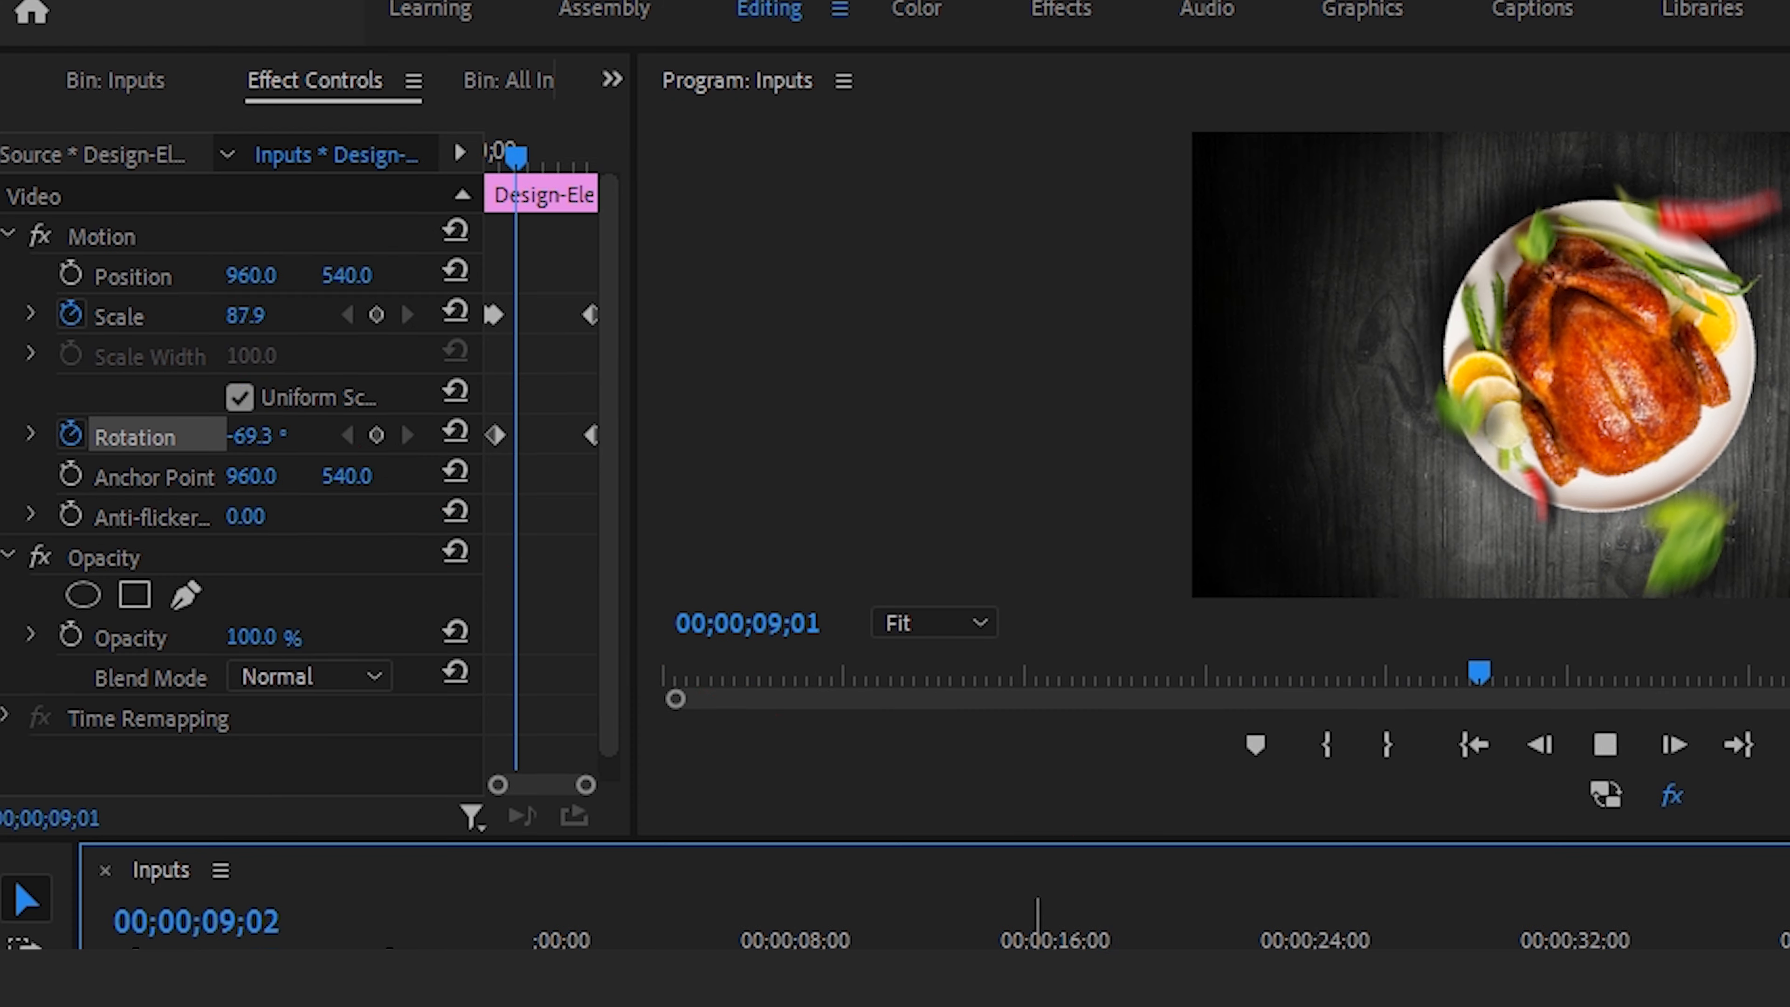
key("space")
- Remove the ending Rotation keyframe from the Design-Elements clip and play back its last few seconds
left_click_drag(527, 173, 595, 190)
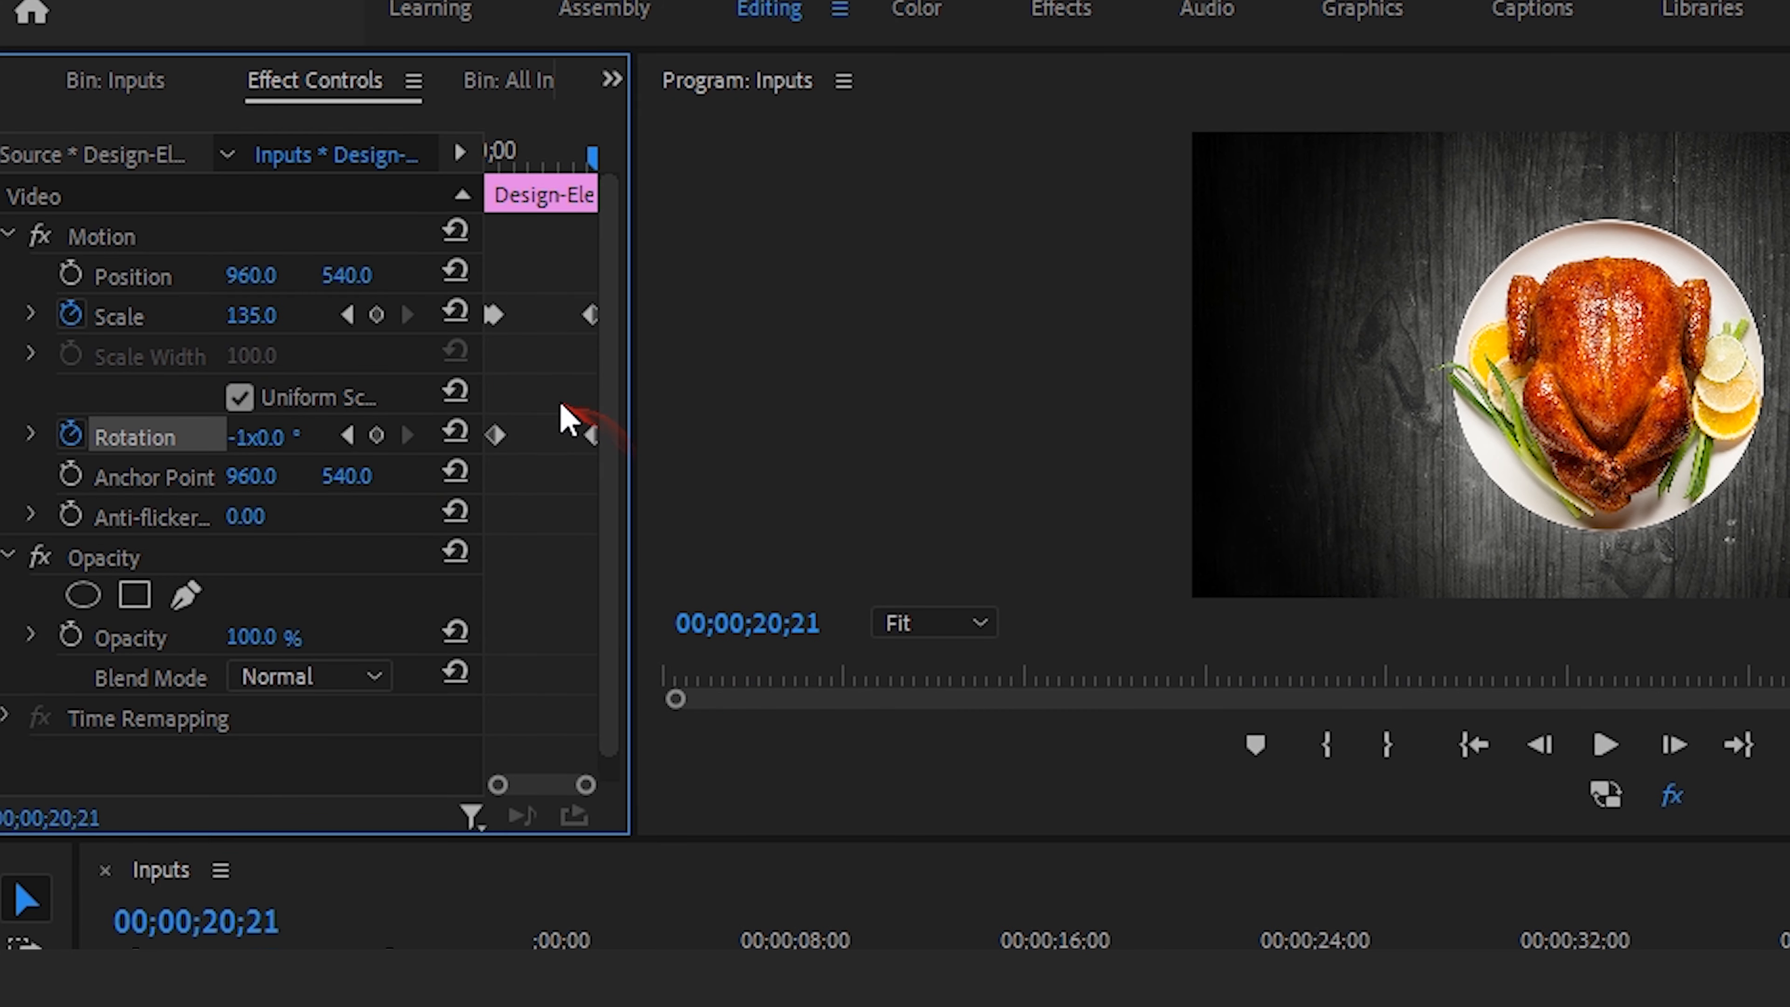
key("Left")
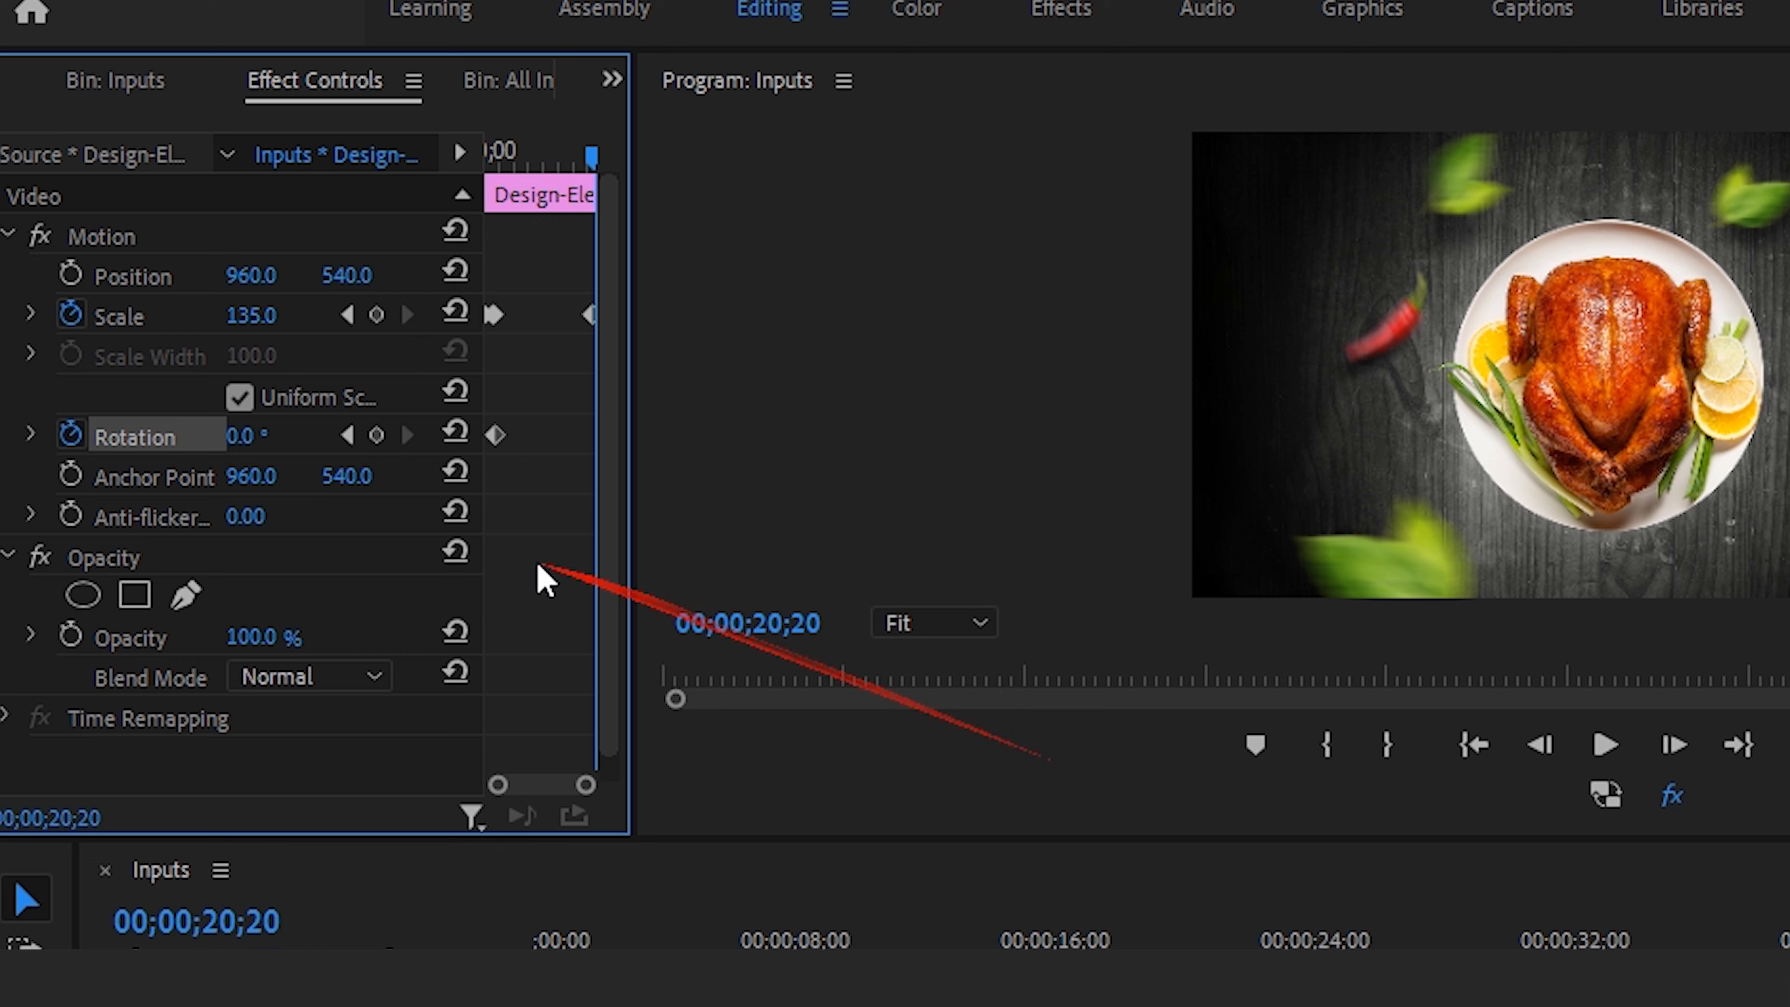
left_click_drag(251, 451, 301, 451)
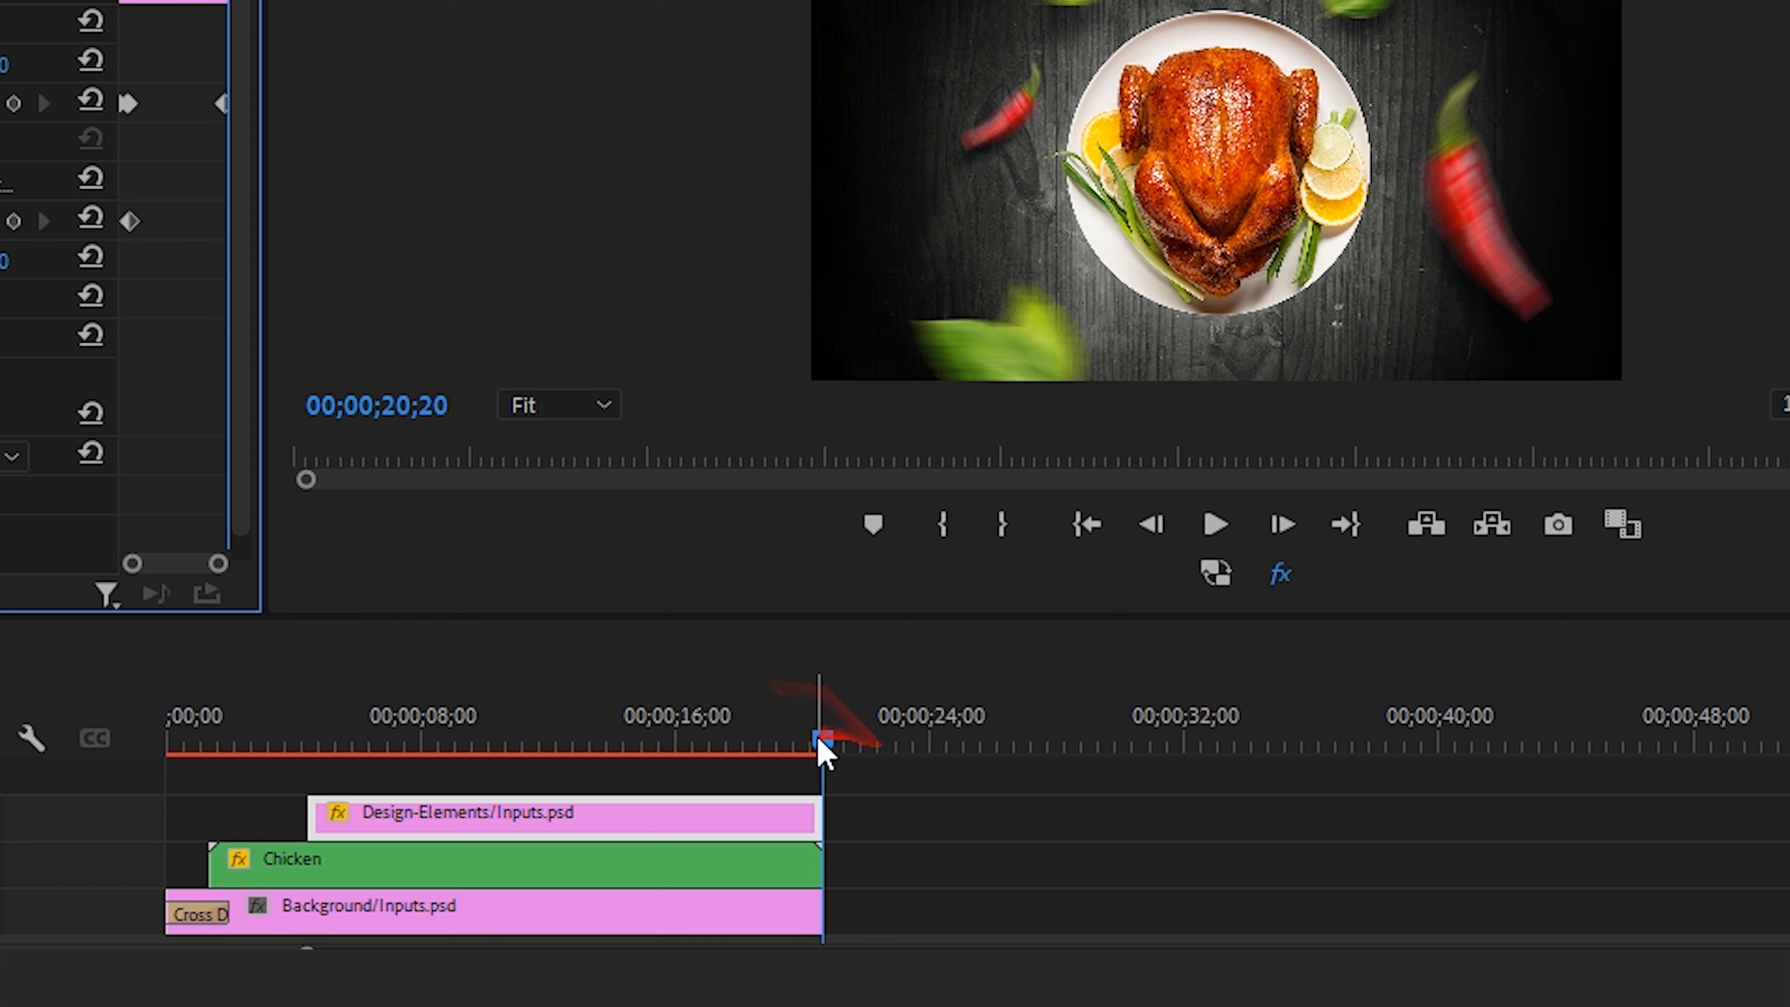
left_click_drag(824, 747, 707, 745)
key("space")
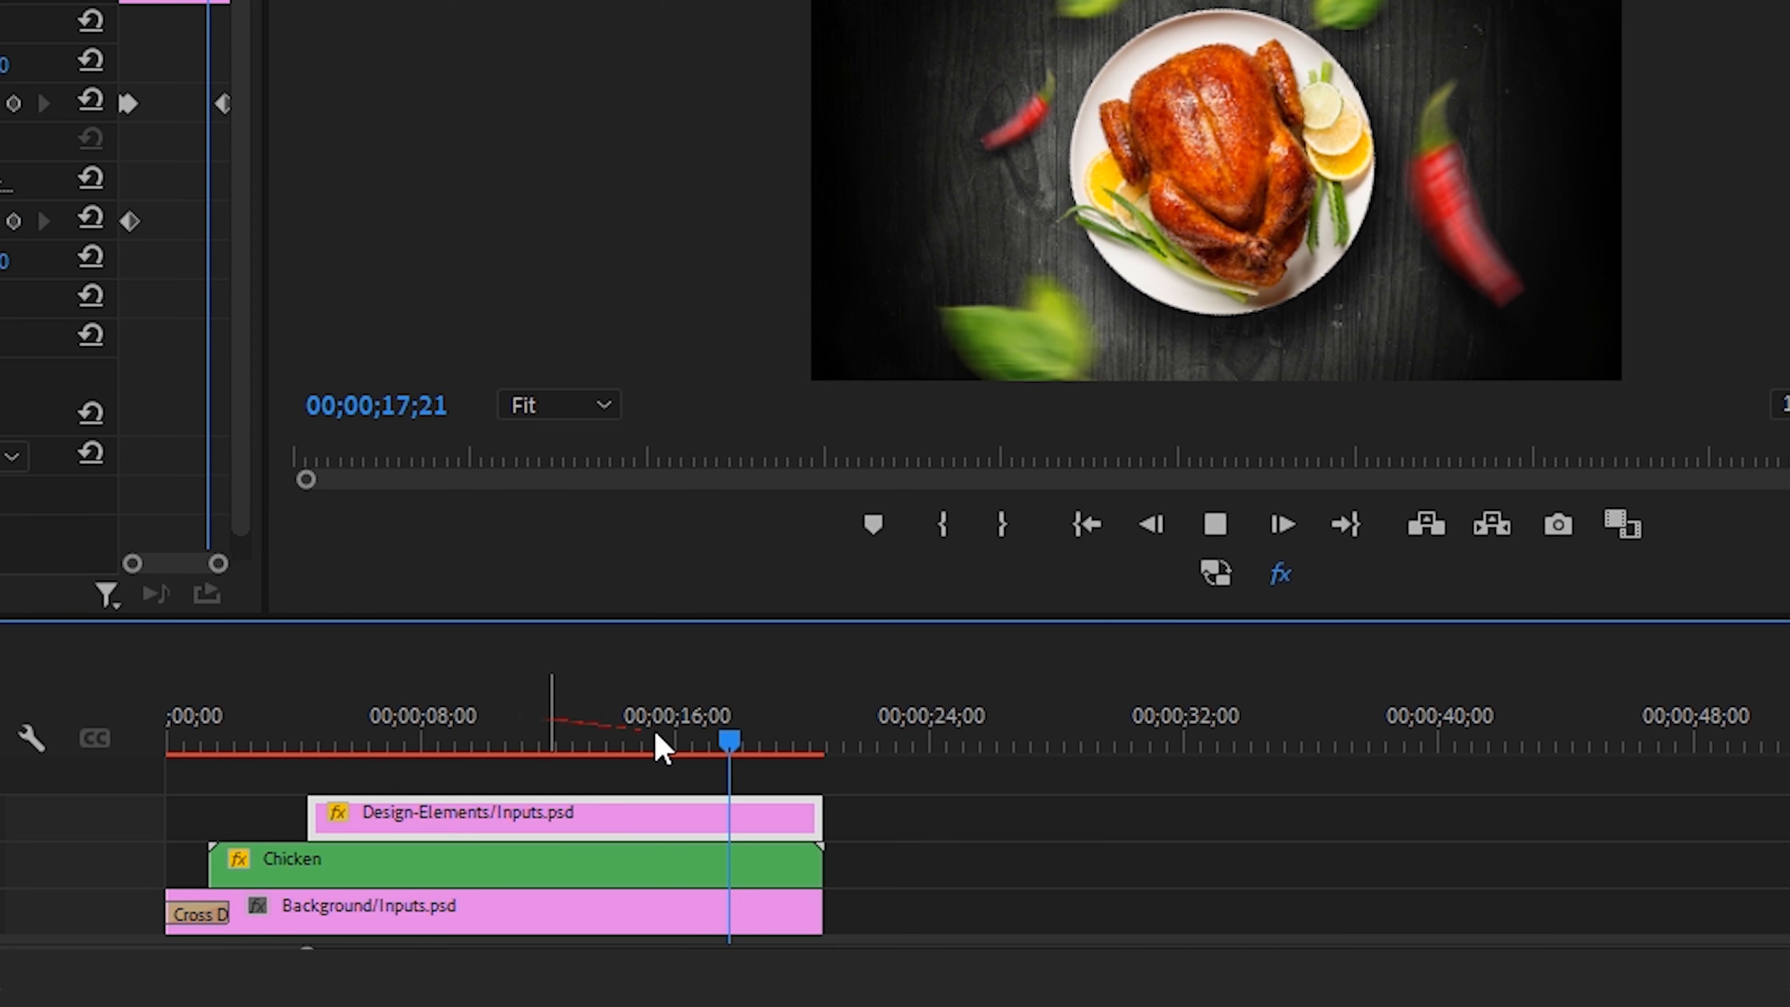
- Keyframe the Design-Elements clip's Rotation at -1x-286.0° at 00;00;20;13, near the end of the clip
key("space")
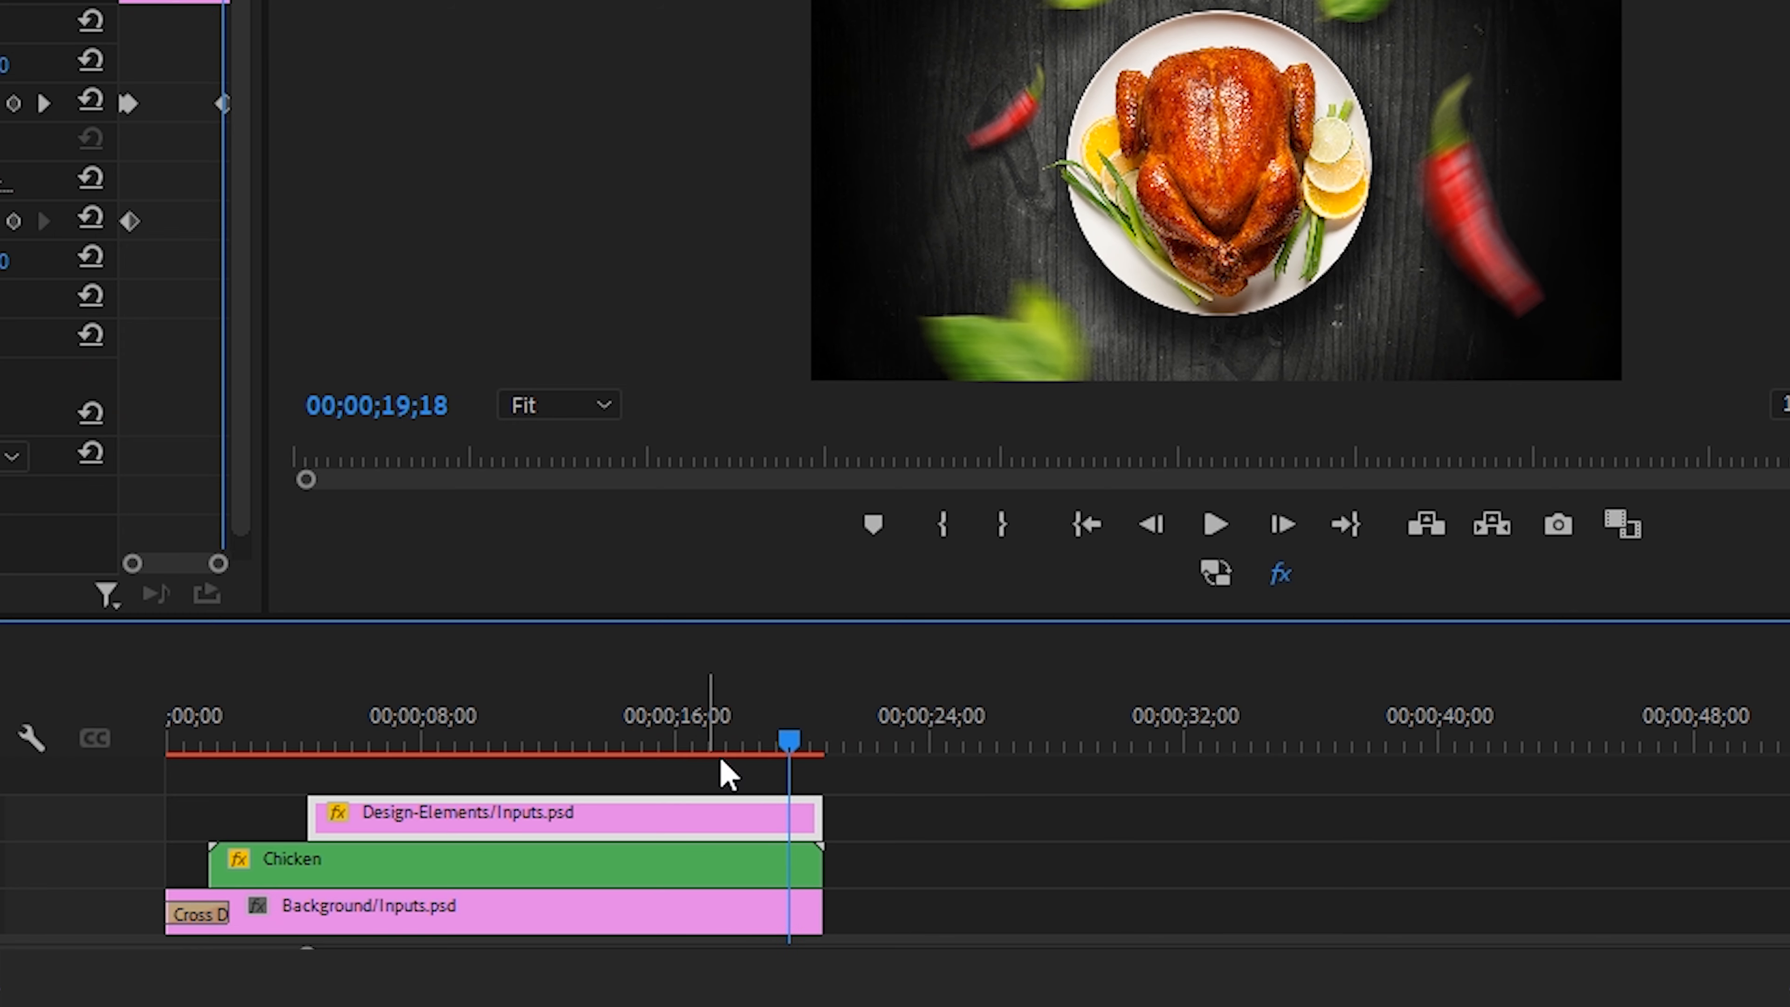
left_click_drag(804, 746, 823, 749)
left_click_drag(212, 439, 15, 470)
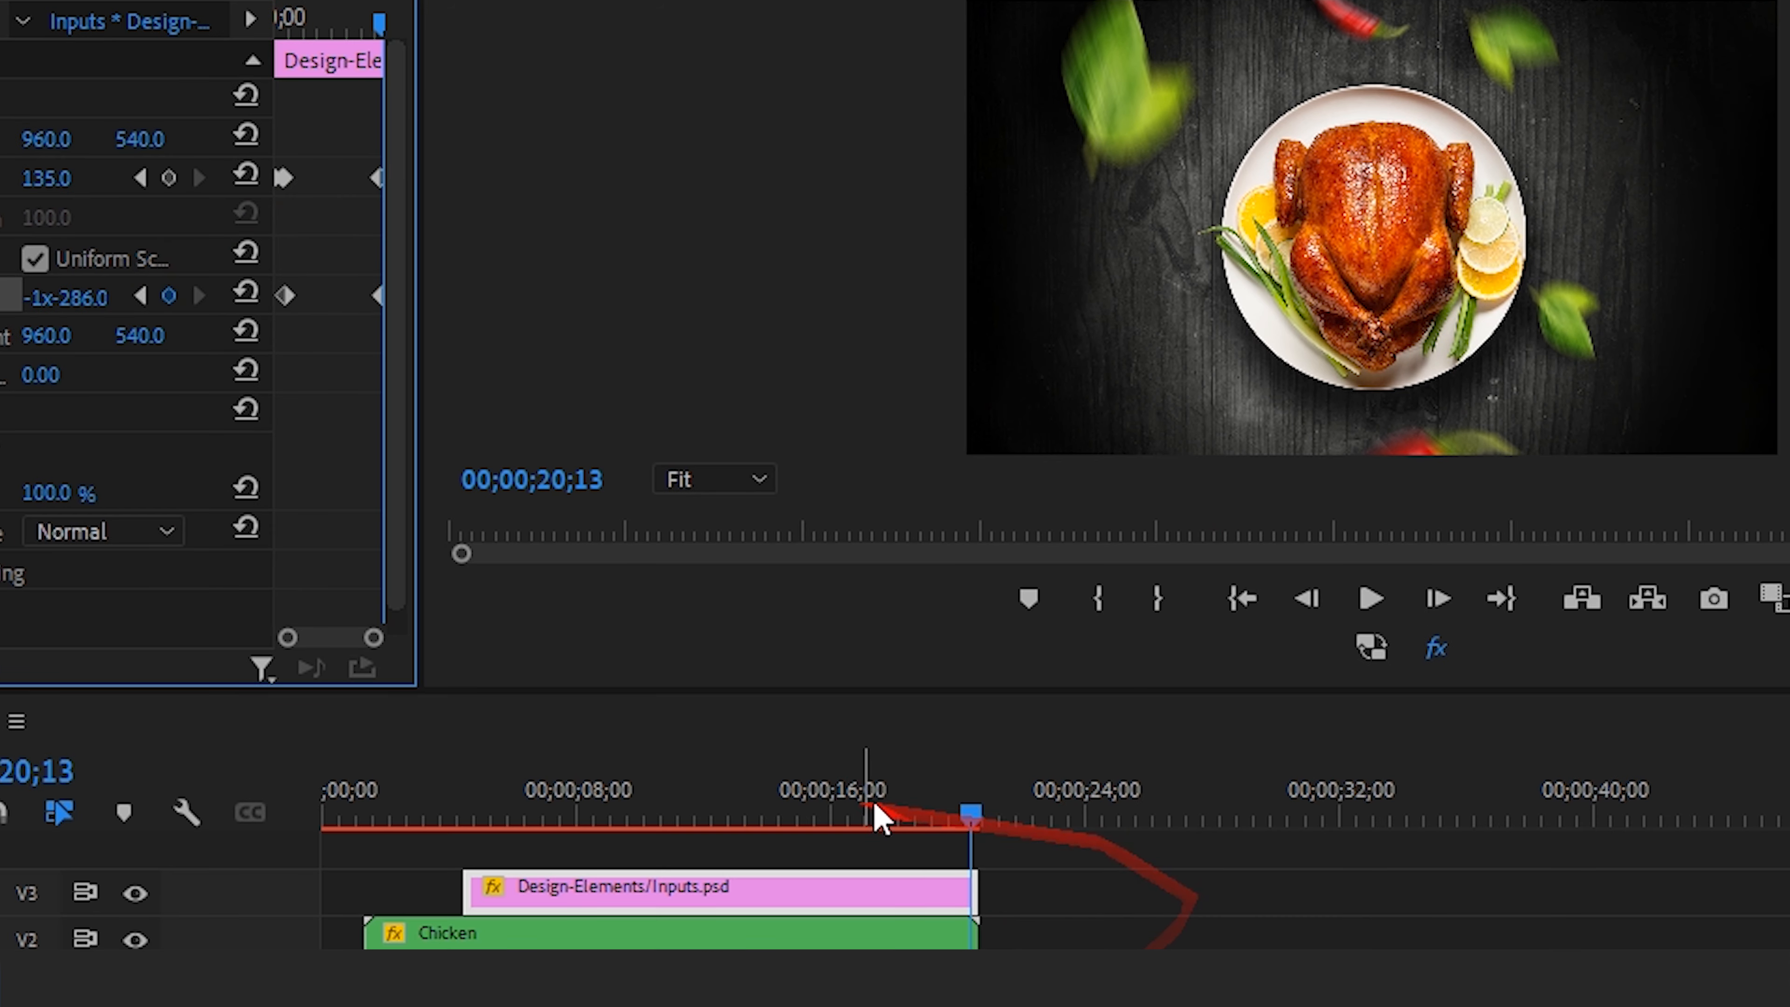
- Play back the Design-Elements animation from the clip's start and stop at 00;00;06;12
left_click_drag(962, 798, 469, 878)
key("space")
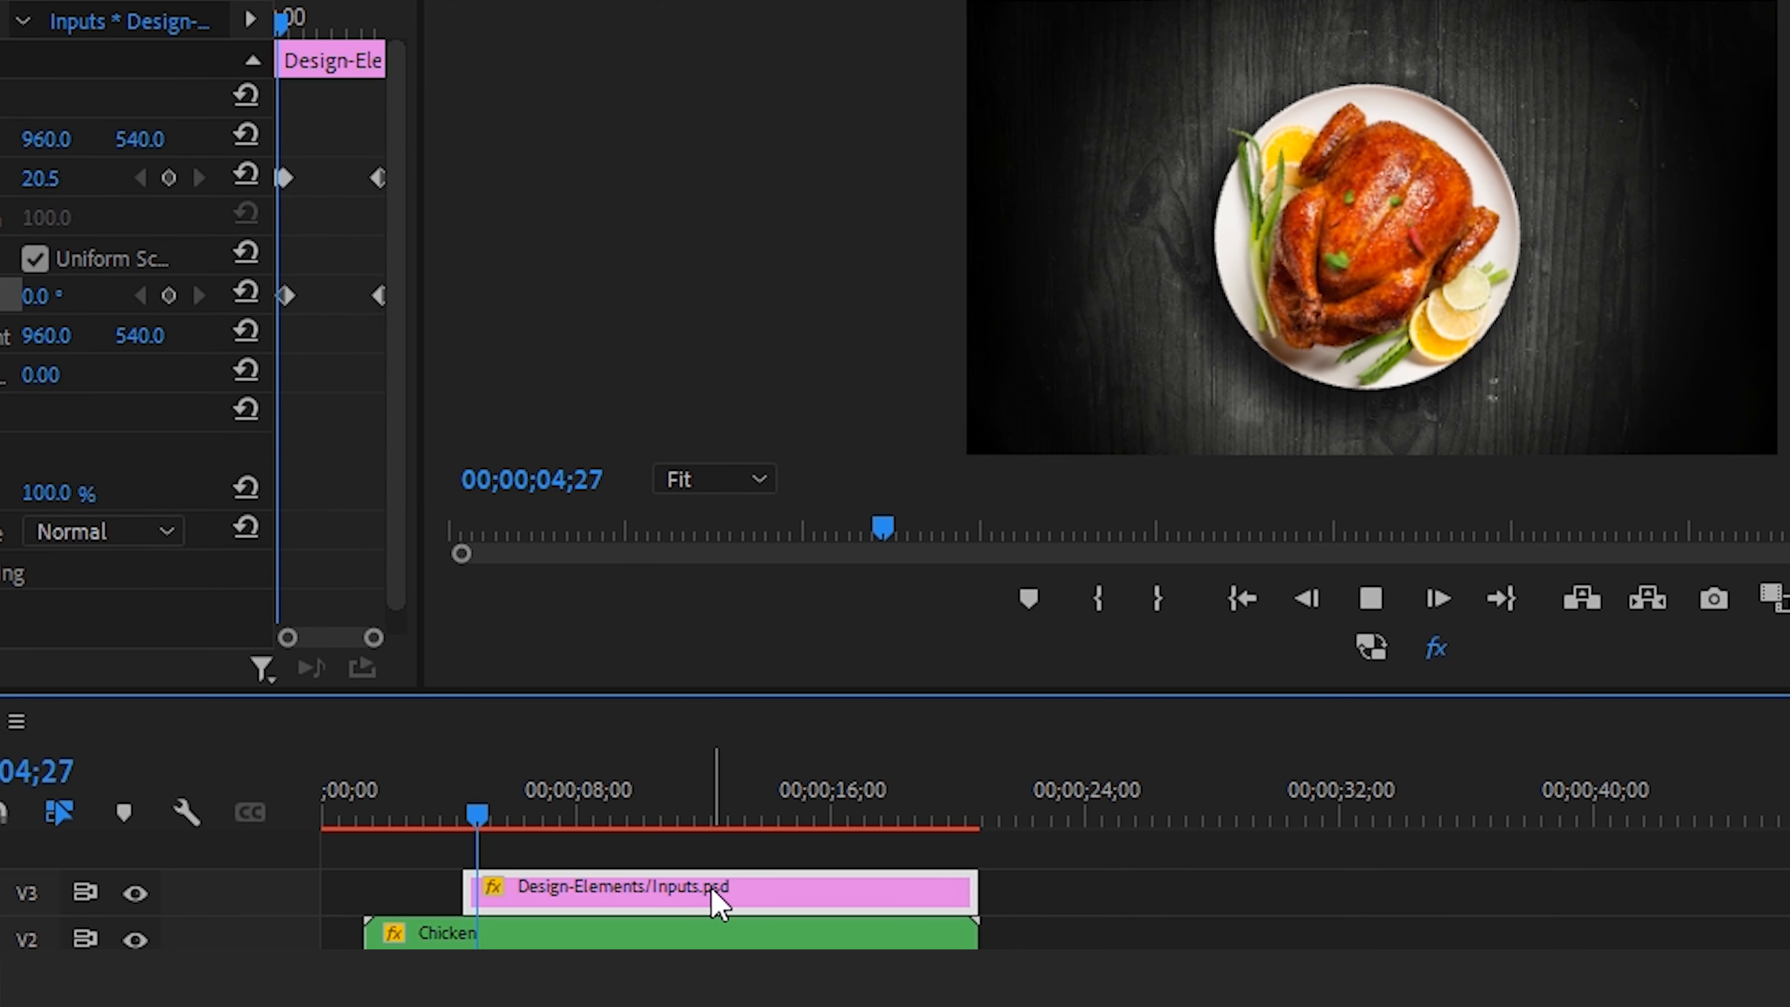
key("space")
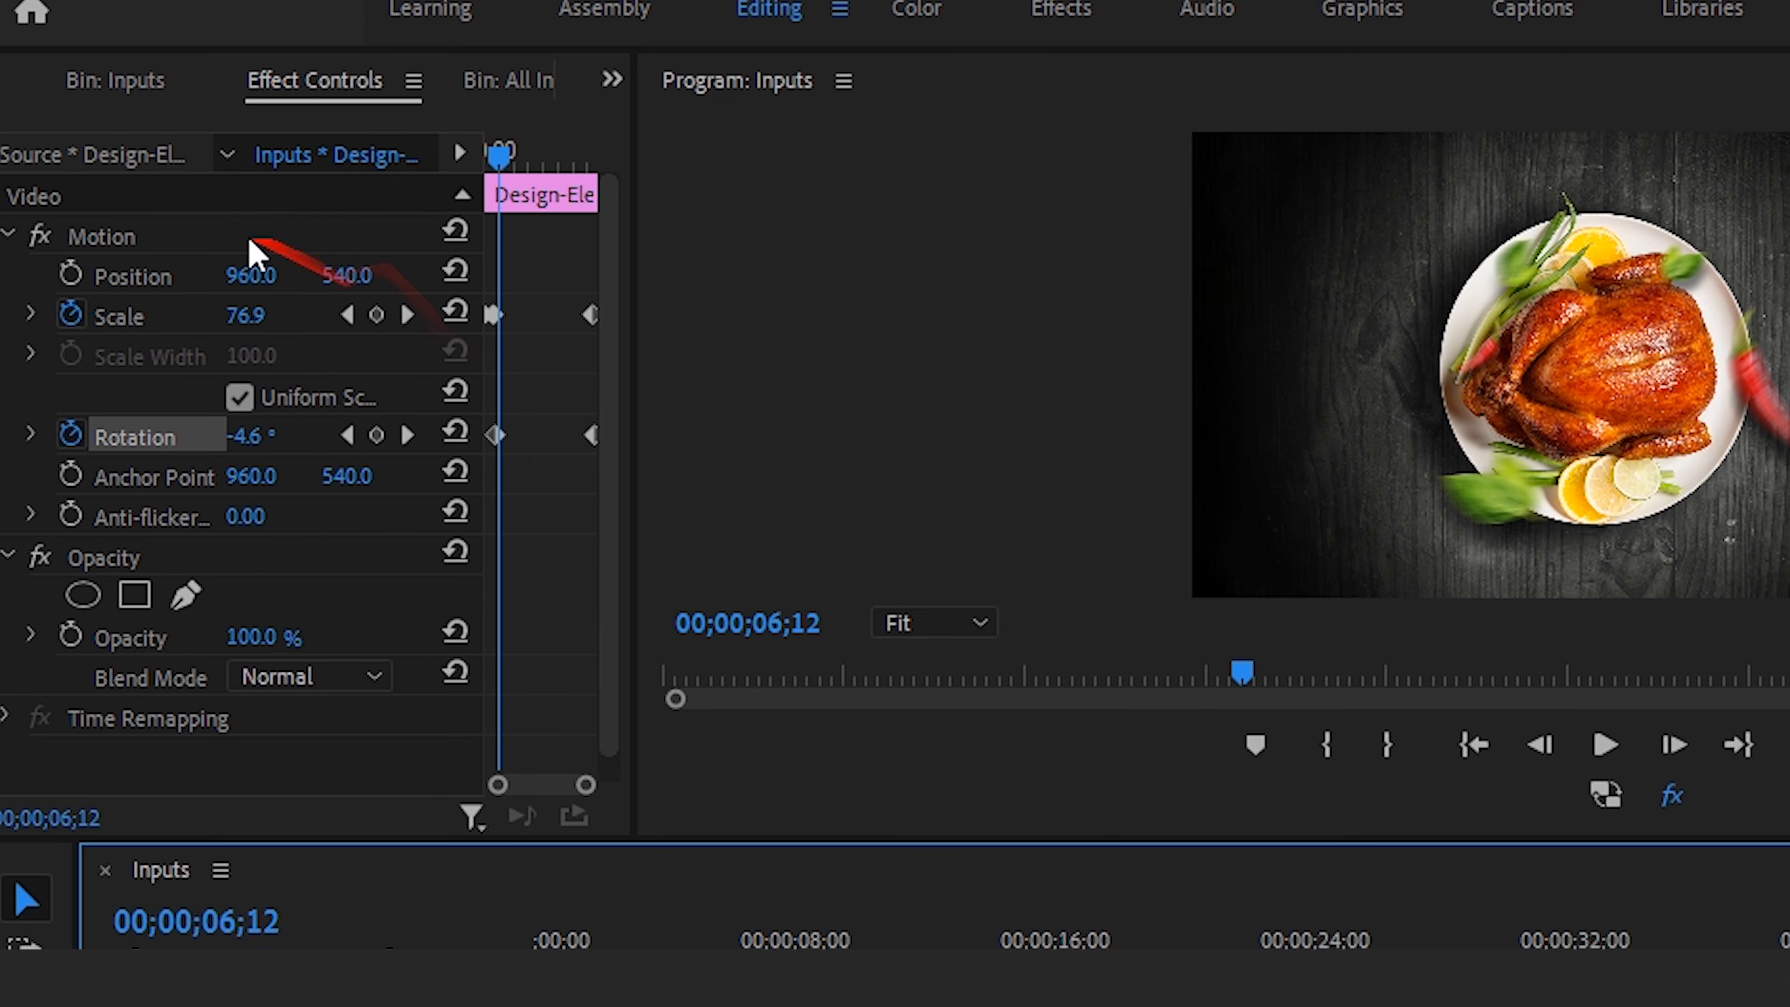
- Add Roast/Inputs.psd at 00;00;06;12 on the track above Design-Elements and extend it to the end of the other clips
left_click(166, 86)
left_click(426, 380)
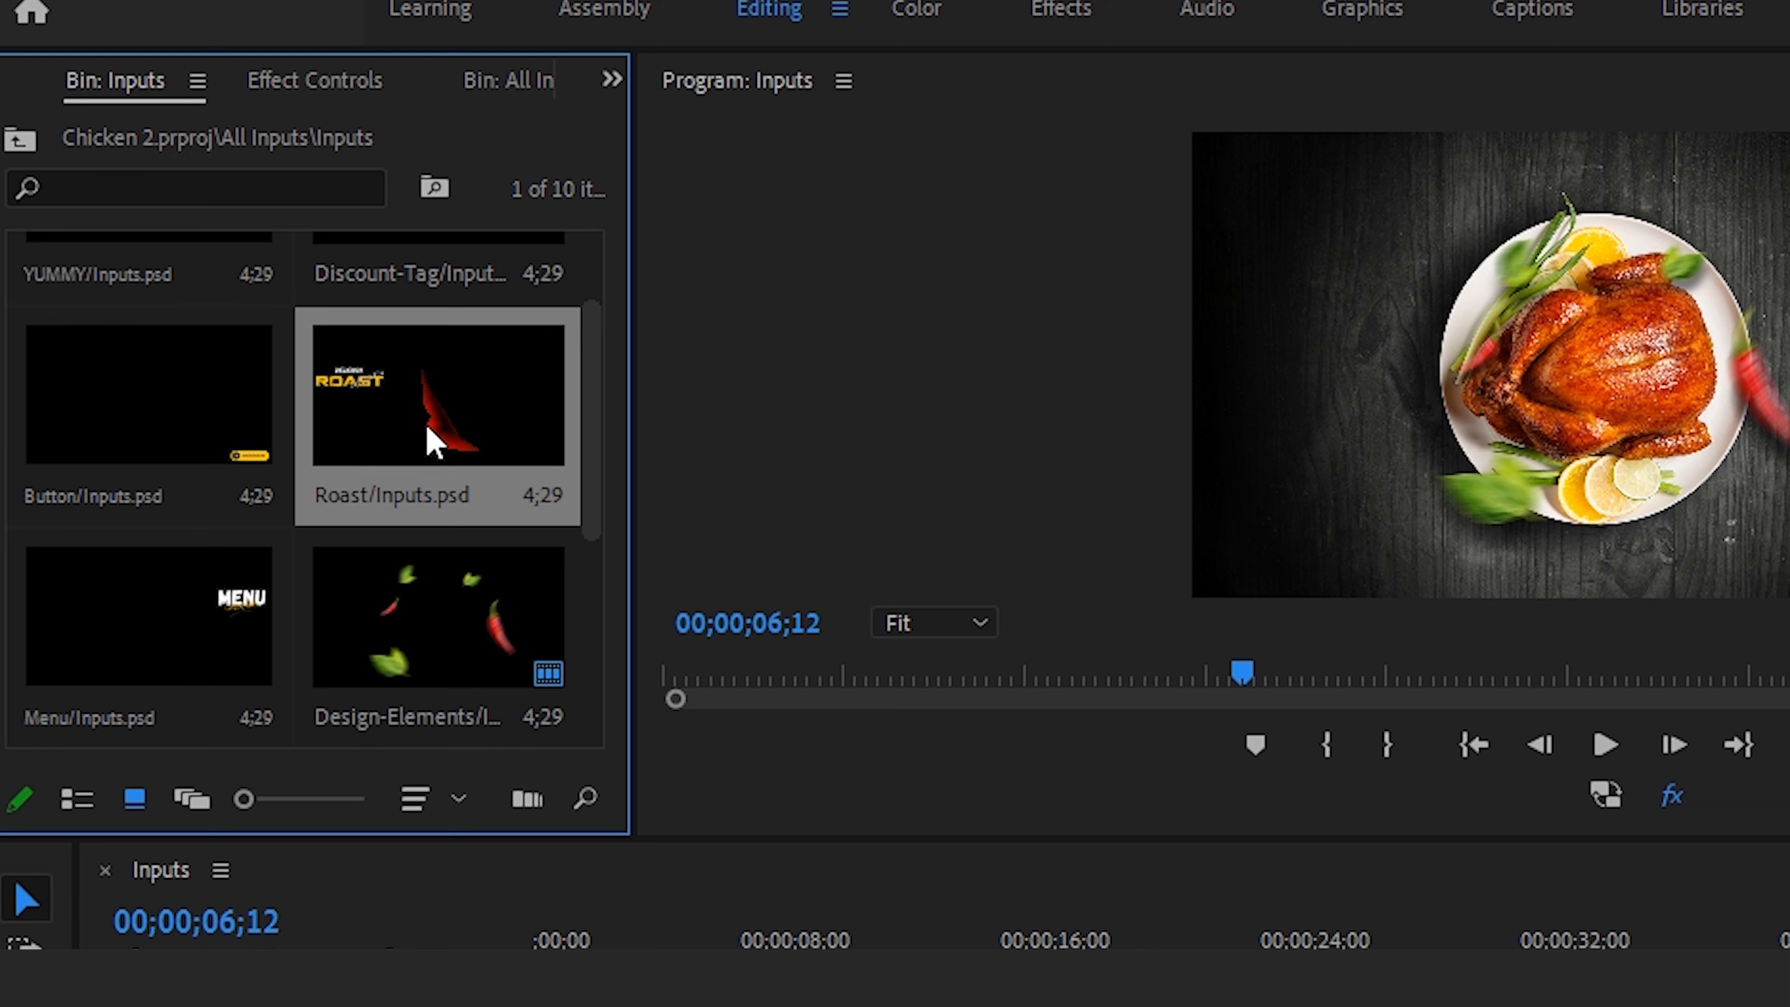
left_click_drag(868, 756, 773, 997)
left_click_drag(369, 779, 376, 781)
left_click_drag(524, 775, 823, 771)
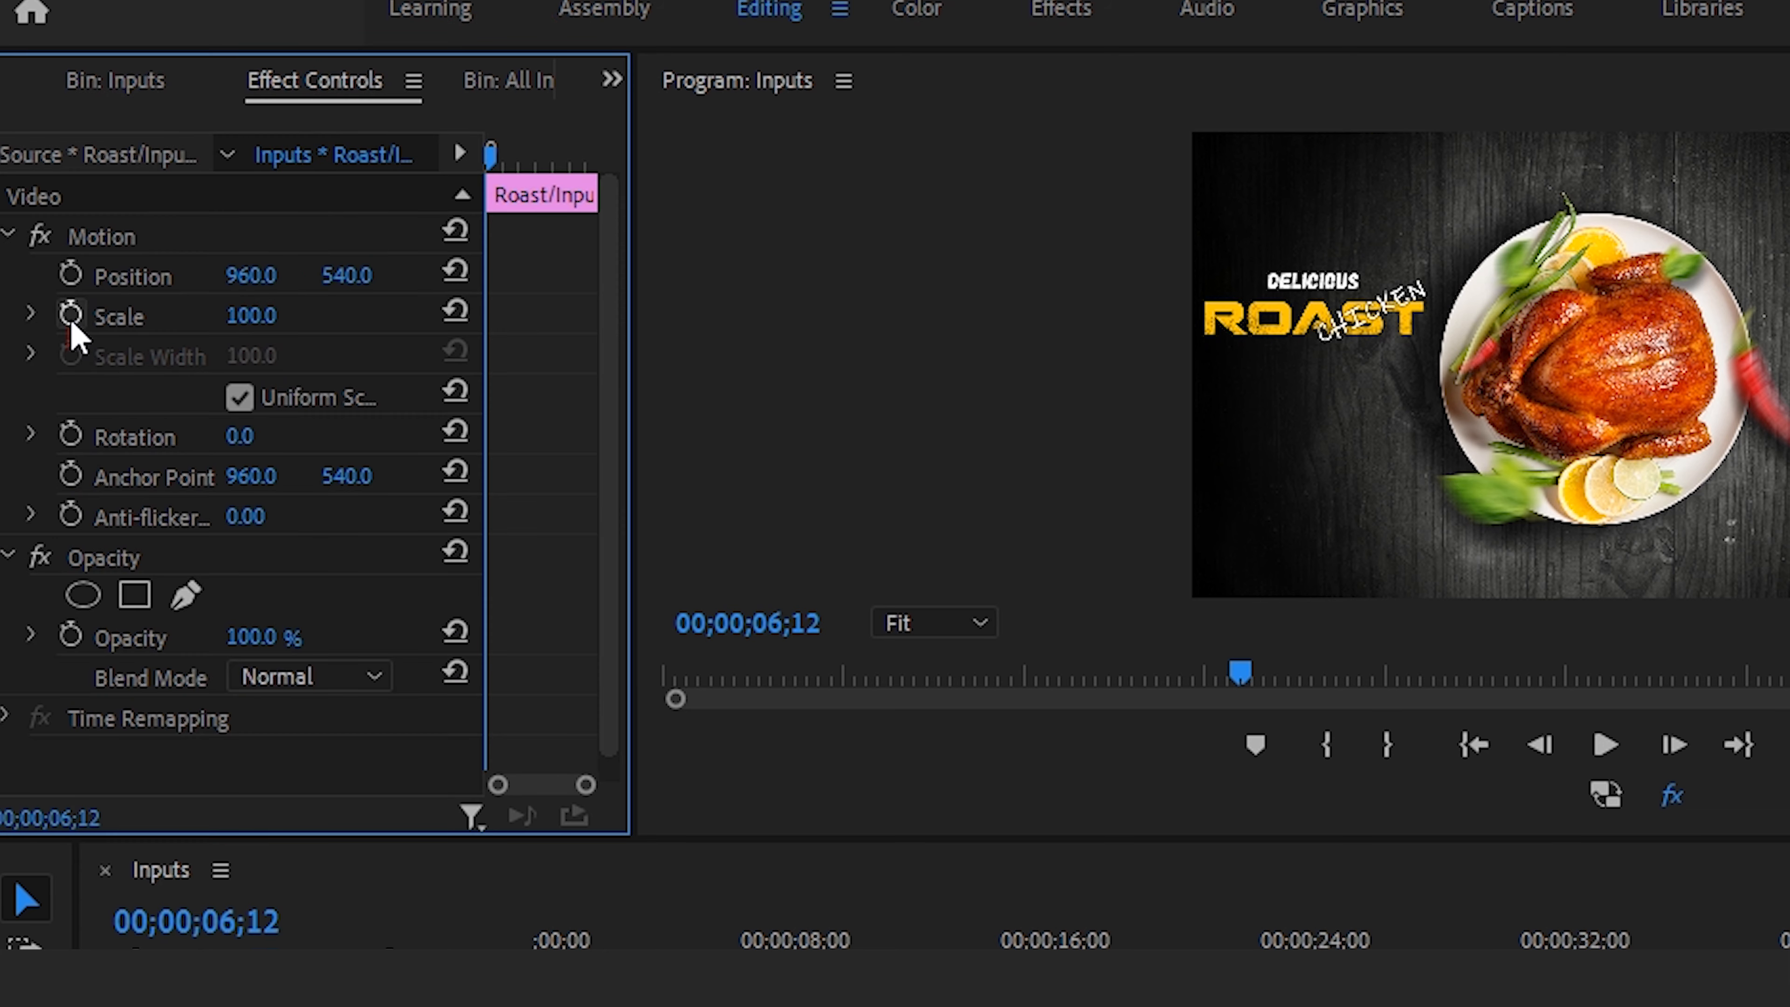
- Keyframe the Roast clip's Scale from 243.0 at its start down to a small title size at 00;00;07;24
left_click_drag(238, 320, 296, 321)
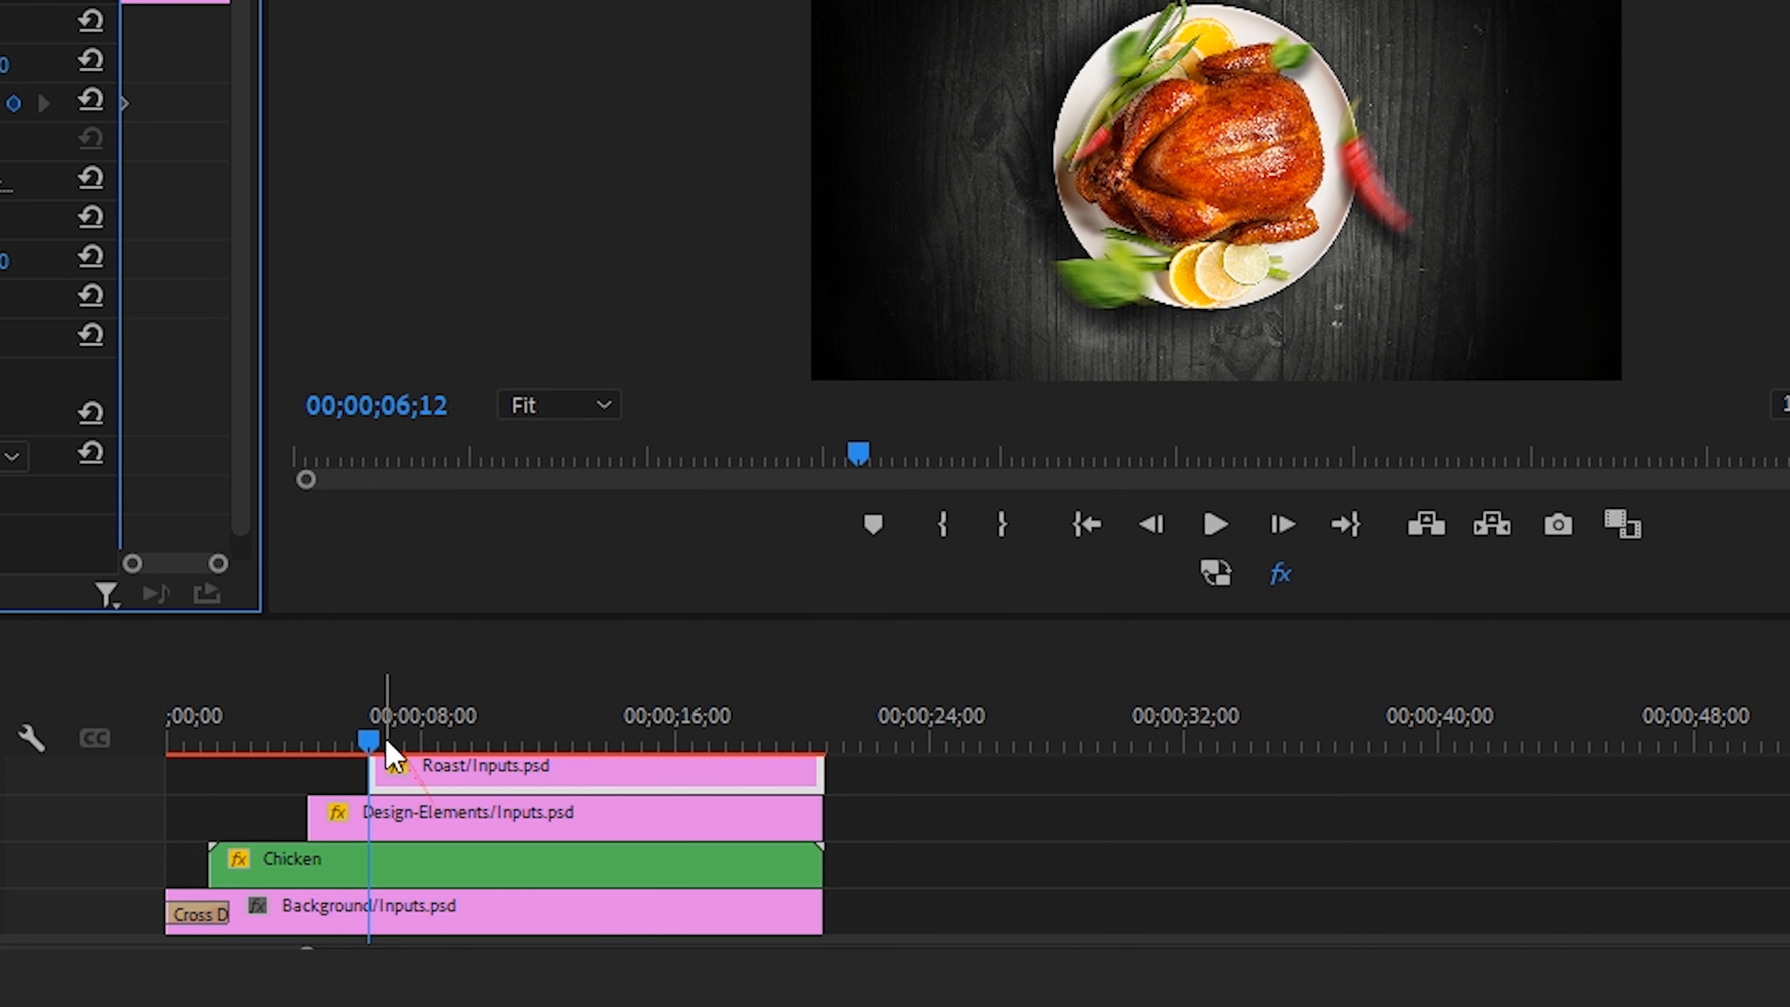
left_click_drag(386, 740, 420, 742)
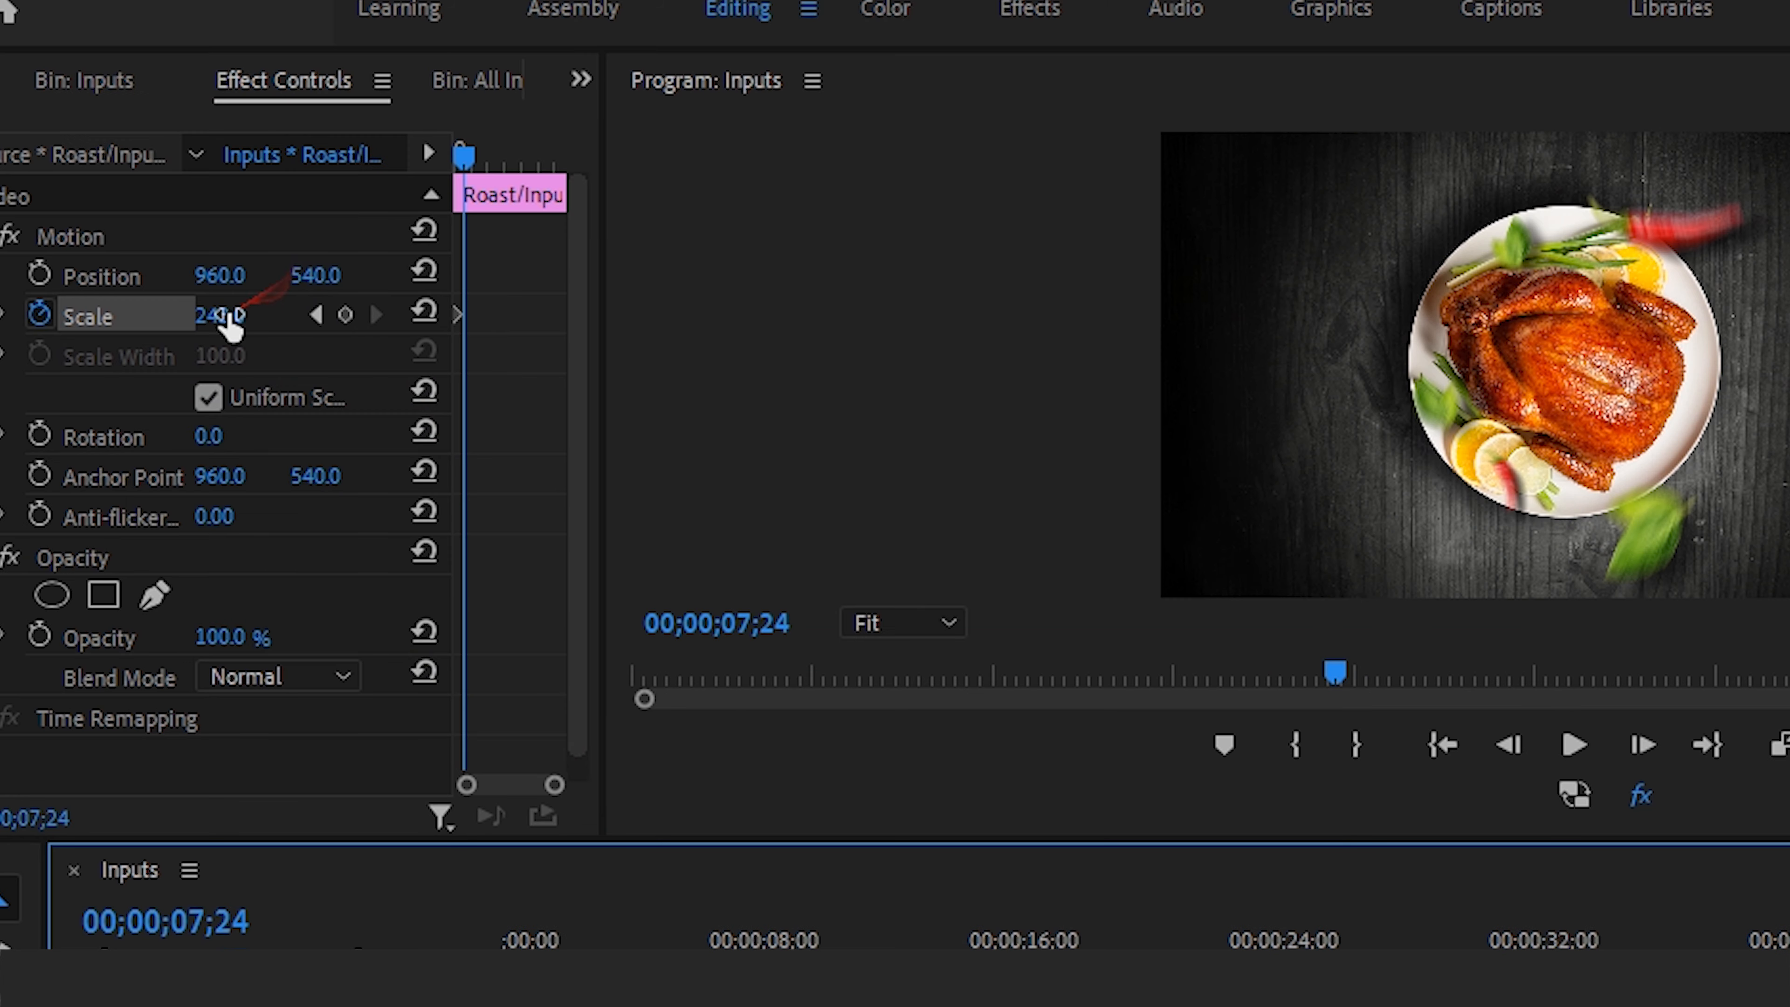
left_click_drag(226, 318, 25, 359)
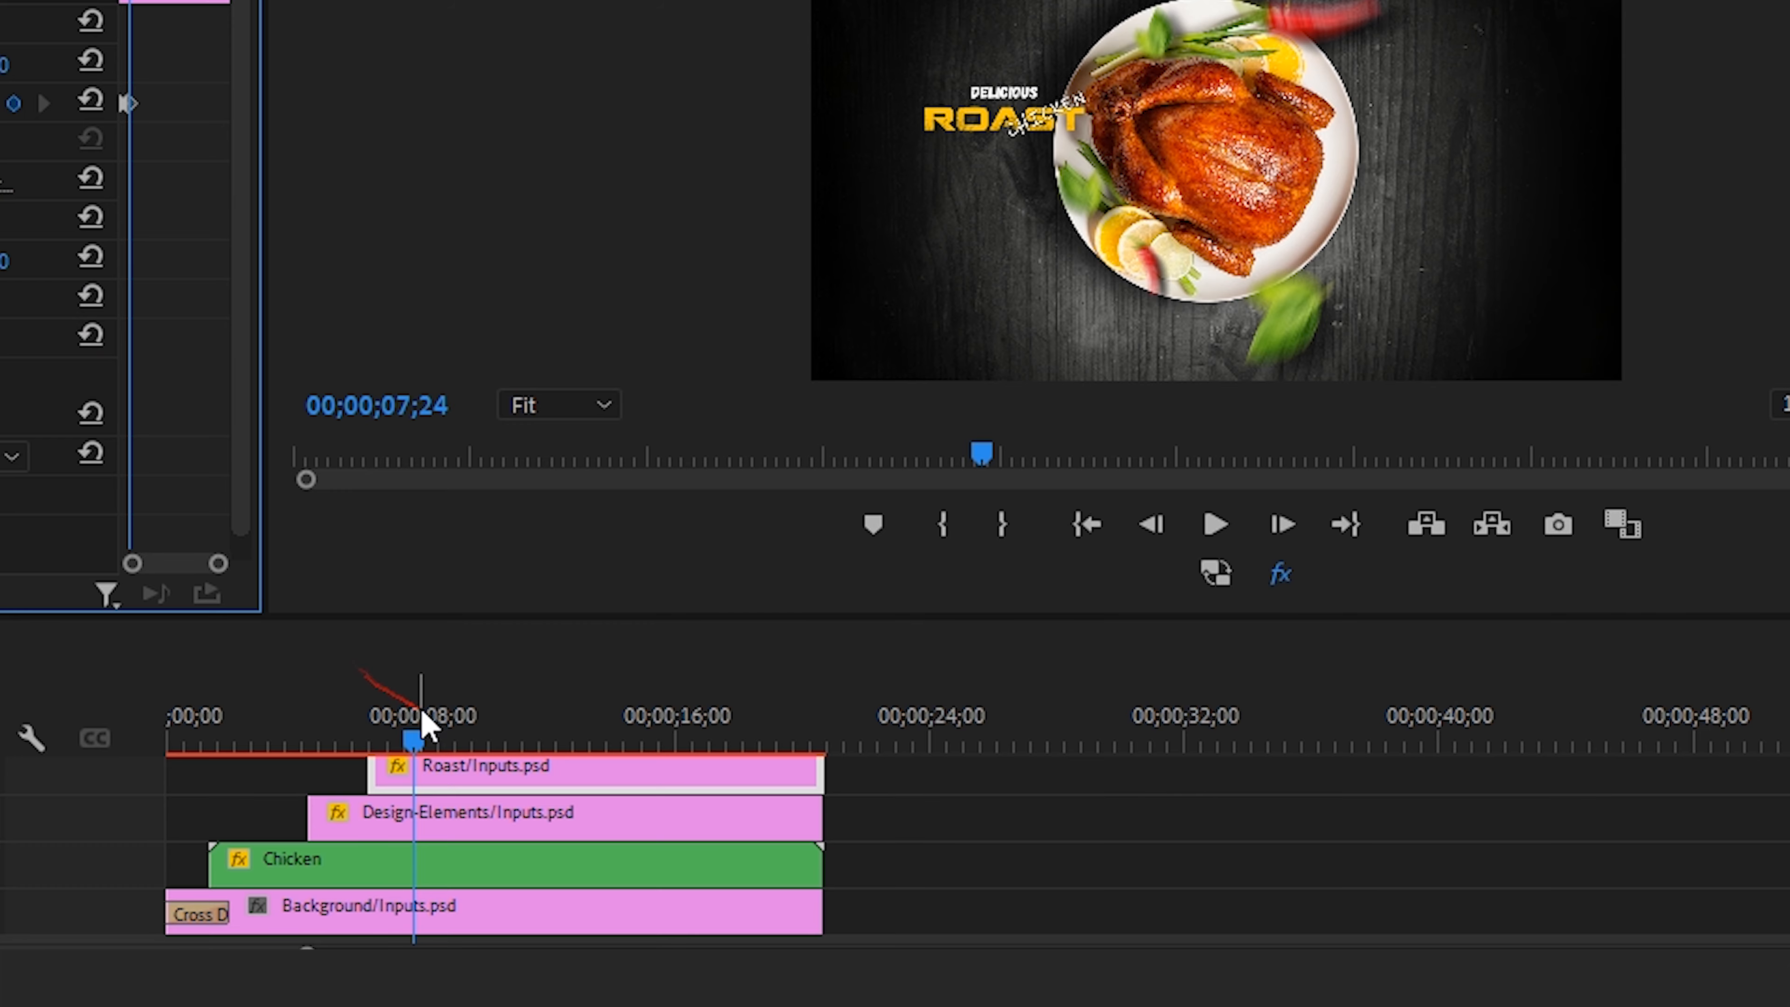
- Add progressively larger Scale keyframes to the Roast clip at 00;00;15;08 and 00;00;20;13
left_click_drag(761, 944, 979, 955)
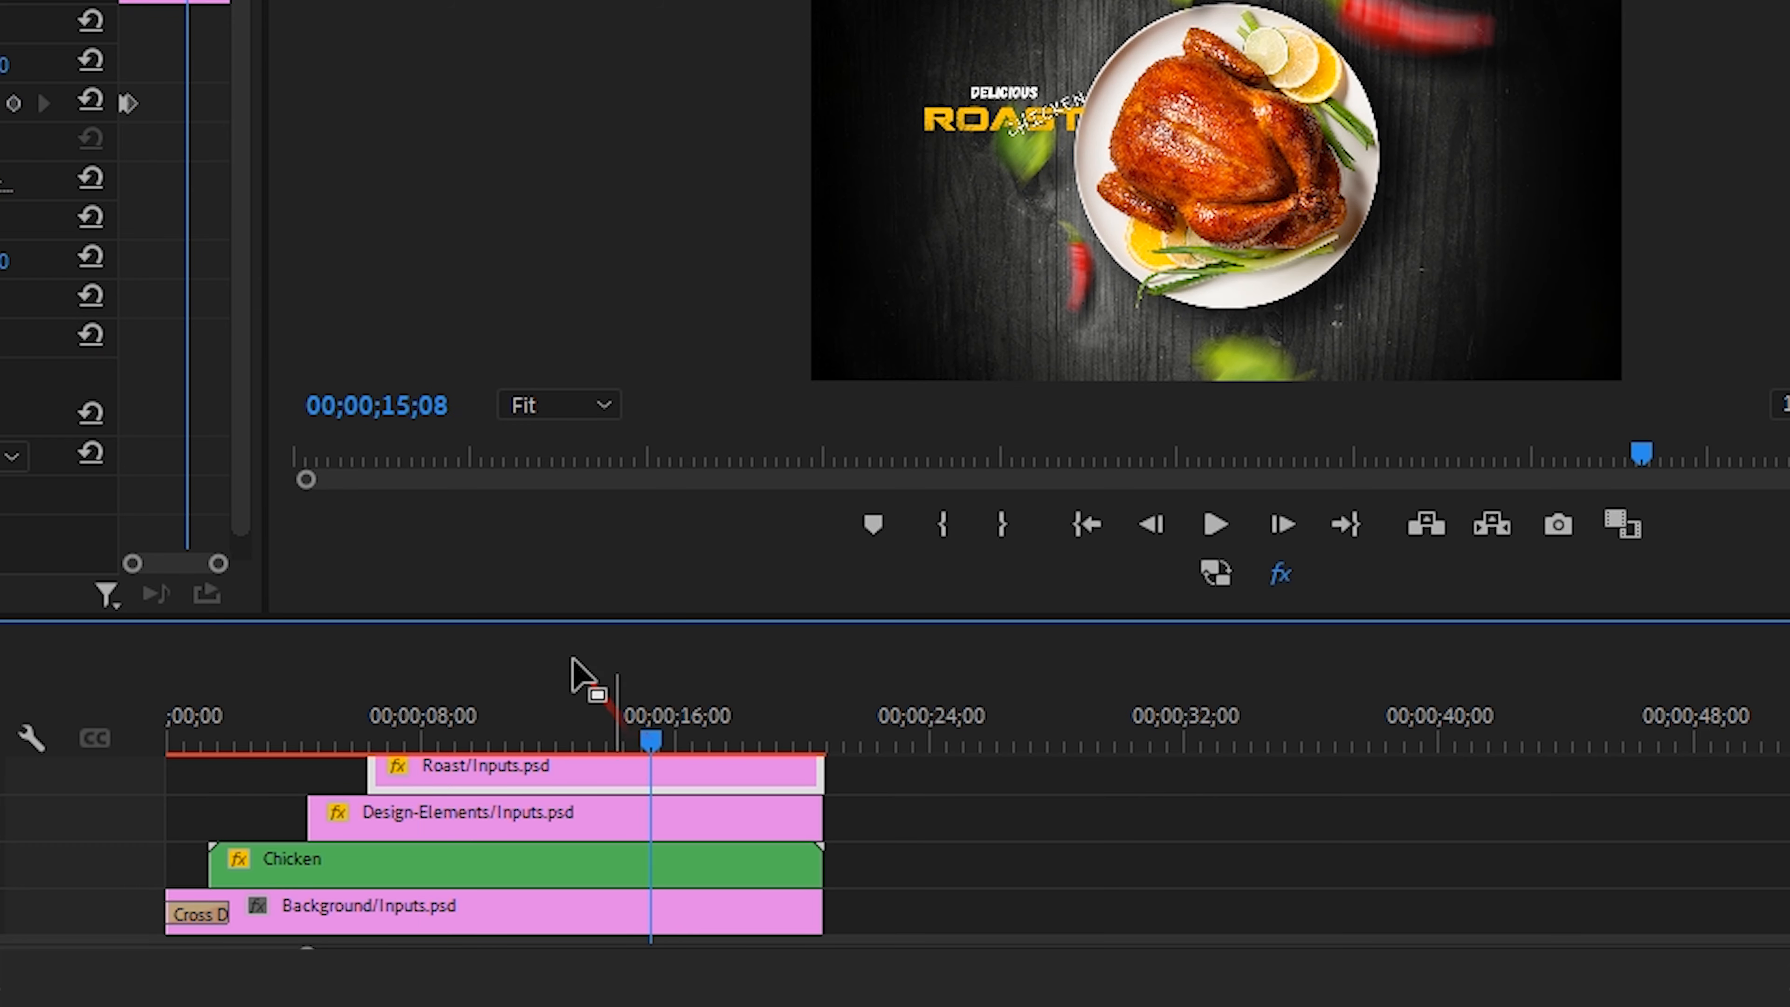
left_click_drag(258, 322, 269, 322)
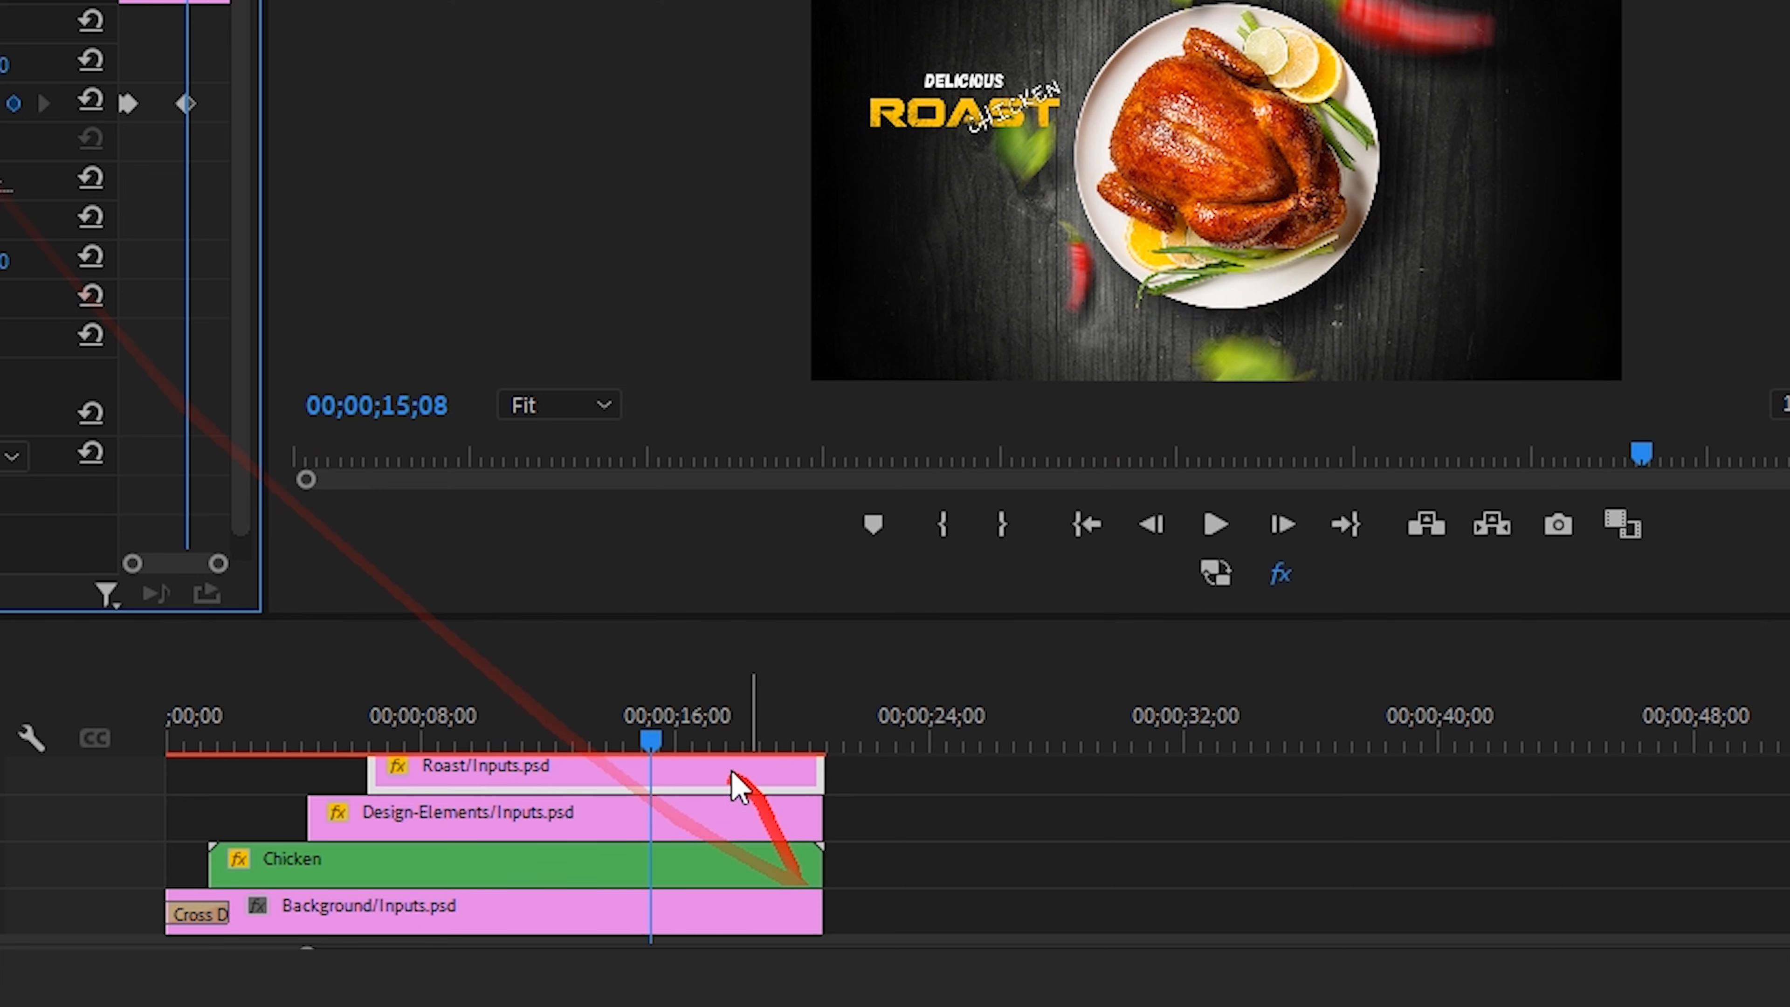
left_click_drag(648, 747, 812, 737)
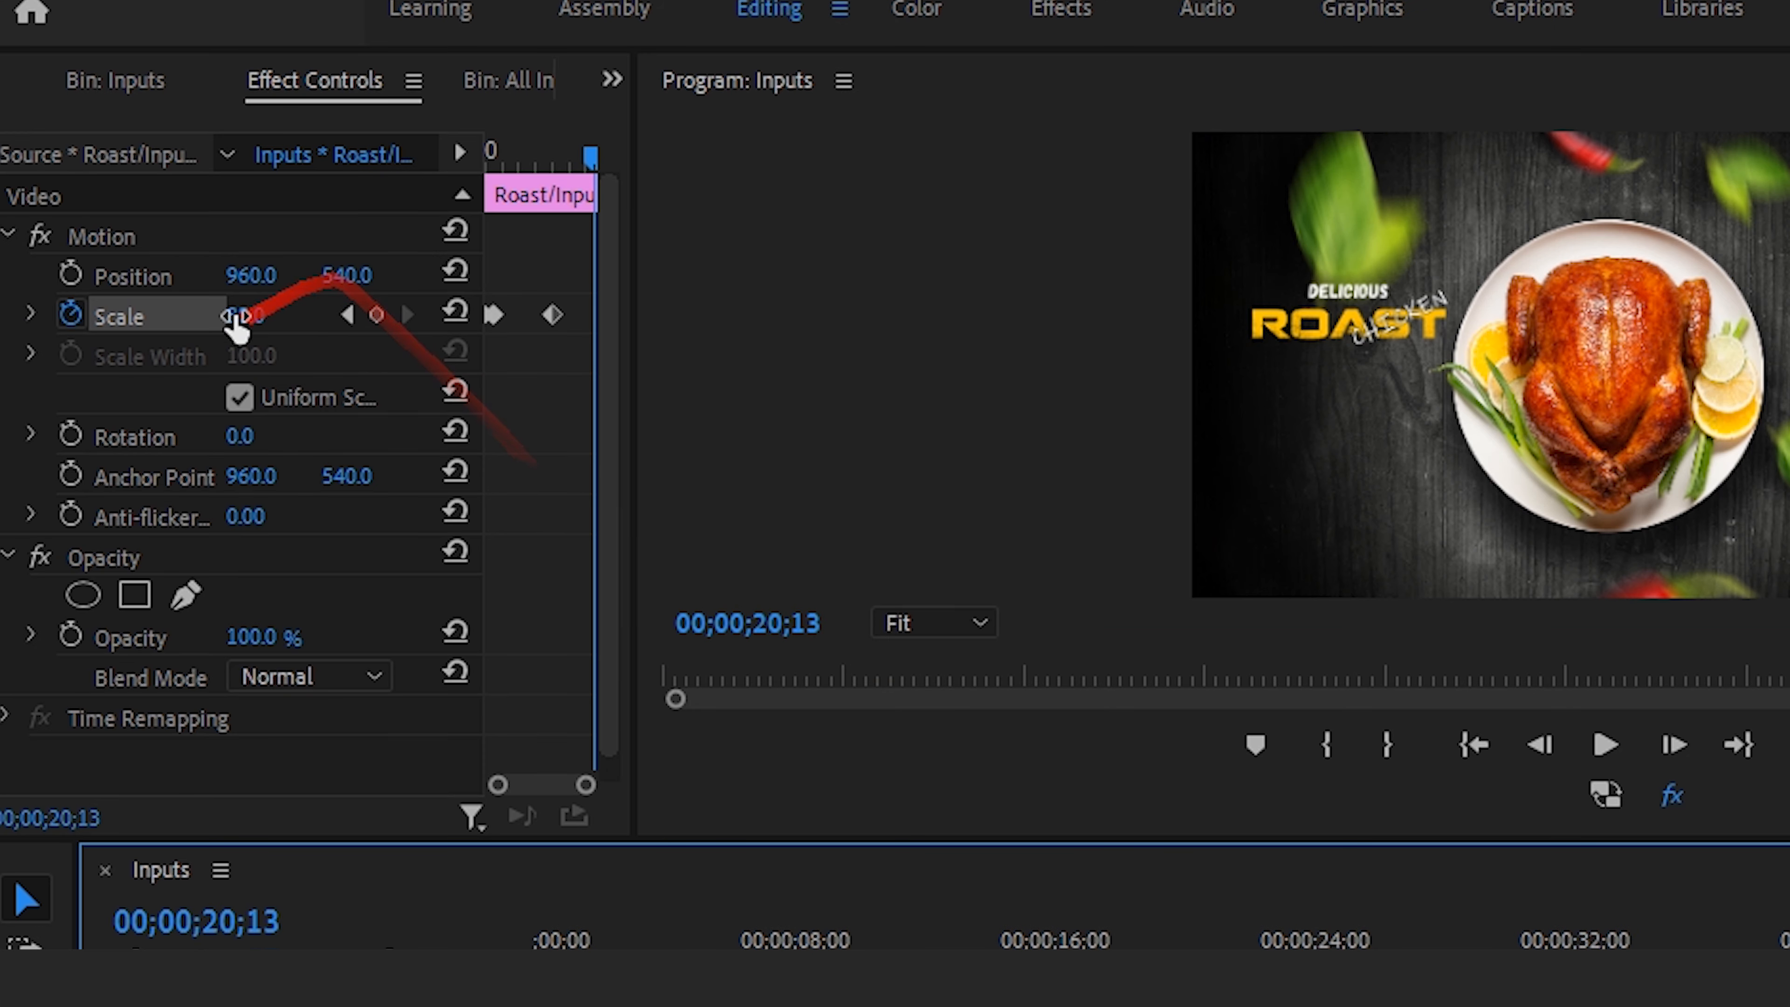
left_click_drag(236, 320, 245, 321)
left_click(278, 311)
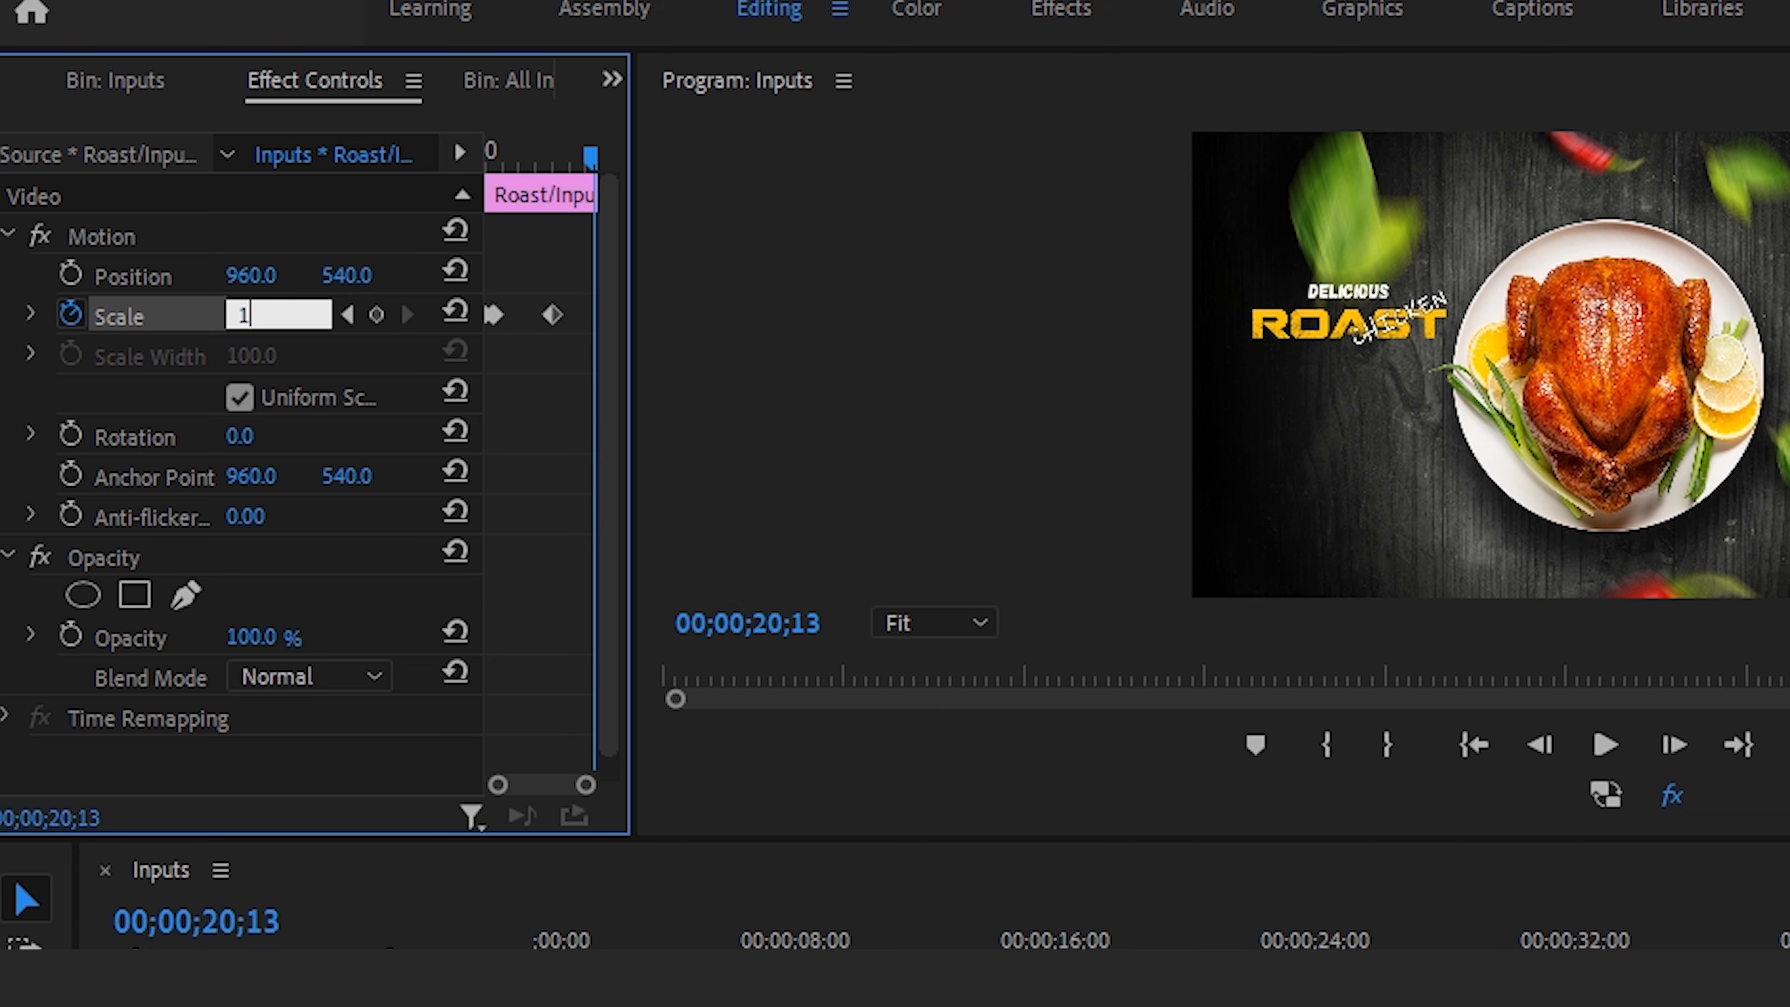
key("Return")
- Play back the Roast title's Scale animation from the clip's start and stop at 00;00;13;01
left_click_drag(930, 809, 469, 811)
key("space")
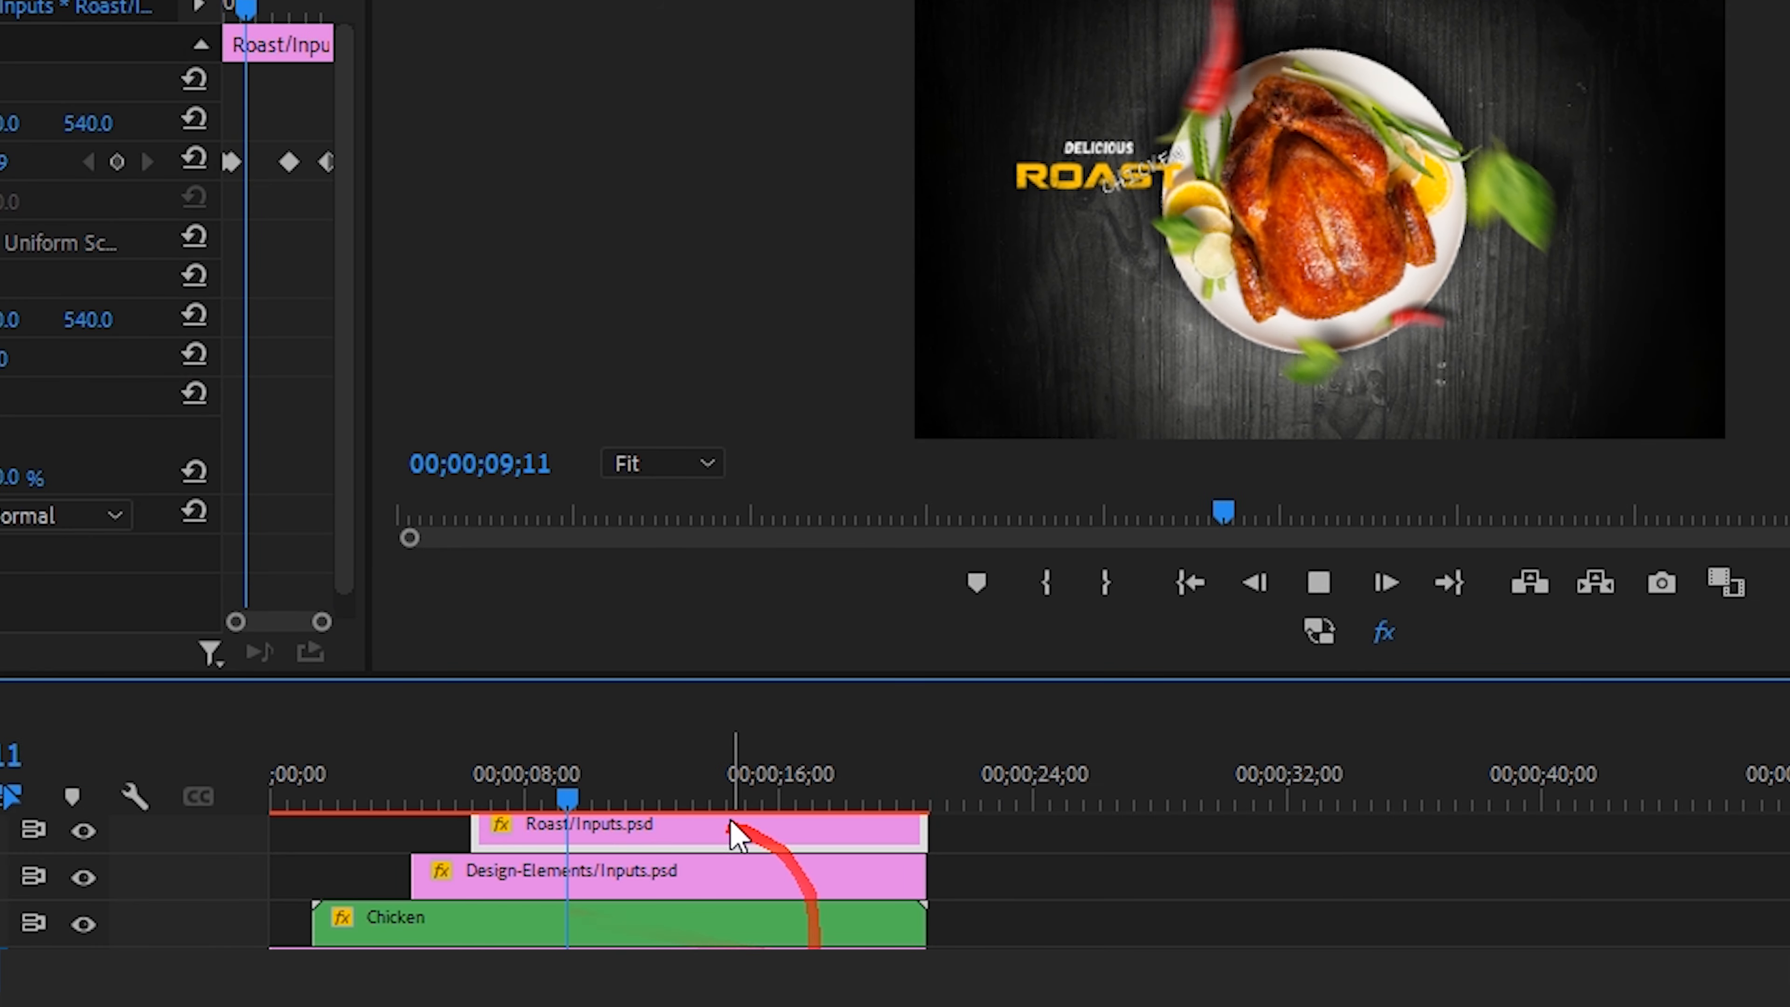
key("space")
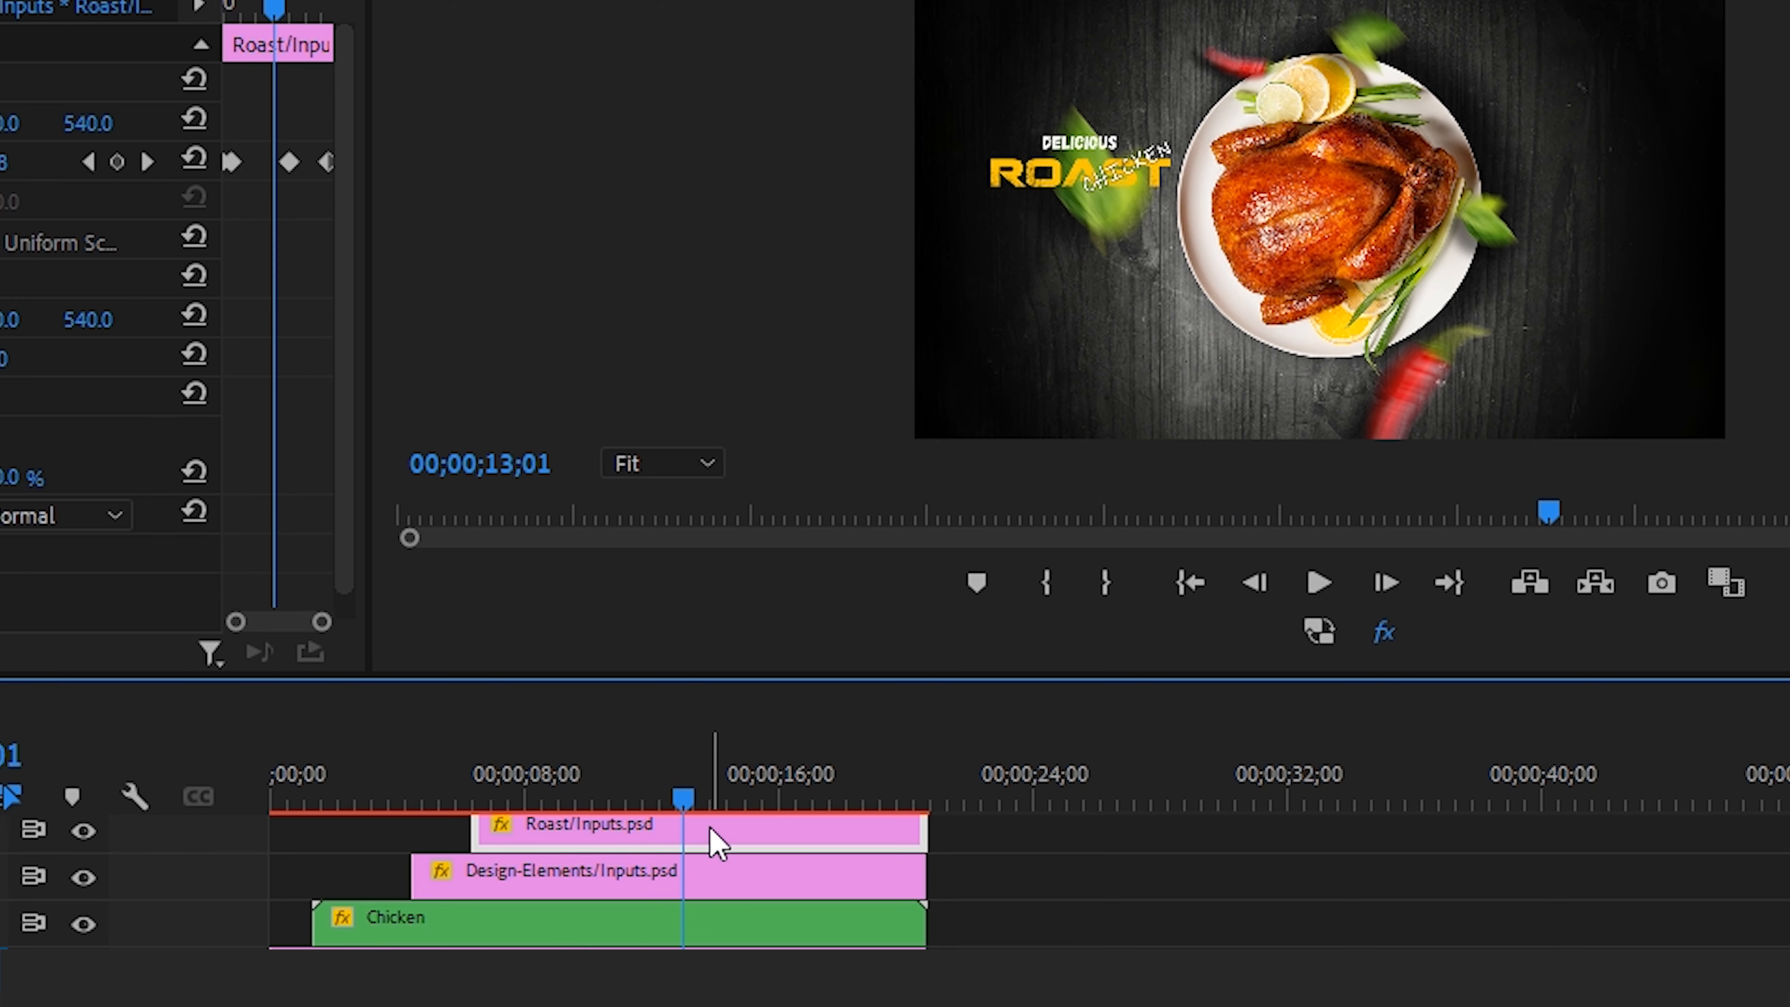
- Place Menu/Inputs.psd at 00;00;06;09 on the track above the Roast clip and extend it past the Roast clip's end
scroll(730, 857, "up", 1)
left_click_drag(684, 803, 478, 825)
key("Right")
key("Right")
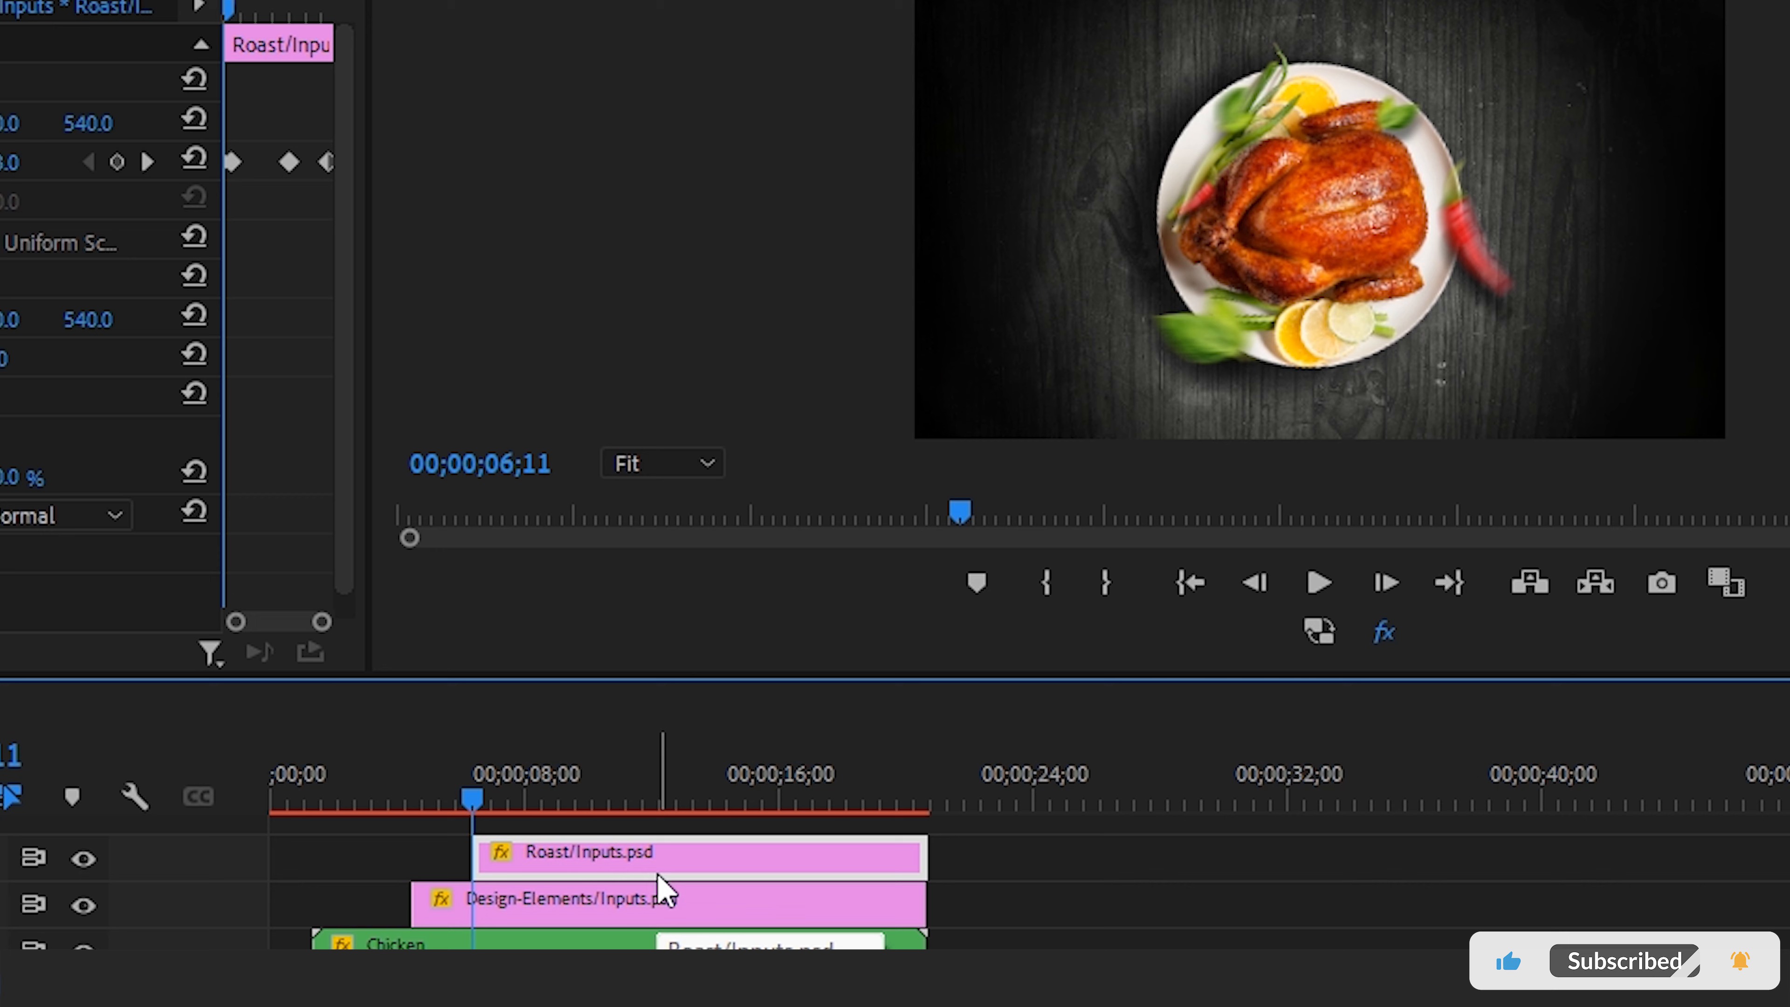
key("Left")
key("Left")
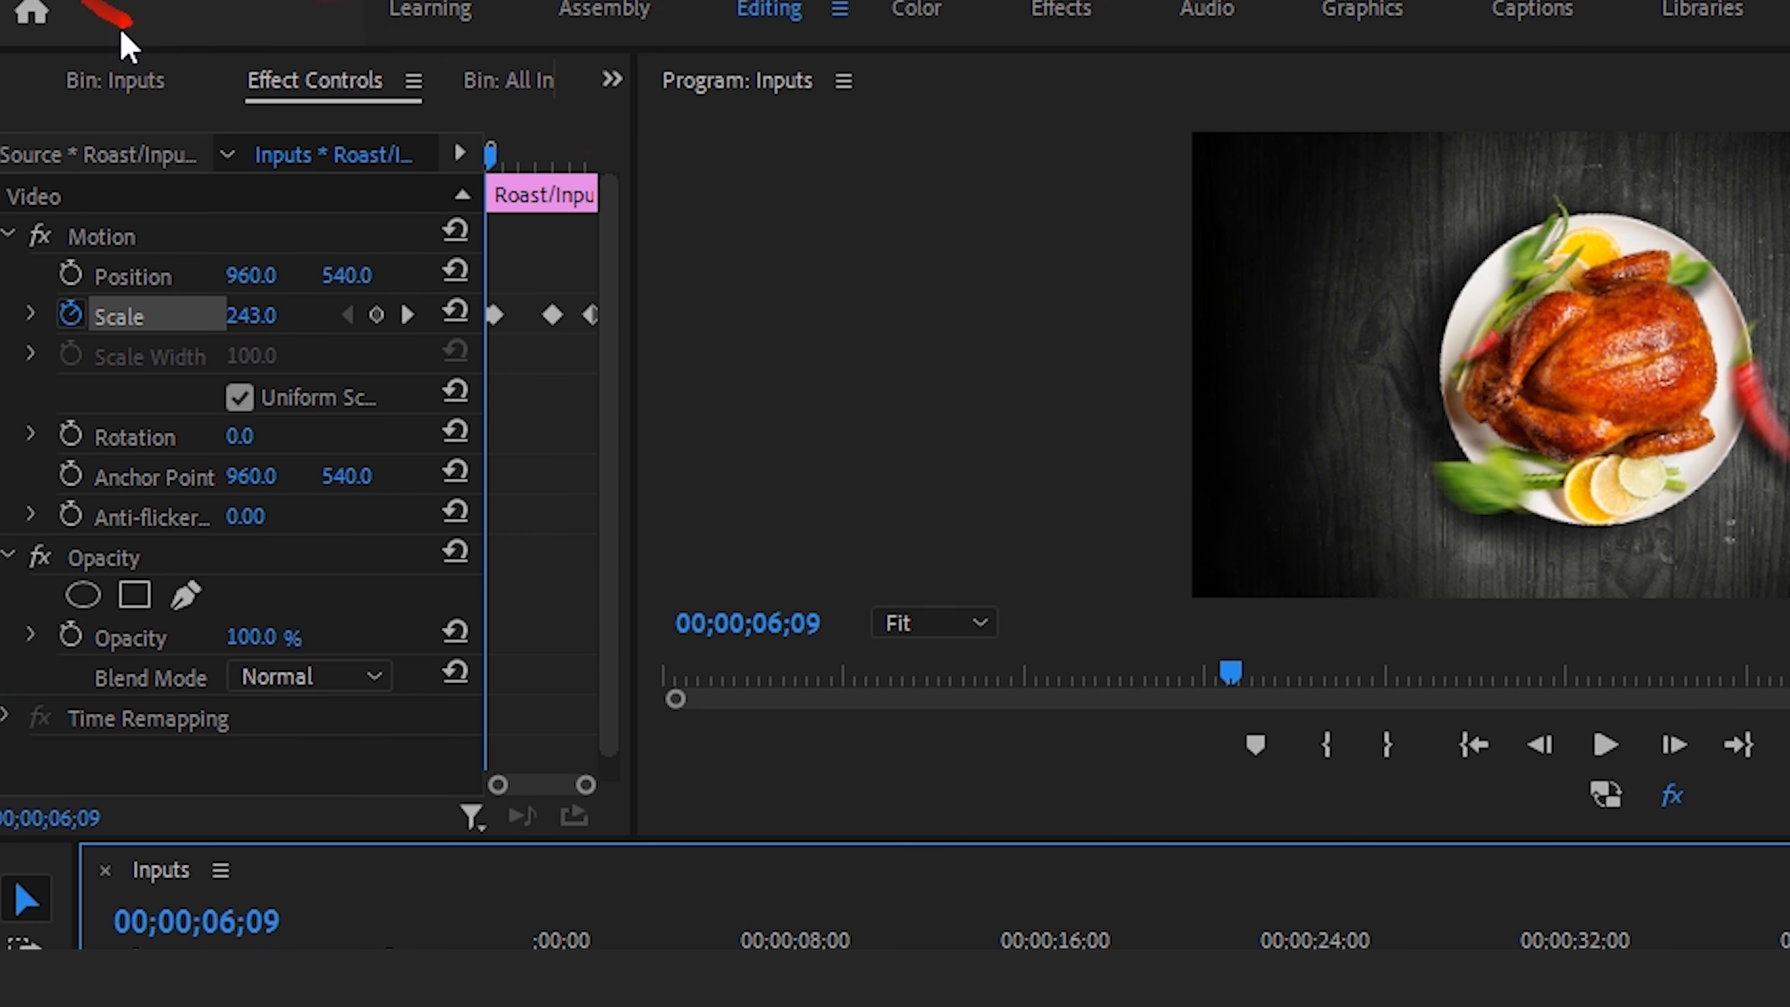
left_click(131, 81)
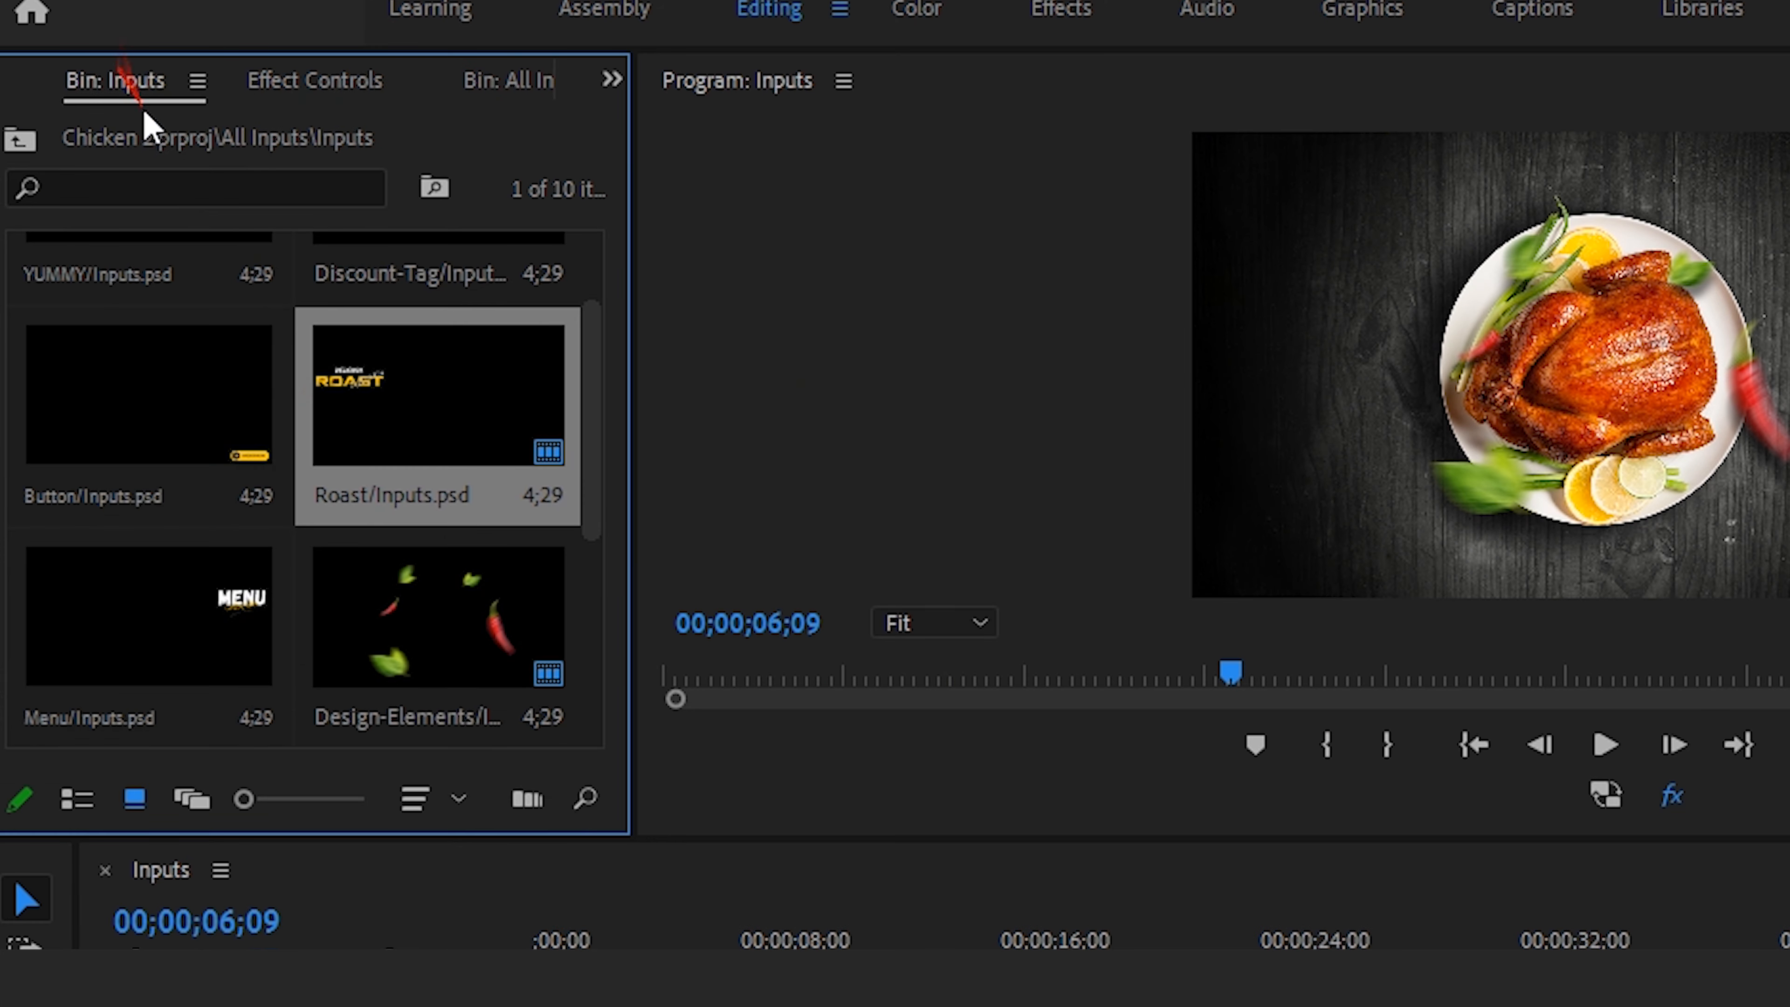
left_click(263, 586)
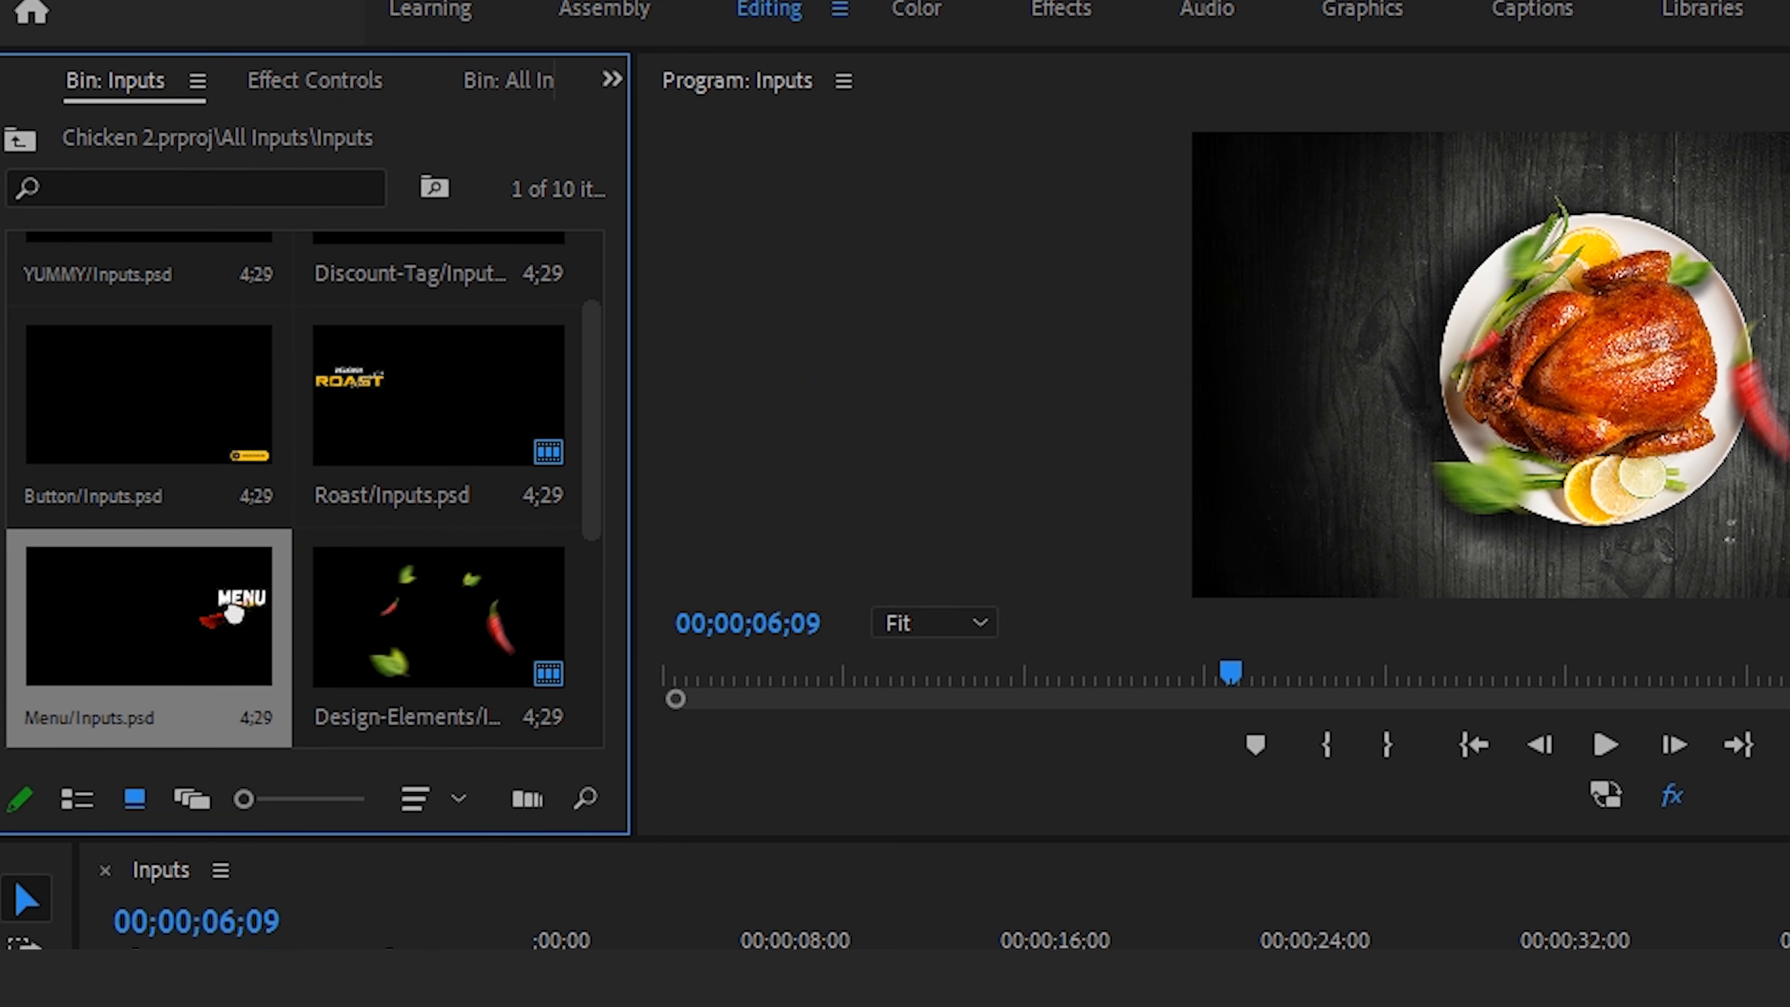
left_click_drag(263, 586, 371, 784)
scroll(507, 846, "up", 2)
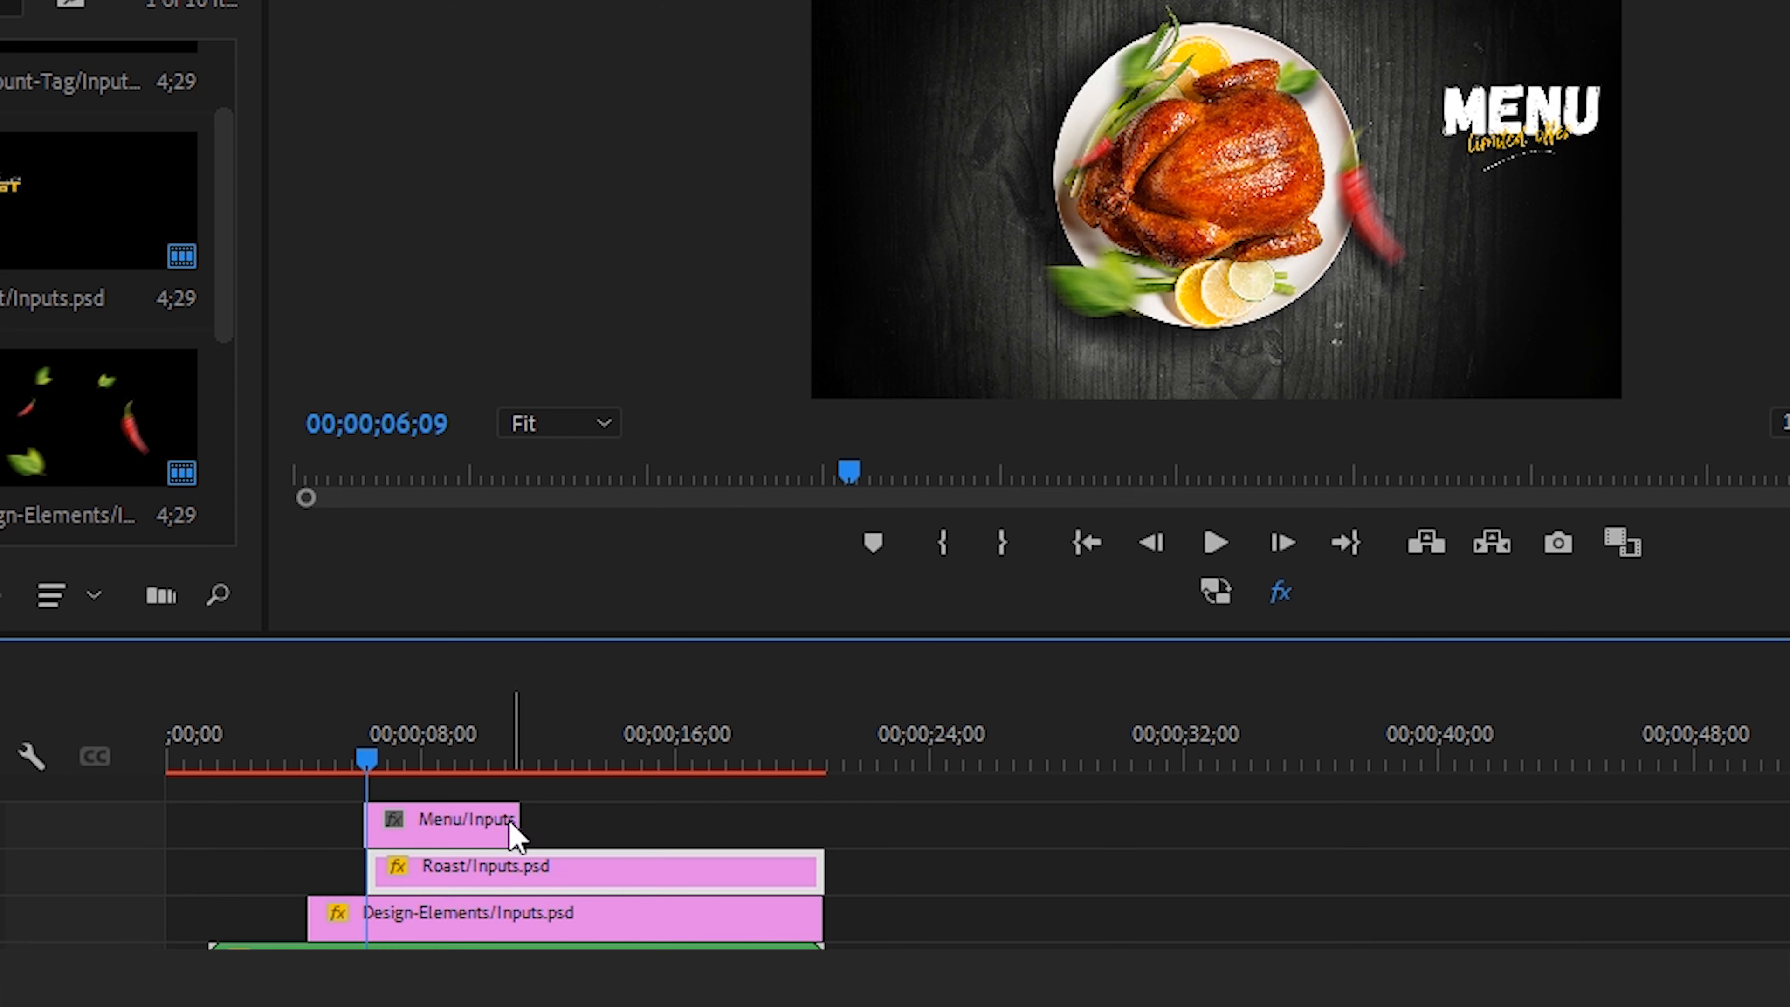
left_click_drag(515, 824, 867, 824)
- Trim the Menu clip's start and end to line up with the Roast clip
key("=")
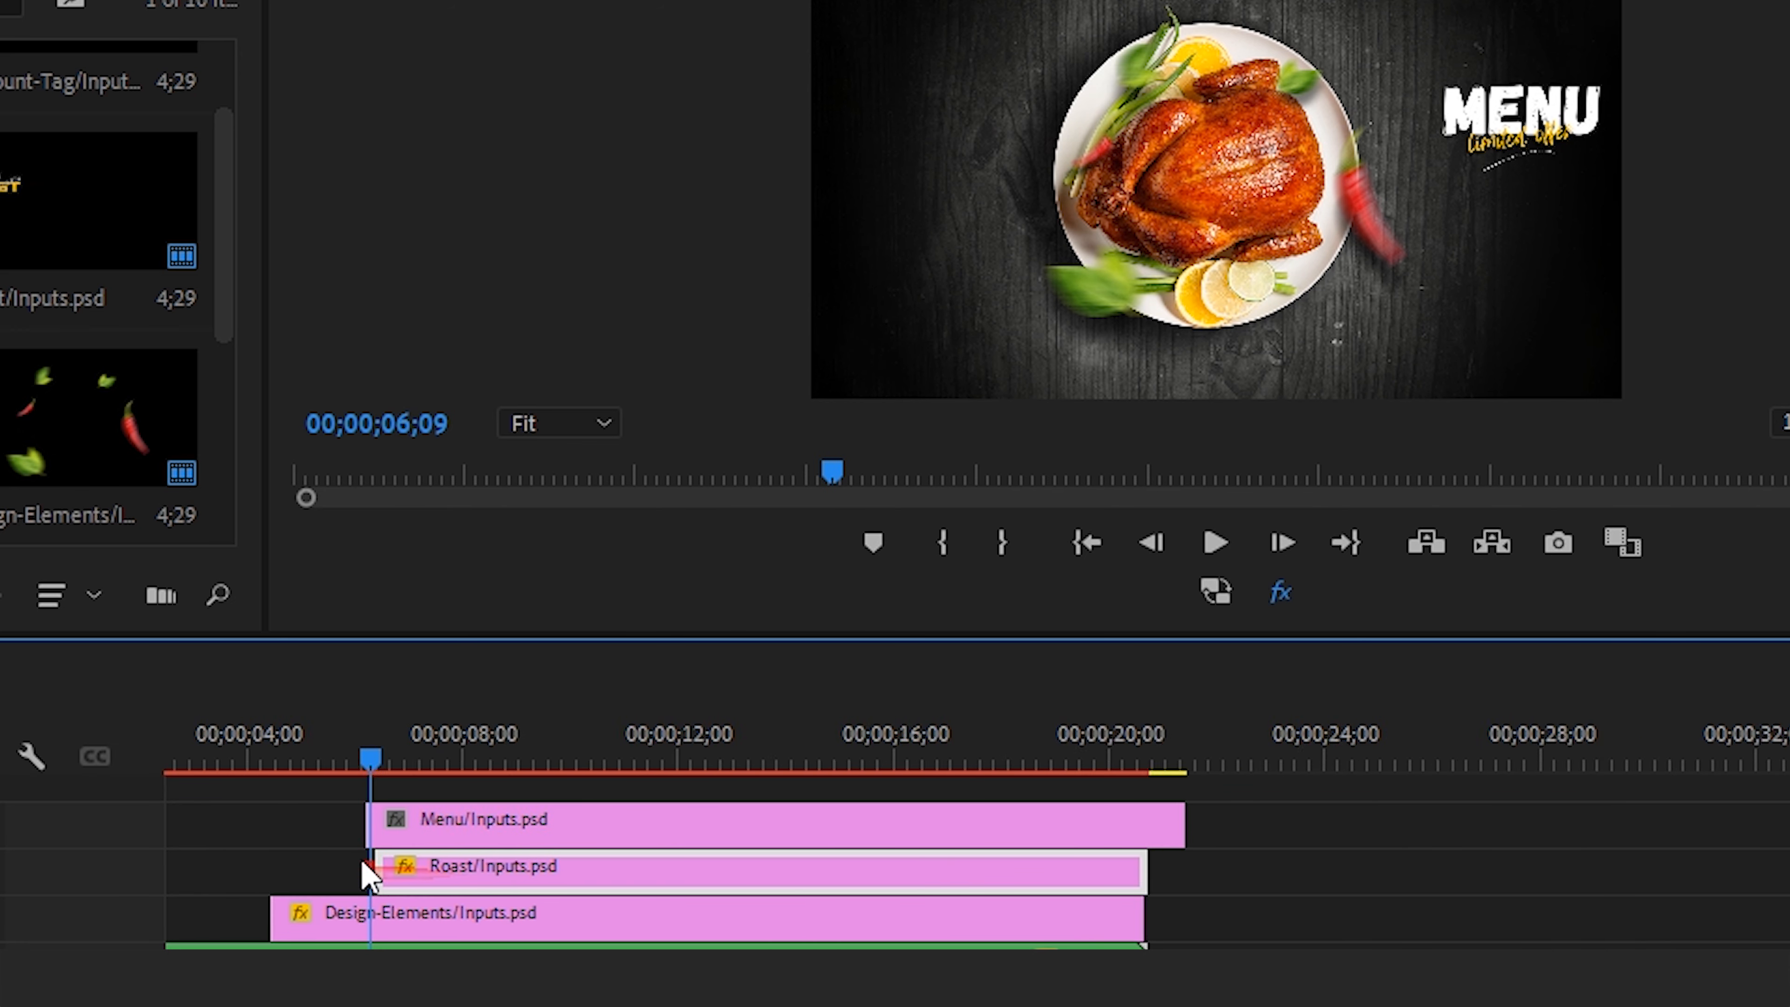
key("=")
left_click_drag(383, 828, 418, 832)
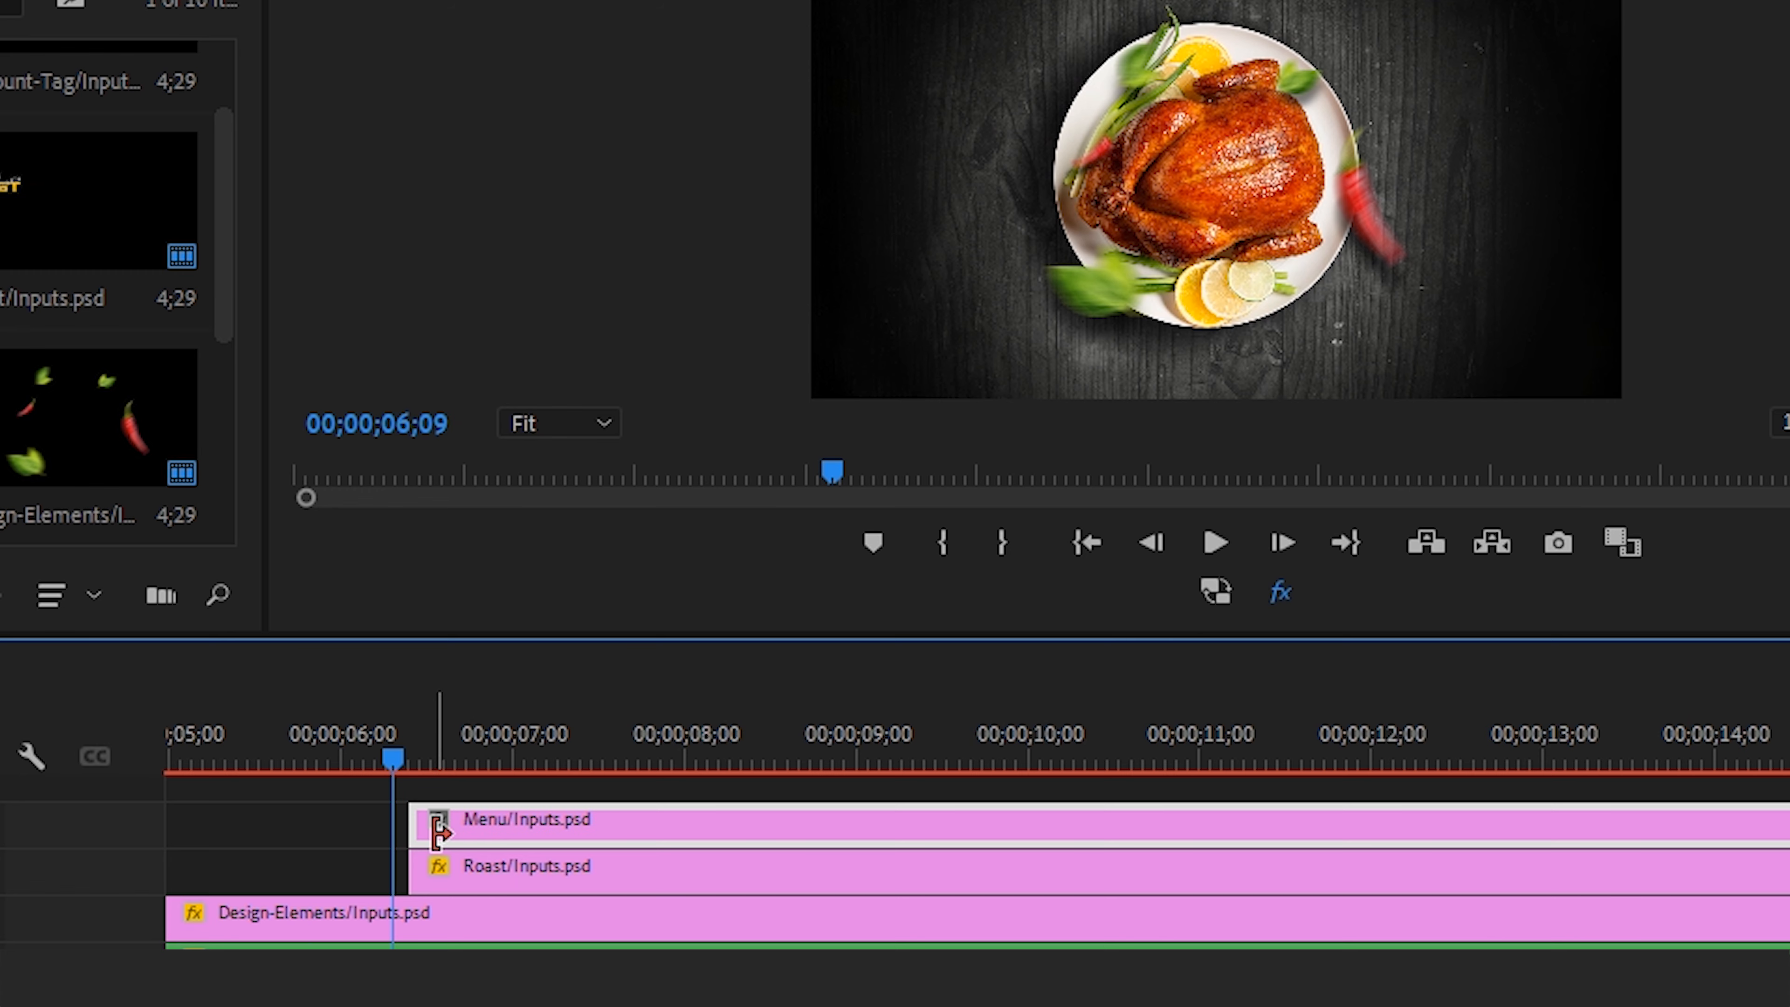
scroll(422, 839, "down", 5)
left_click_drag(421, 762, 995, 842)
scroll(1001, 856, "up", 6)
left_click(927, 863)
left_click_drag(1047, 831, 819, 840)
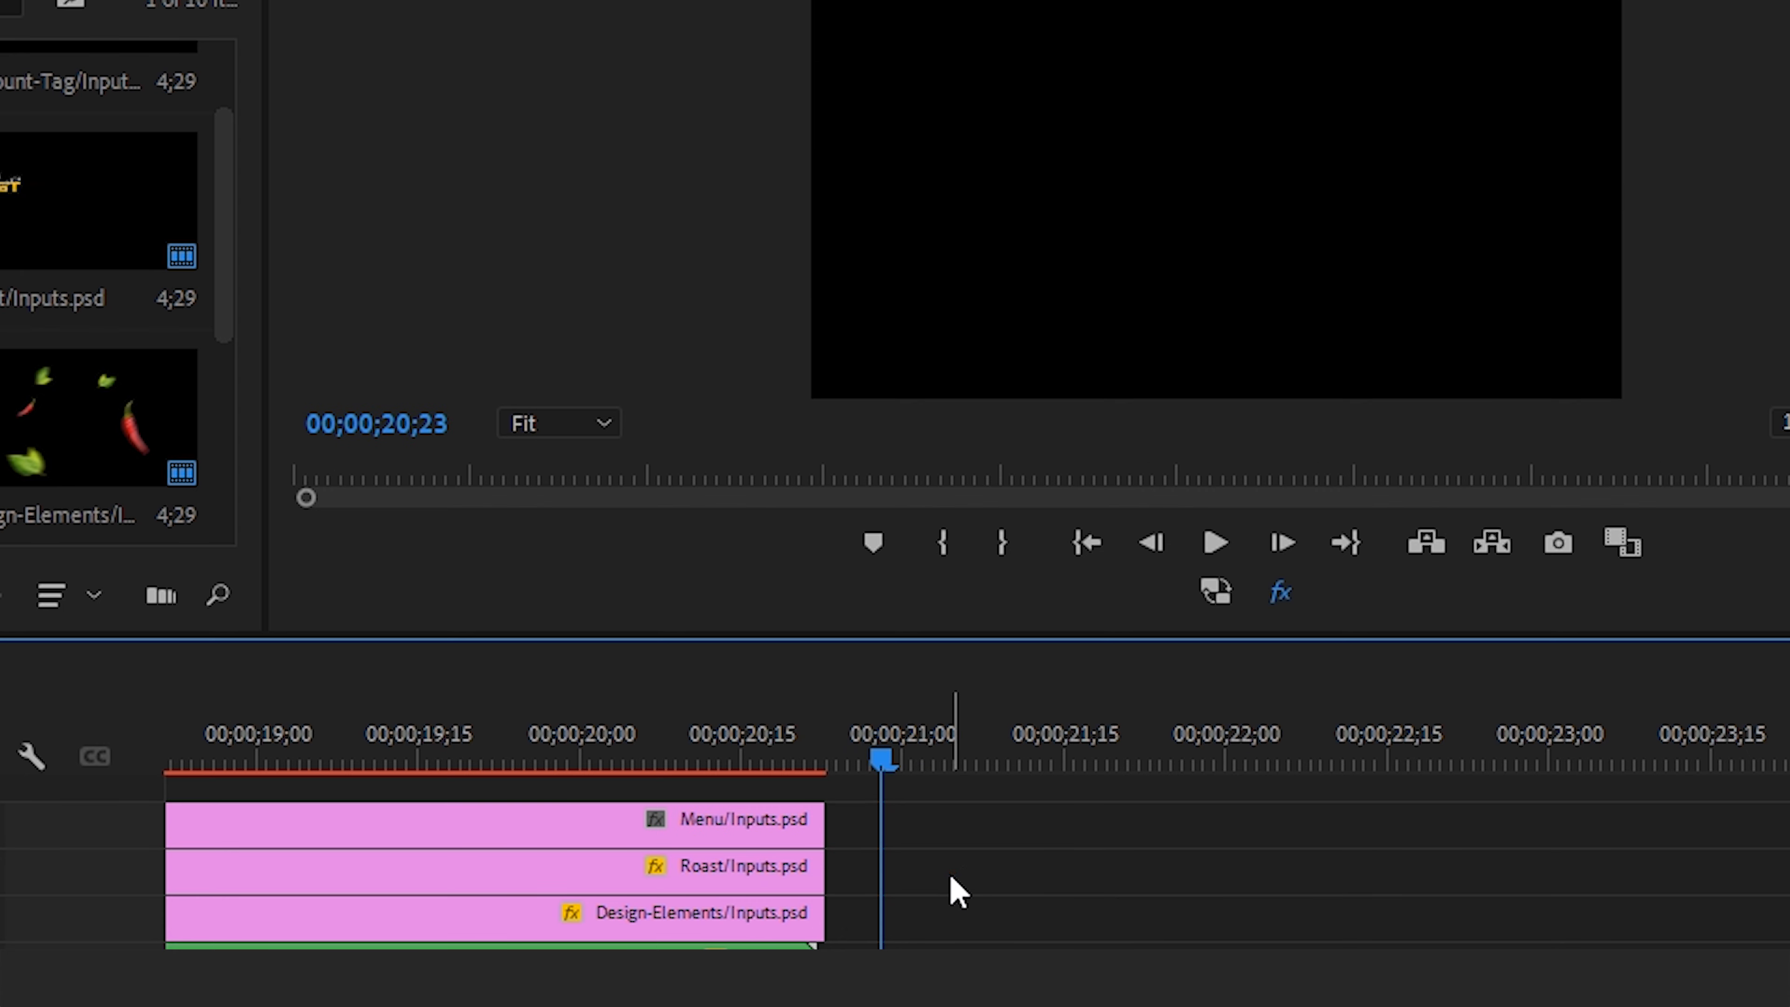
- Trim the ends of the Menu, Roast and Design-Elements clips together to the Chicken clip's end at 00;00;20;22
scroll(928, 870, "down", 2)
key("Up")
scroll(881, 874, "up", 1)
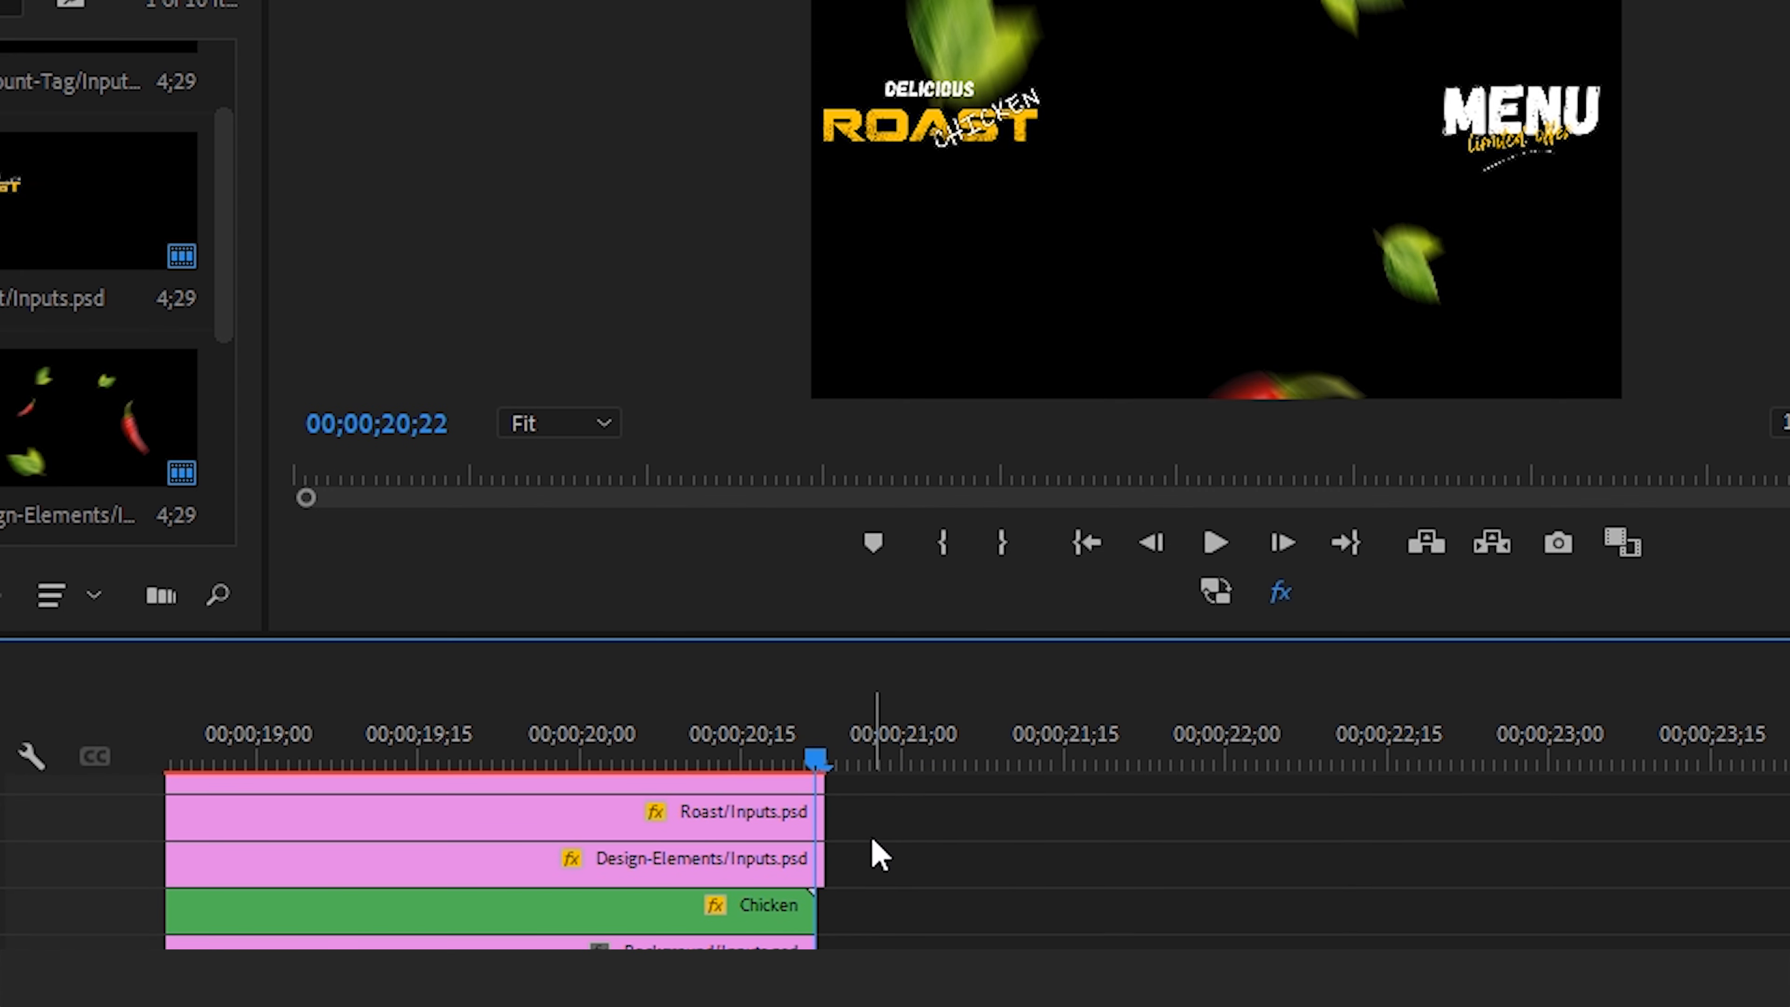
left_click(762, 812, "shift")
left_click(763, 863, "shift")
scroll(819, 879, "up", 3)
left_click_drag(870, 877, 821, 877)
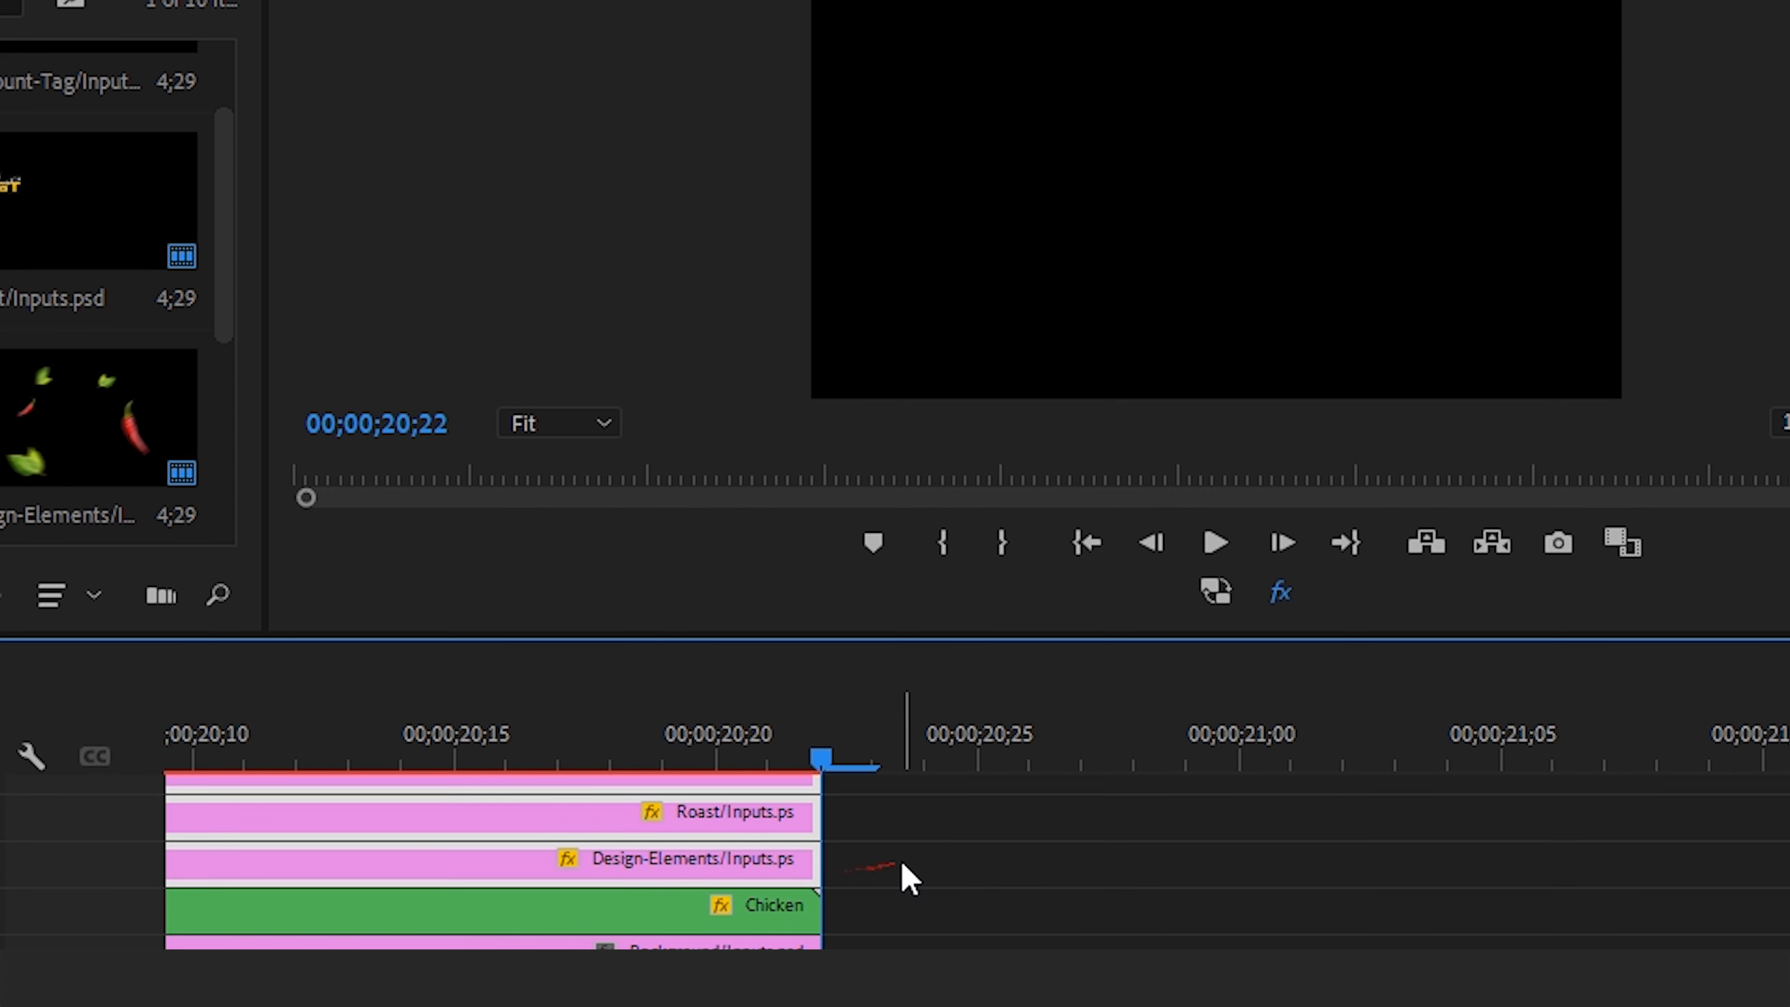
scroll(875, 872, "up", 1)
scroll(839, 769, "down", 3)
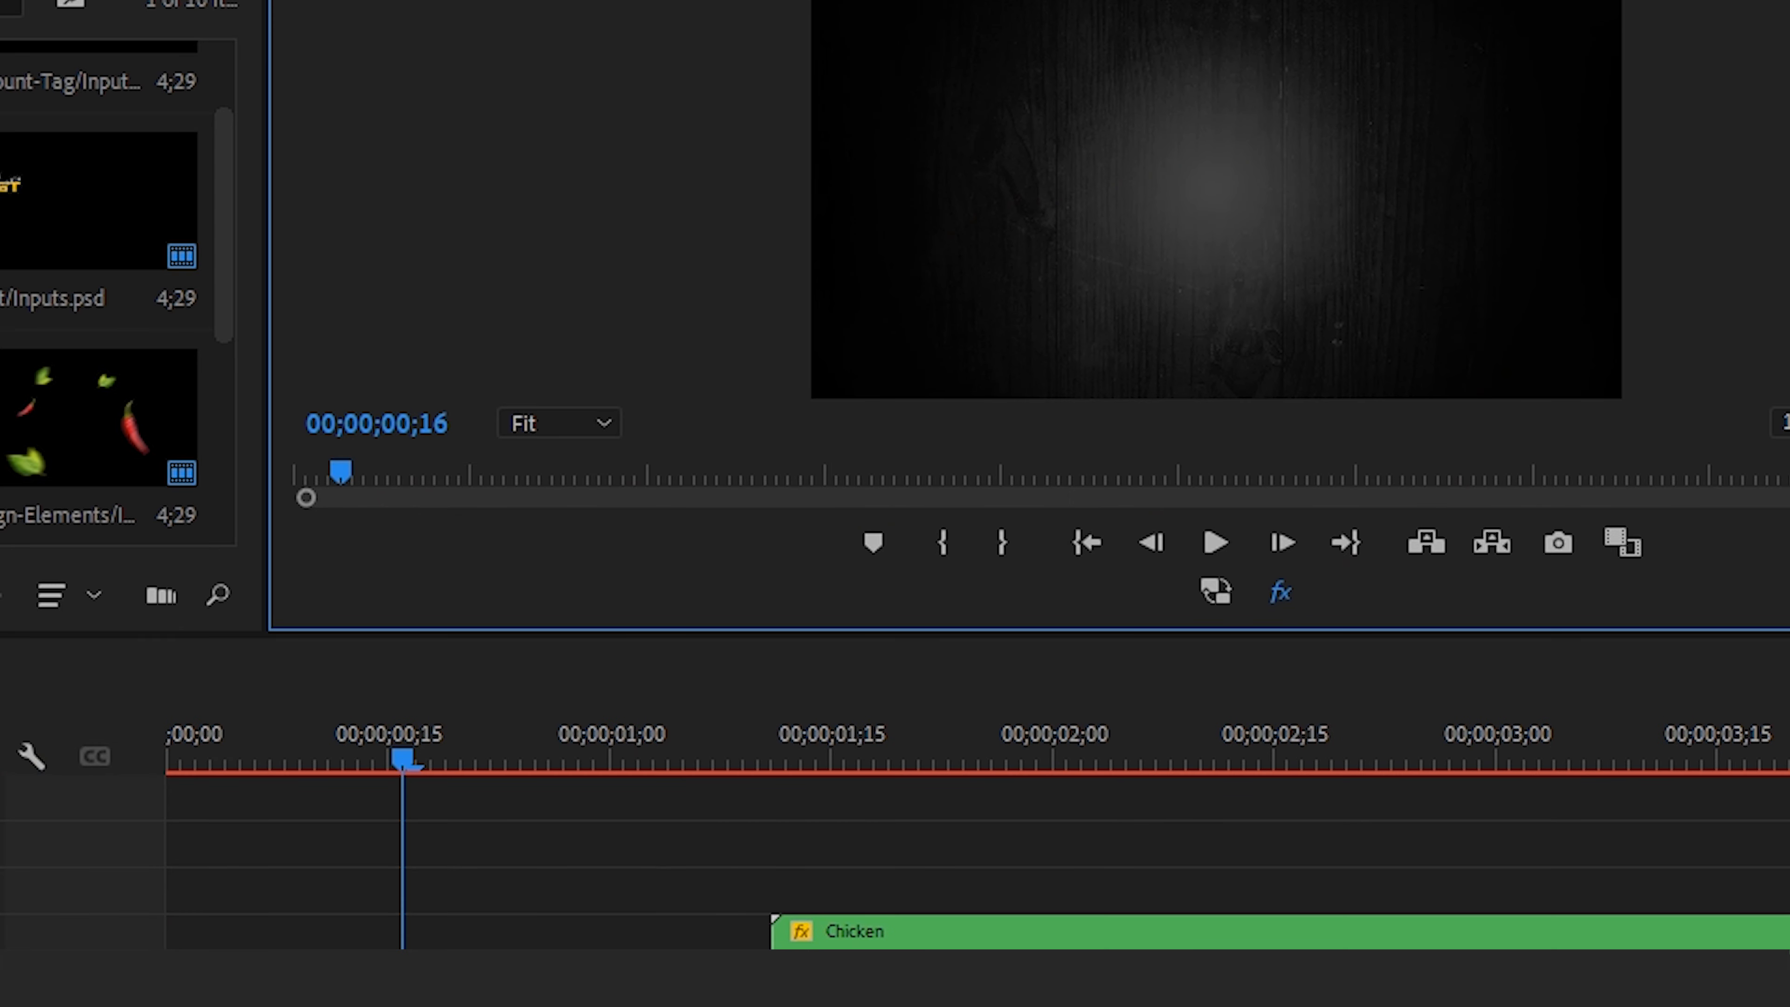
- Apply the Roast clip's Scale keyframes to the Menu clip and play back both titles from their start
key("backslash")
scroll(174, 747, "down", 1)
left_click_drag(178, 752, 351, 819)
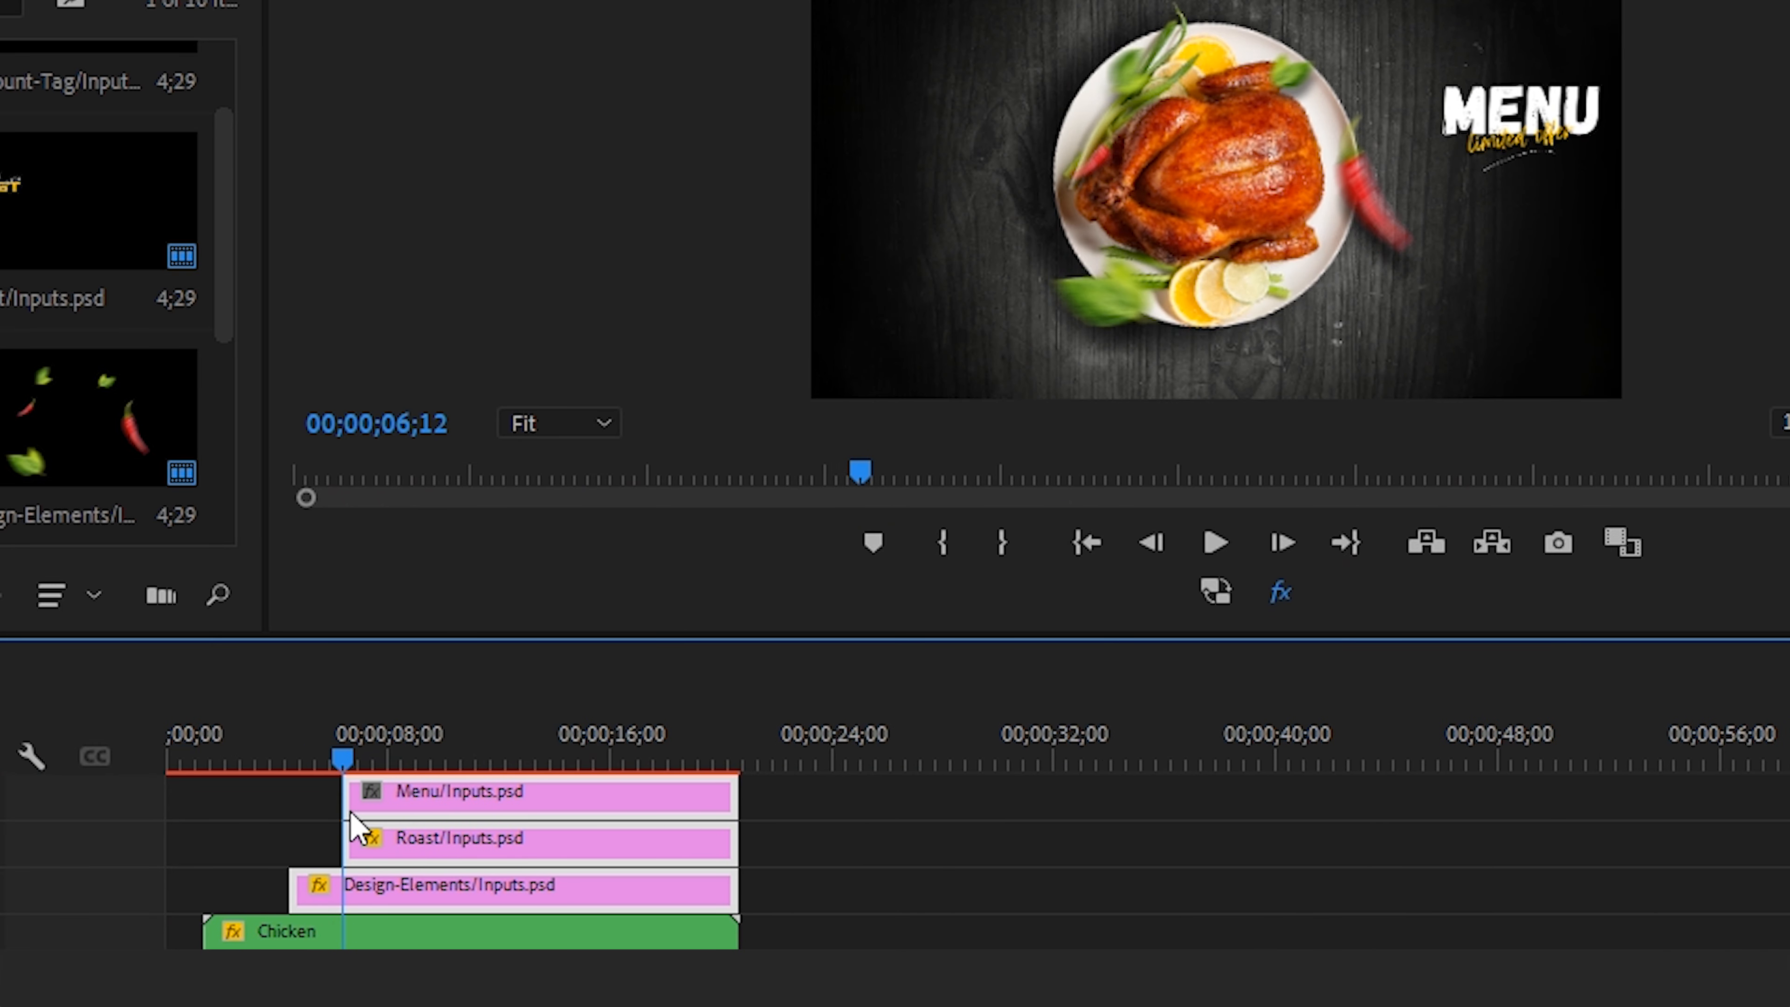
scroll(427, 819, "up", 1)
key("space")
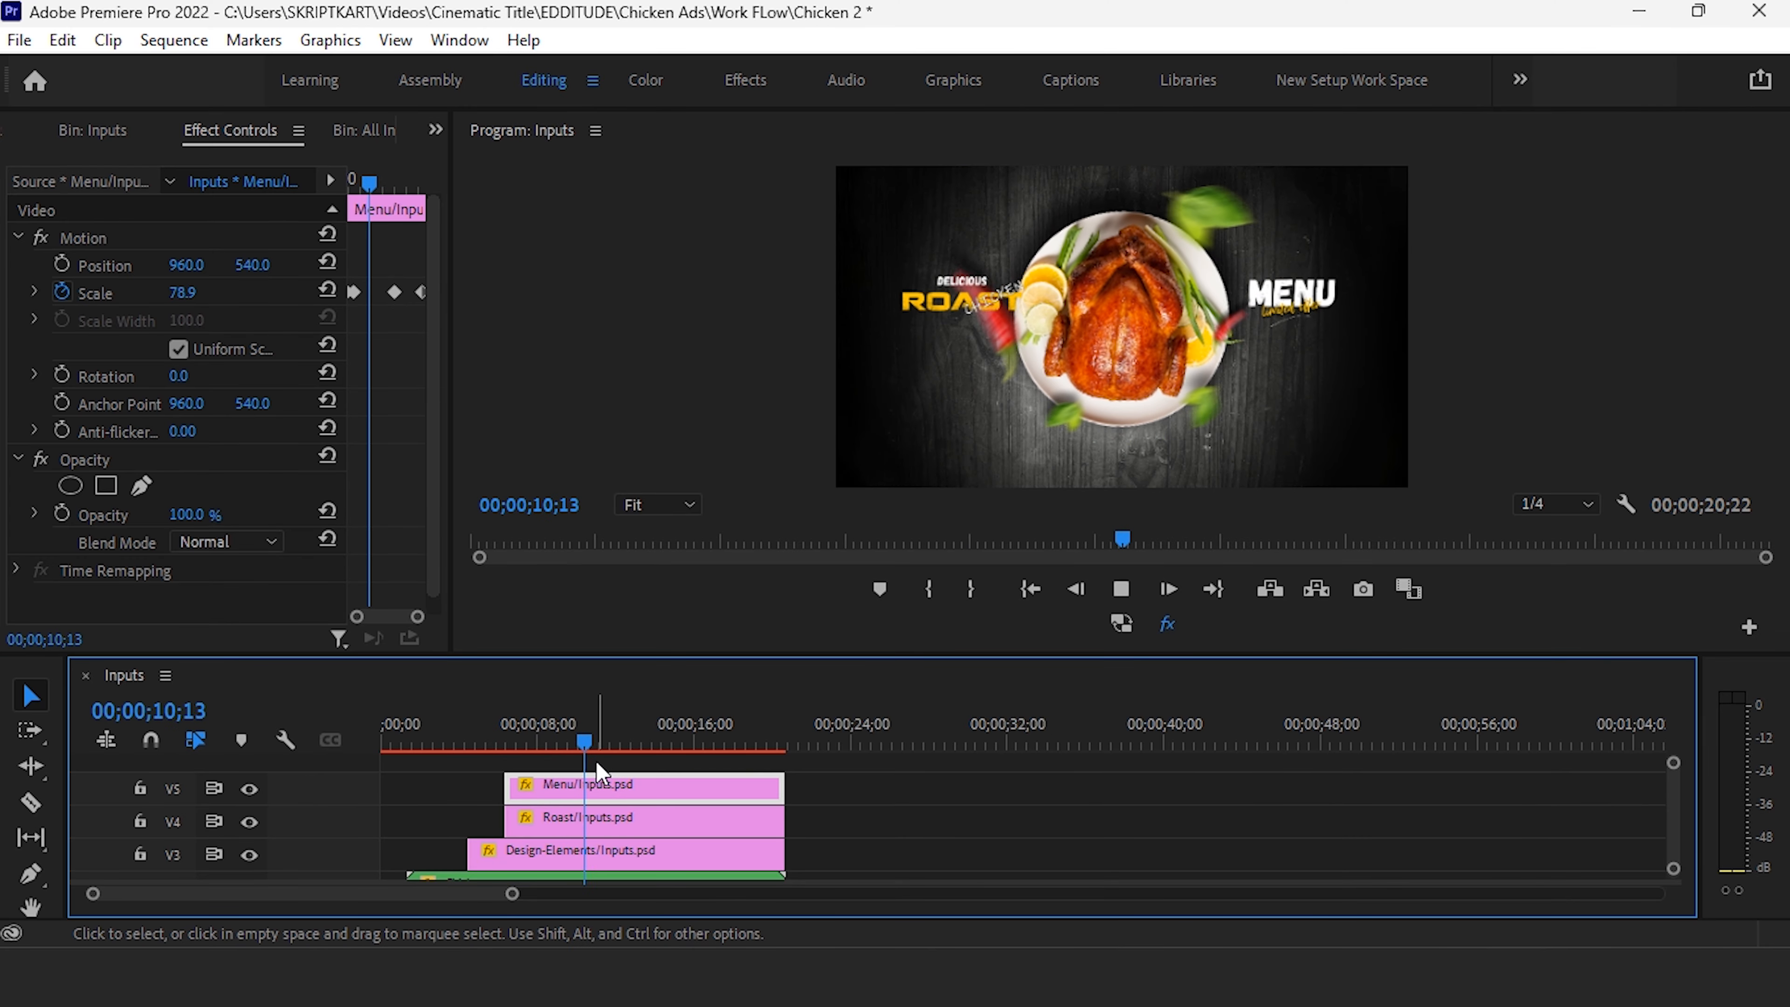
- Add YUMMY/Inputs.psd at 00;00;06;10 on the track above the Menu clip and extend it to the Menu clip's end
left_click_drag(605, 742, 504, 769)
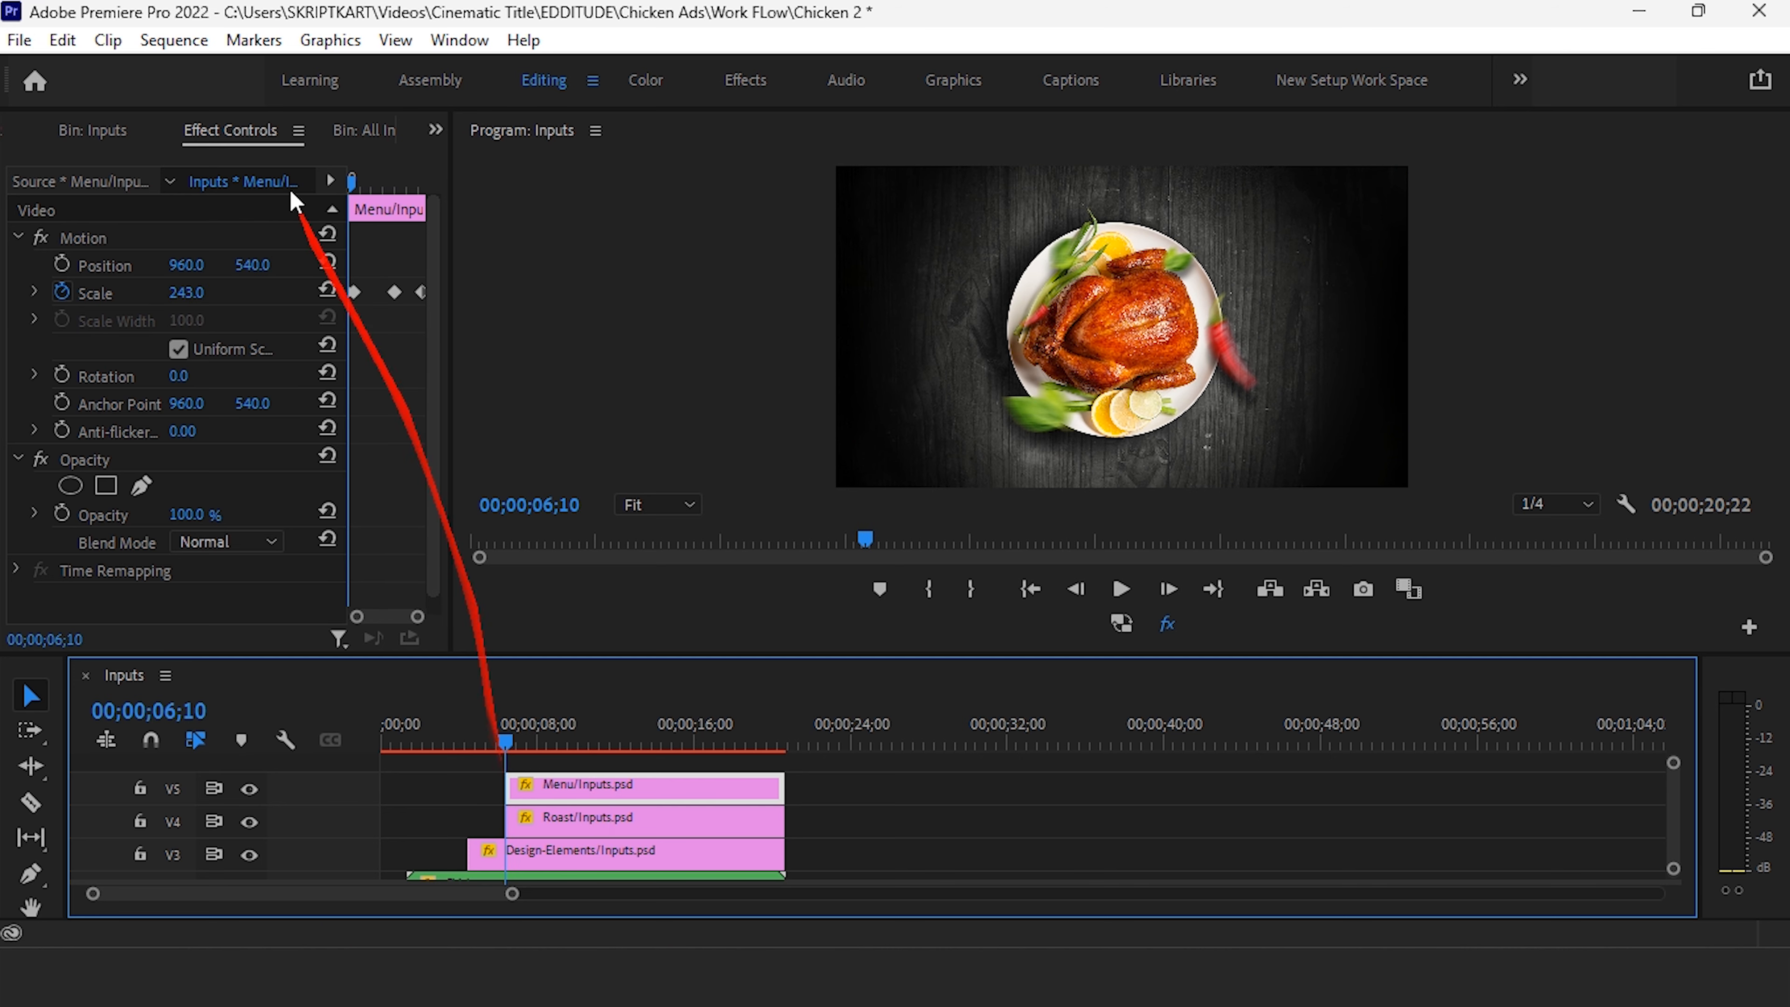
left_click(90, 128)
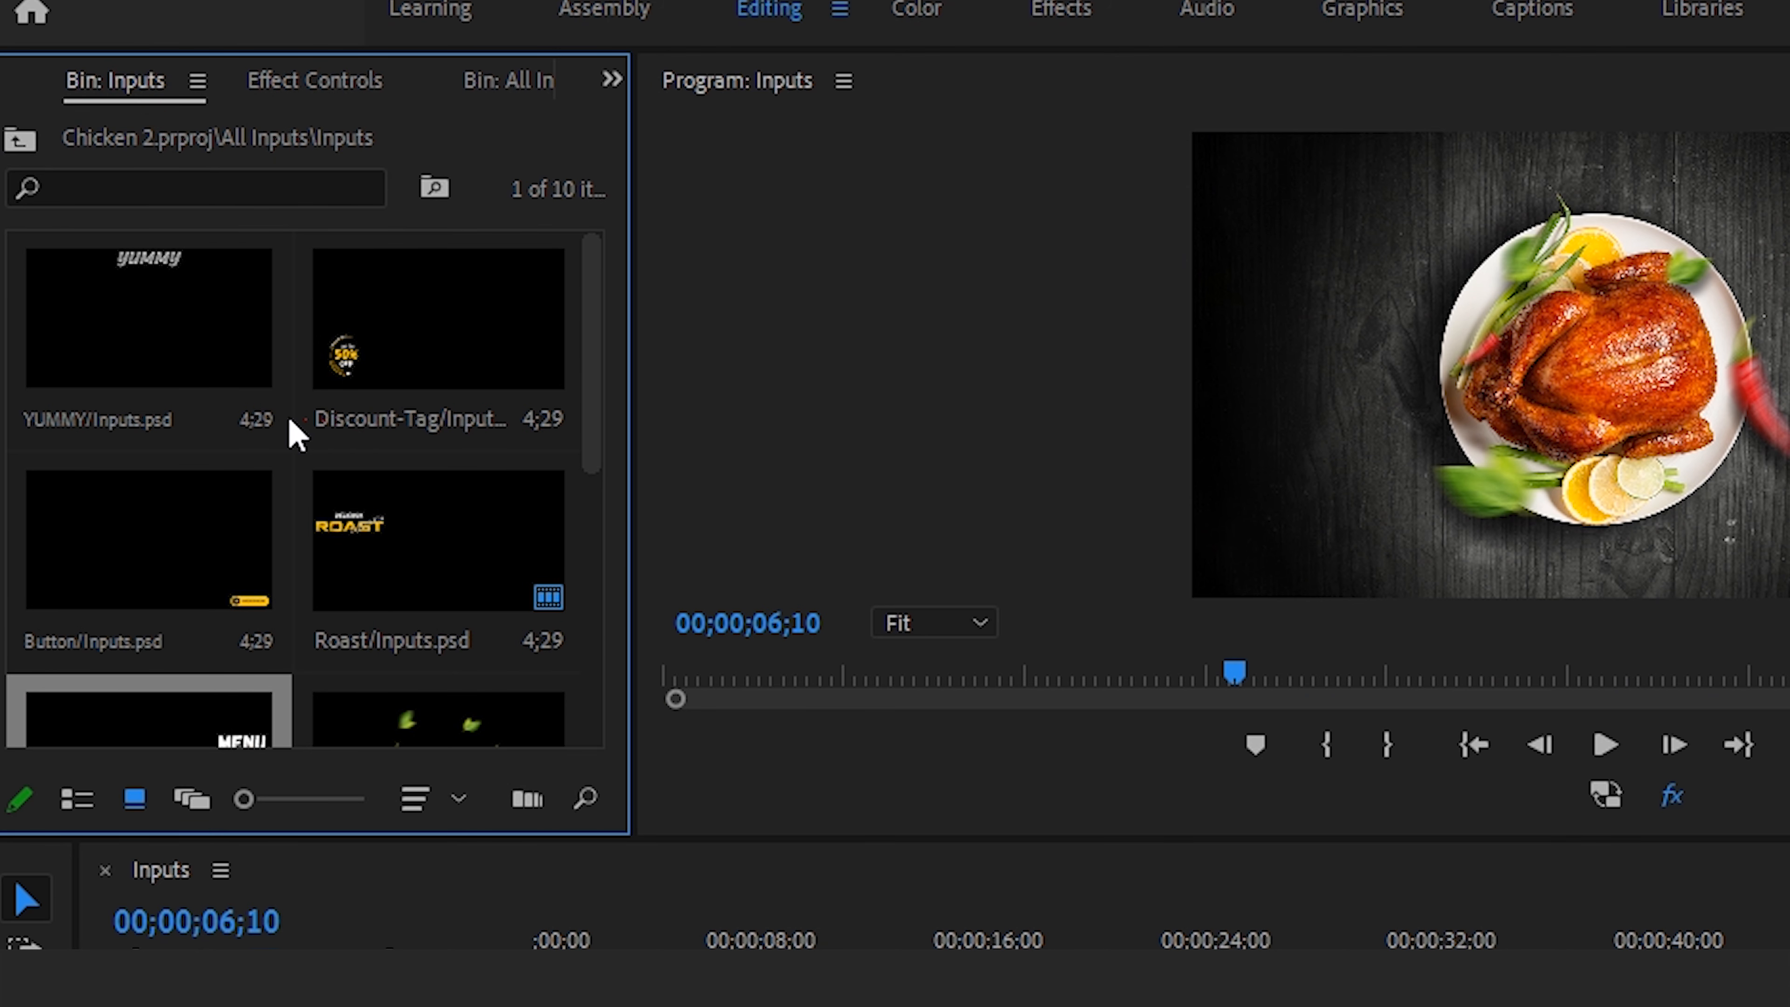
left_click_drag(225, 341, 346, 735)
scroll(449, 802, "up", 3)
left_click_drag(471, 762, 737, 762)
scroll(729, 769, "up", 6)
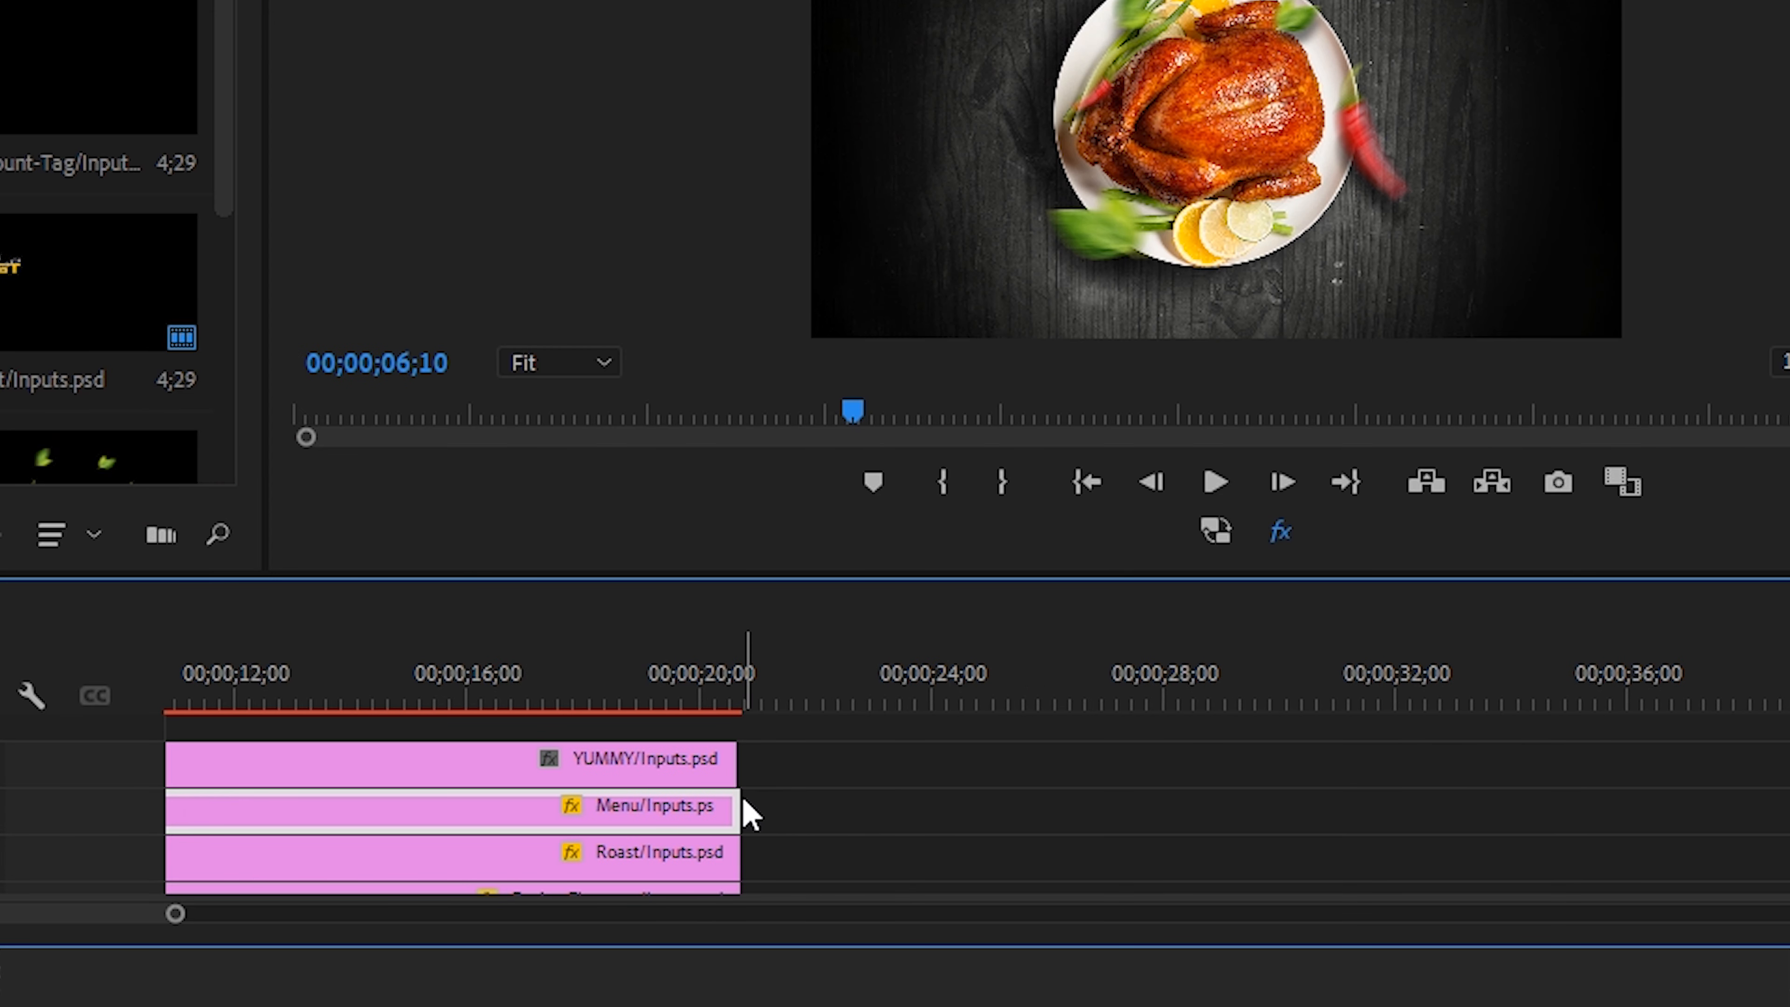
left_click_drag(732, 762, 738, 761)
- Apply the same Scale keyframes to the YUMMY clip and return the playhead to its start at 00;00;06;11
left_click(303, 414)
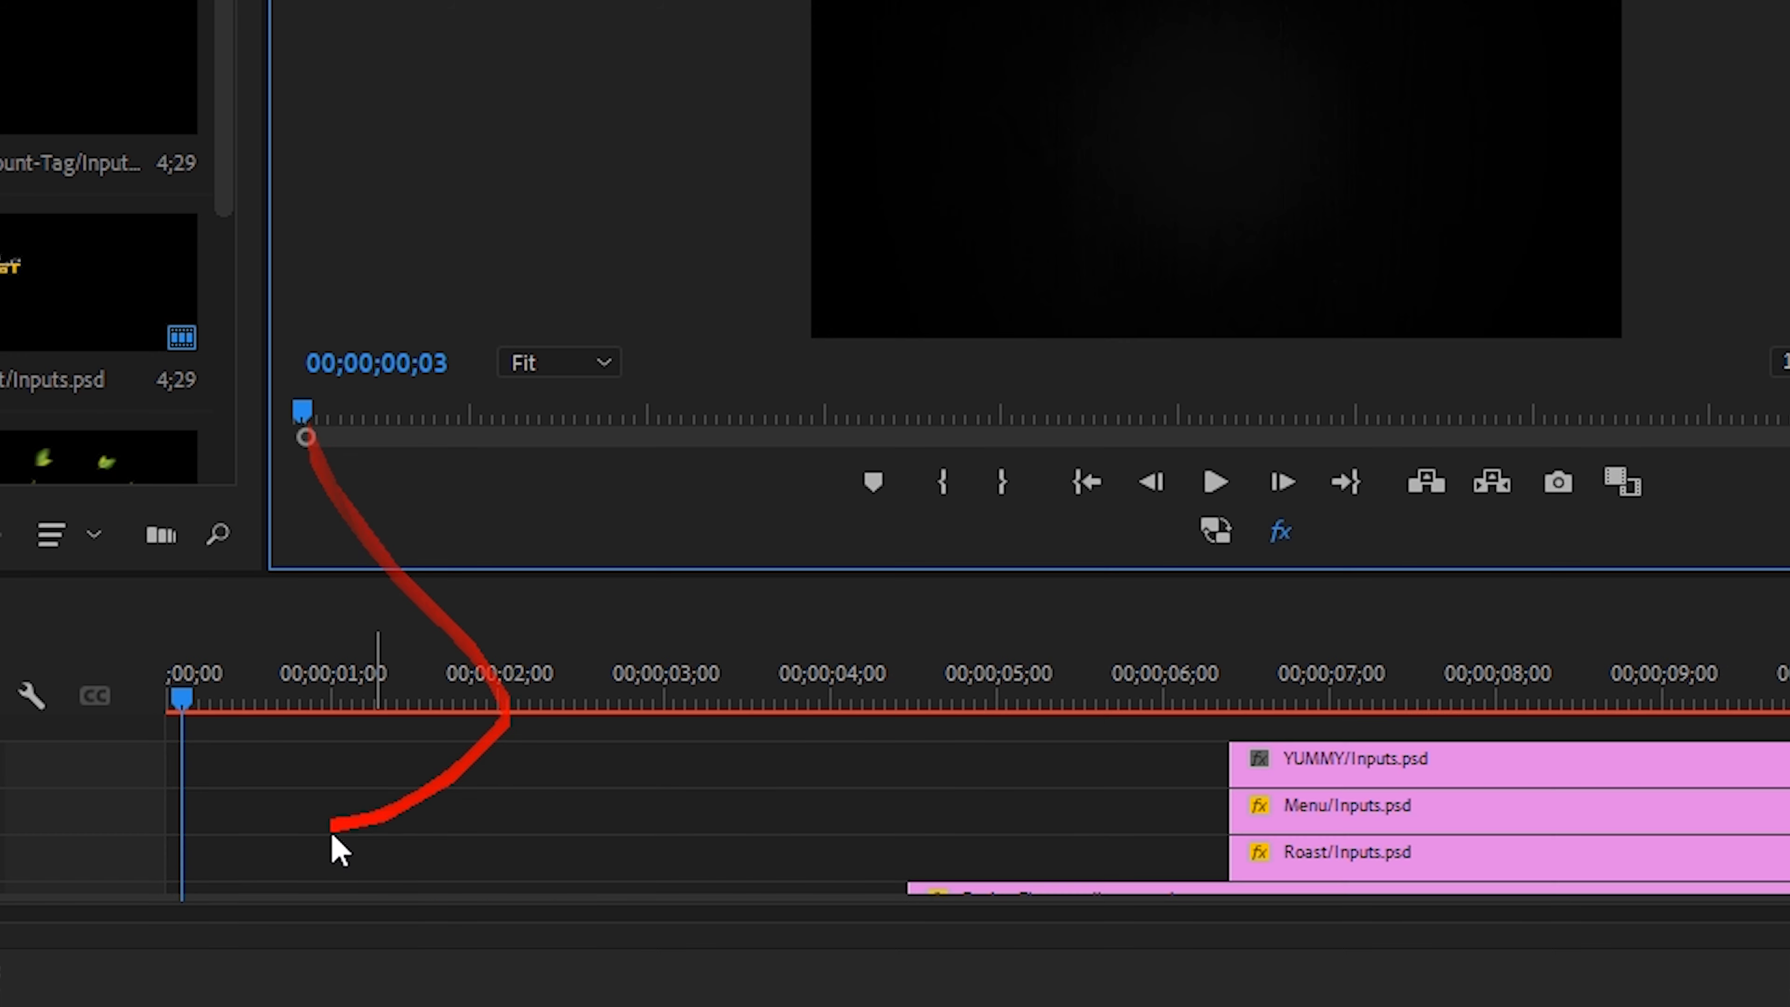
left_click_drag(5, 915, 326, 914)
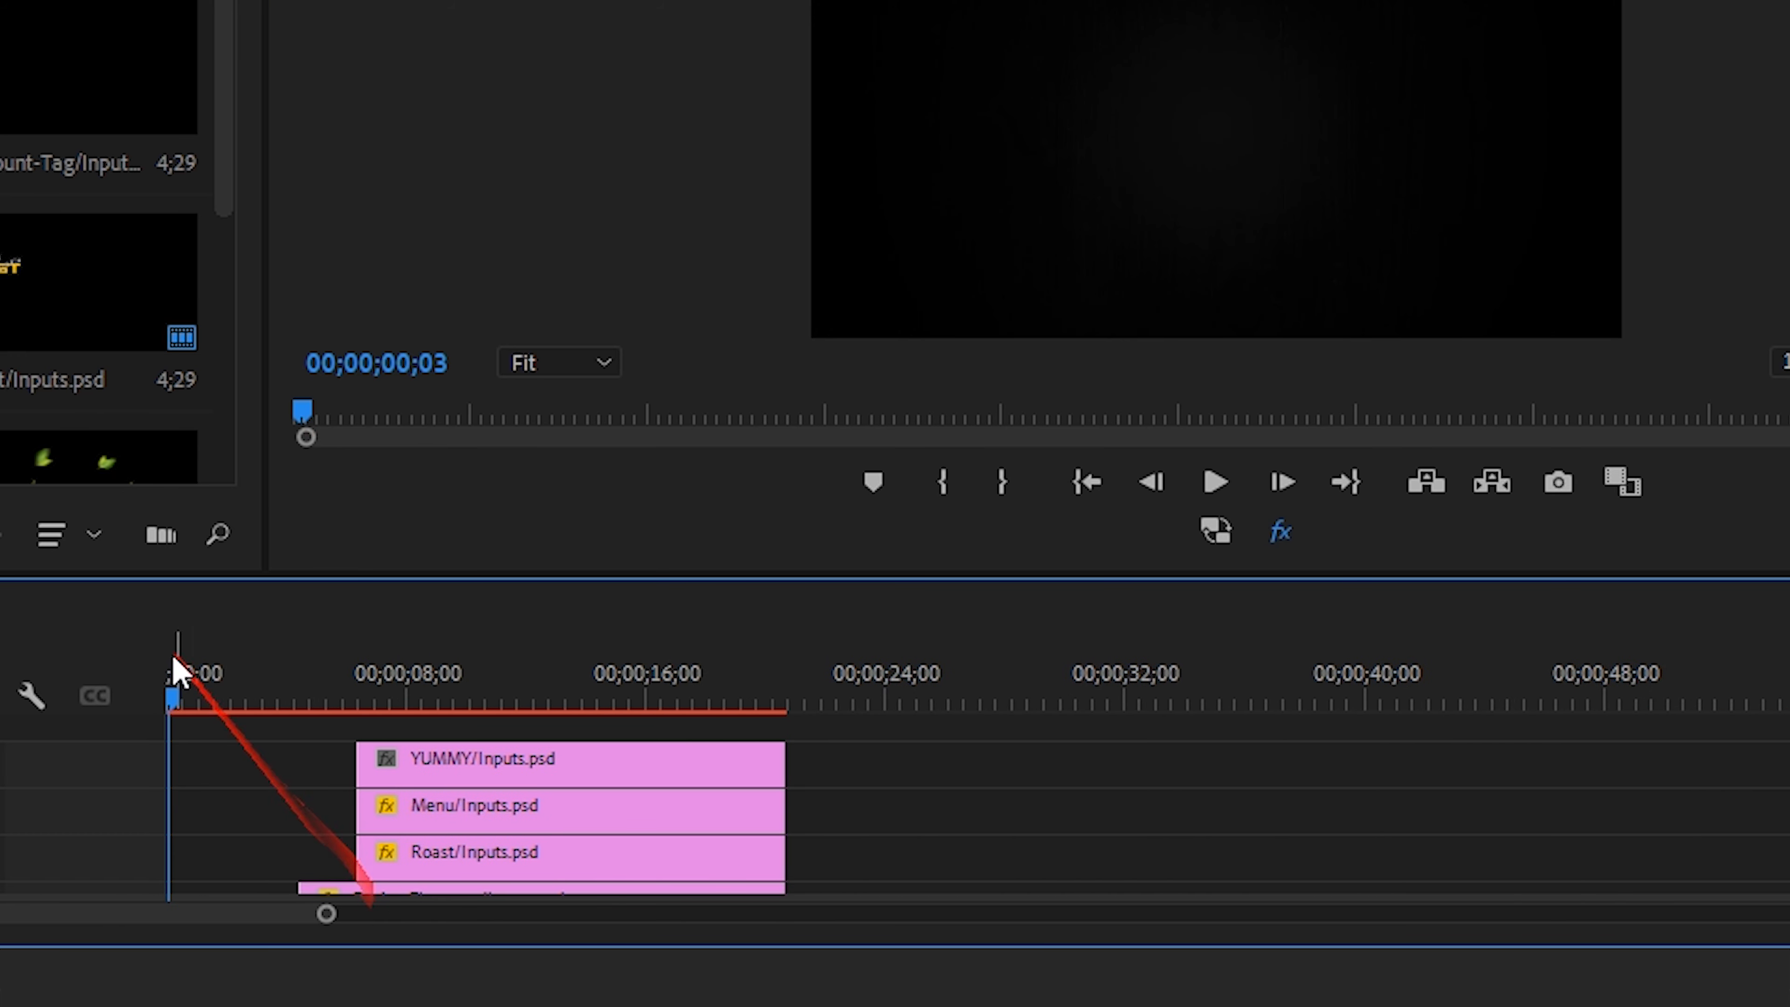
left_click(403, 700)
left_click(440, 747)
left_click_drag(404, 700, 359, 708)
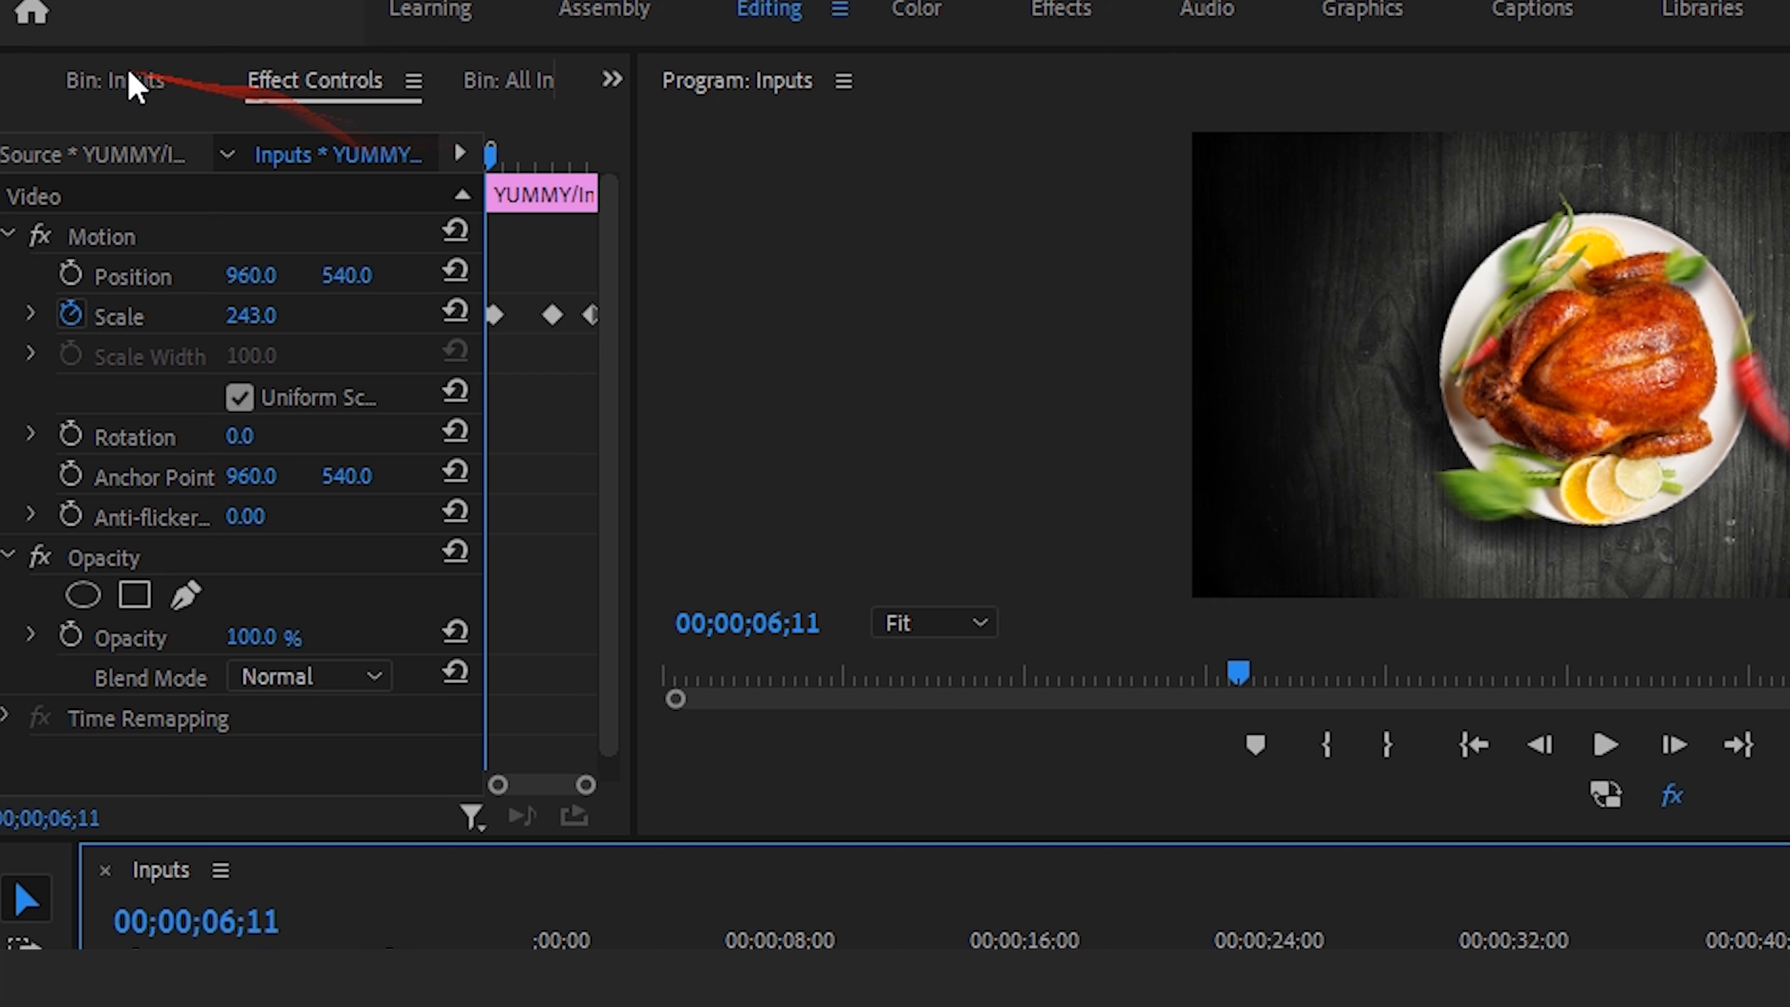
- Add Discount-Tag/Inputs.psd at 00;00;06;12 on the track above the YUMMY clip
left_click(130, 76)
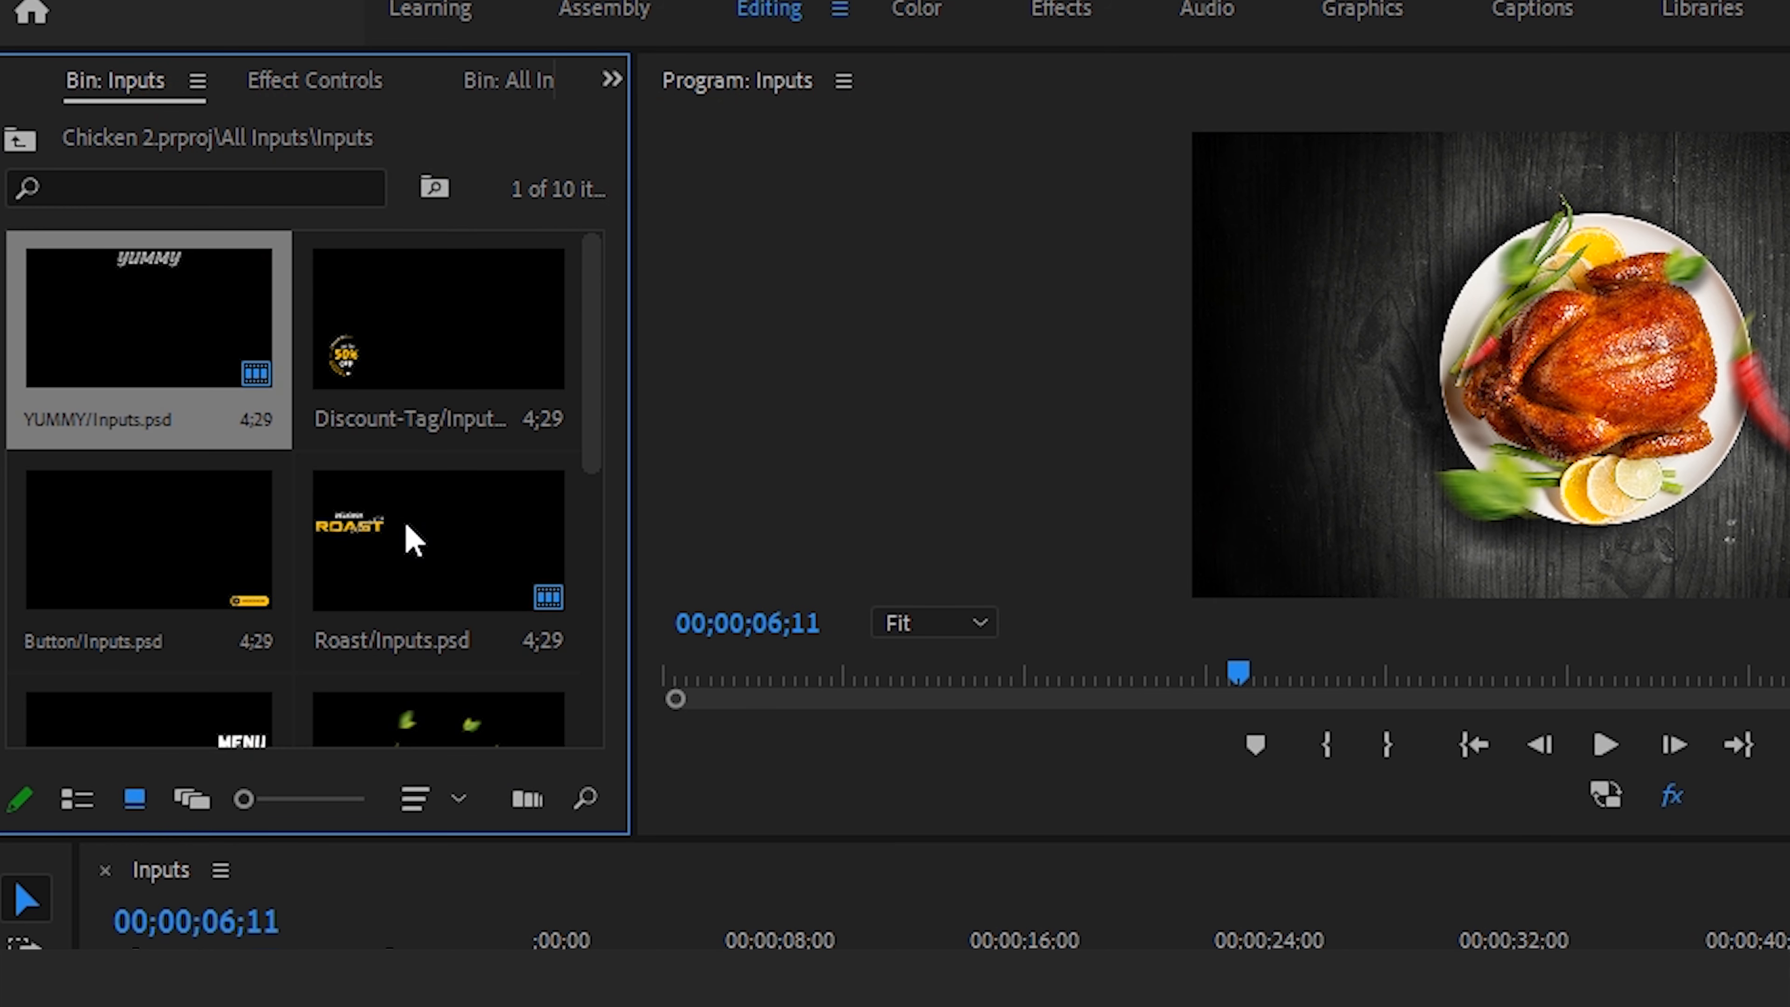
left_click_drag(408, 370, 770, 1006)
scroll(358, 816, "up", 5)
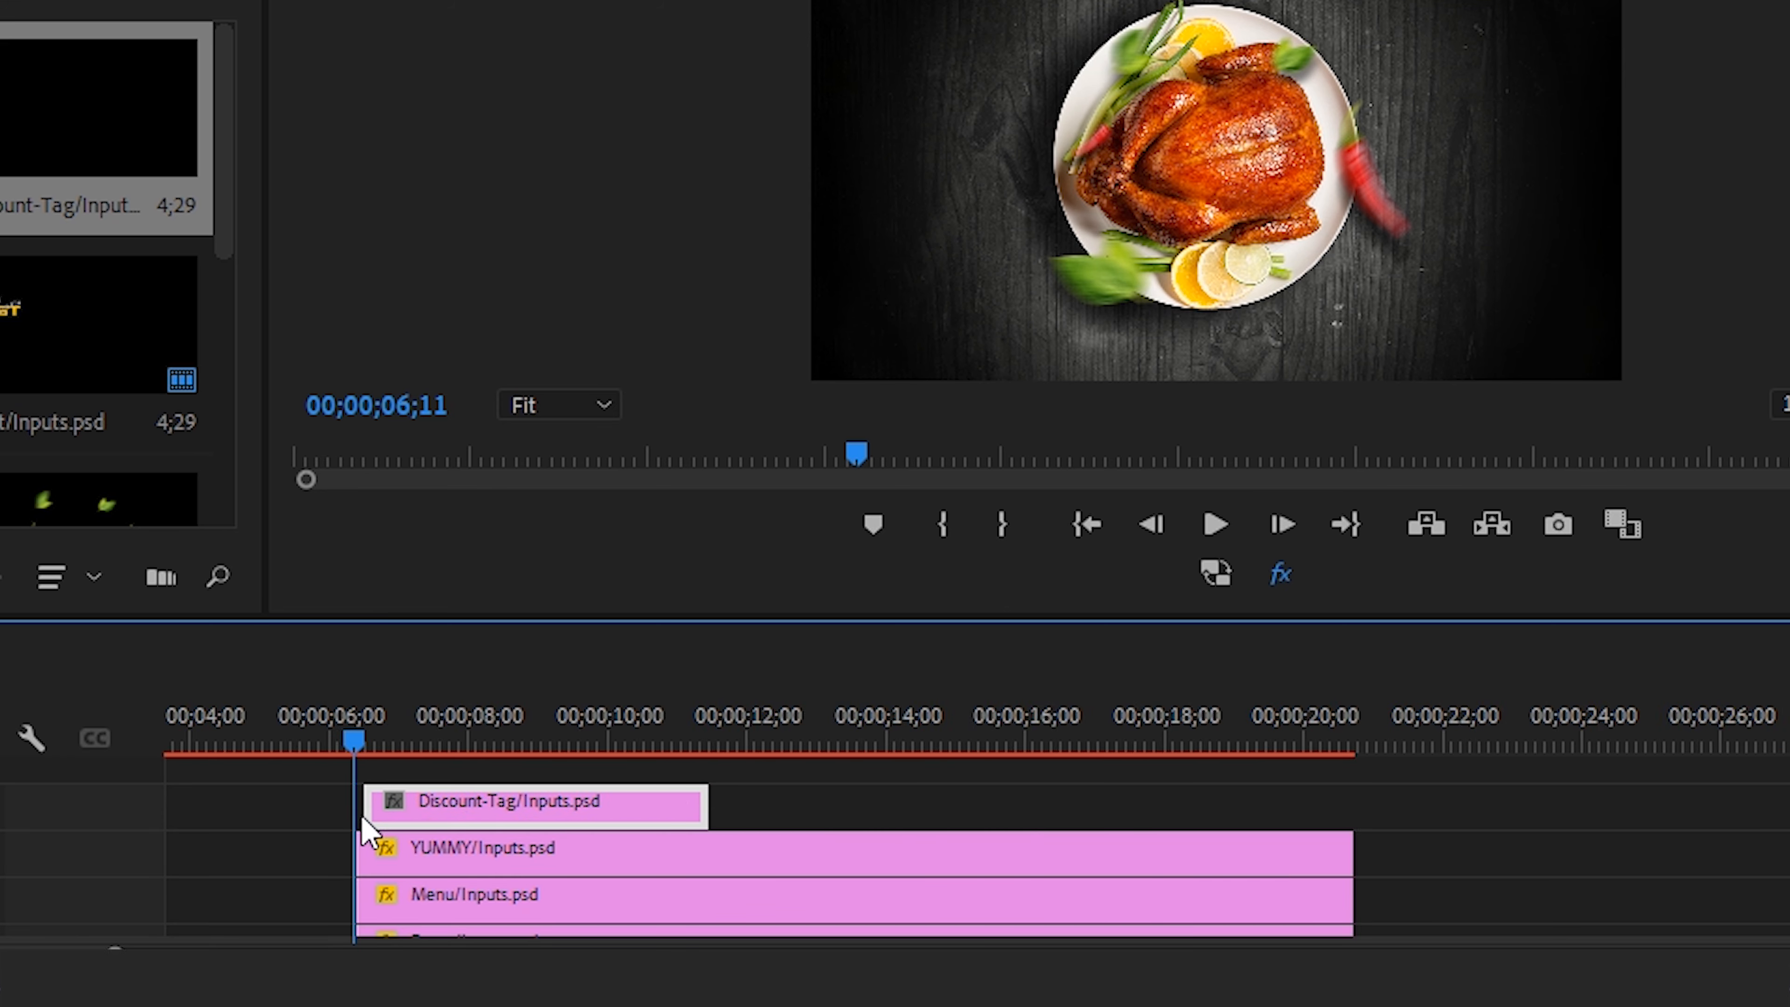
key("Right")
left_click_drag(505, 813, 492, 813)
- Extend the Discount-Tag clip to the YUMMY clip's end at 00;00;20;22
left_click_drag(998, 808, 1786, 811)
scroll(1720, 819, "down", 5)
scroll(764, 827, "up", 3)
double_click(696, 804)
left_click_drag(690, 802, 958, 810)
left_click_drag(719, 751, 961, 750)
scroll(969, 783, "up", 5)
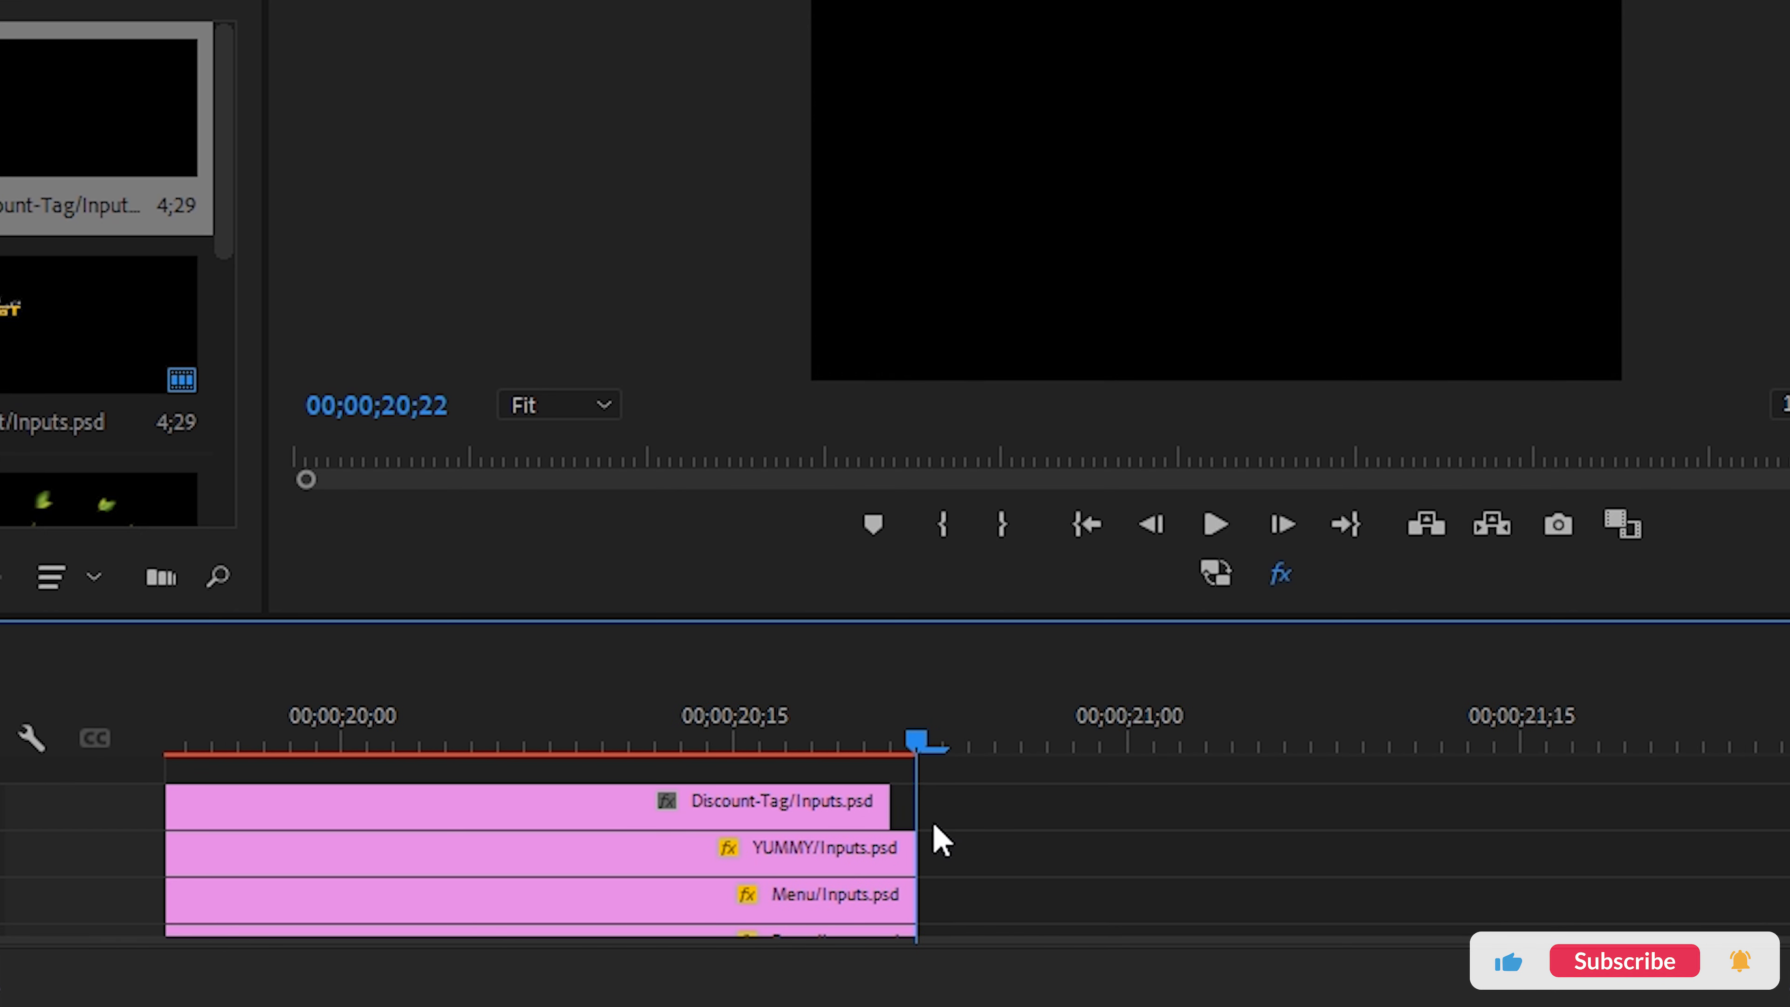
left_click_drag(889, 806, 913, 807)
- Keyframe the Discount-Tag clip's horizontal Position at its start, 00;00;06;12, with a value of 595 so the tag sits outside the frame
left_click(300, 456)
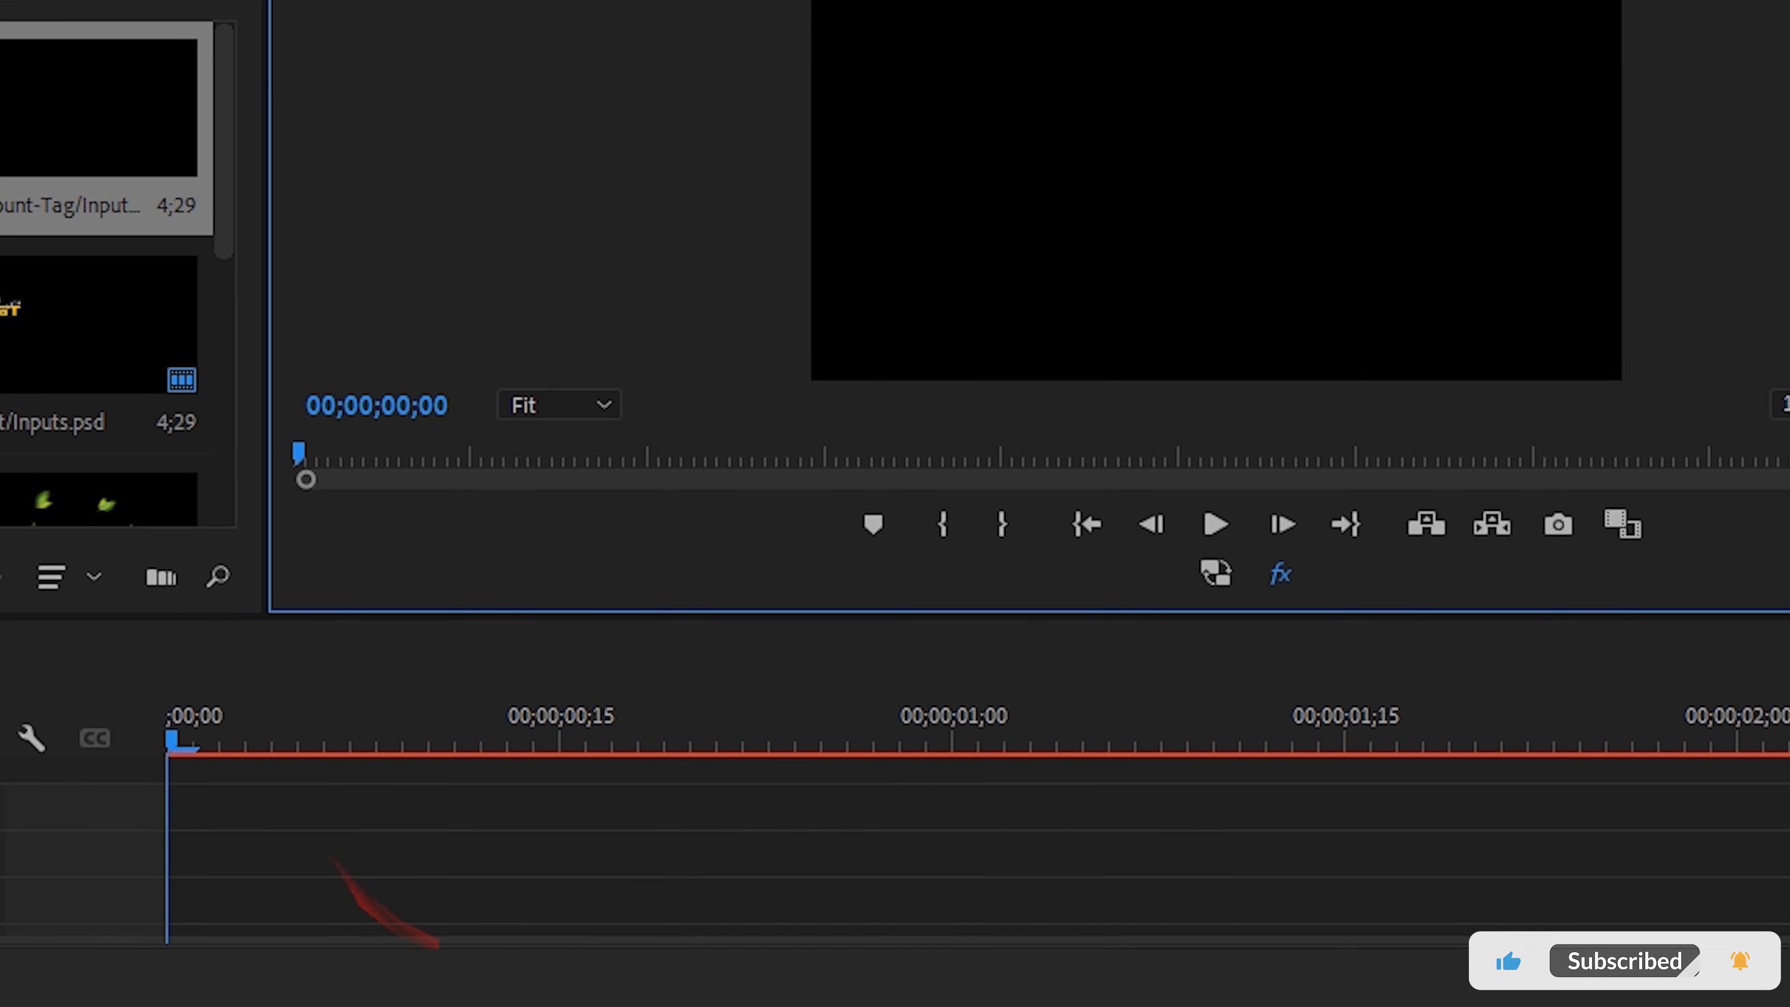
left_click_drag(7, 952, 392, 951)
left_click_drag(236, 749, 337, 774)
left_click(371, 807)
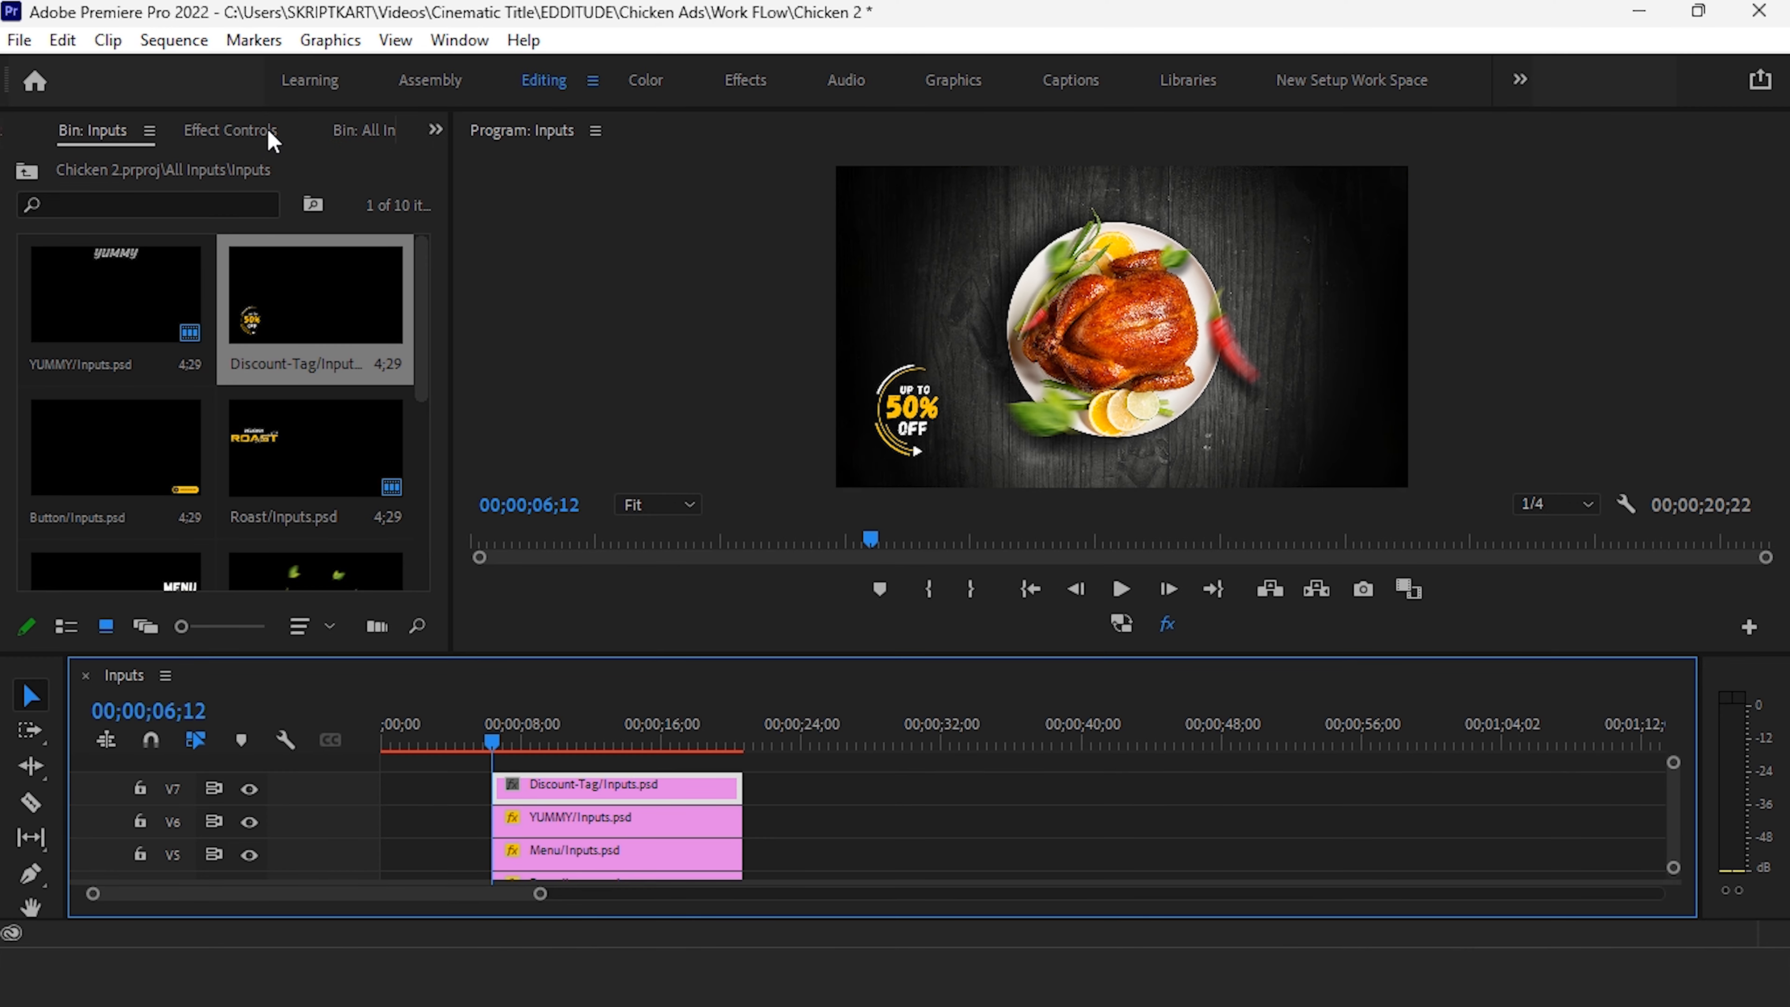
left_click(261, 128)
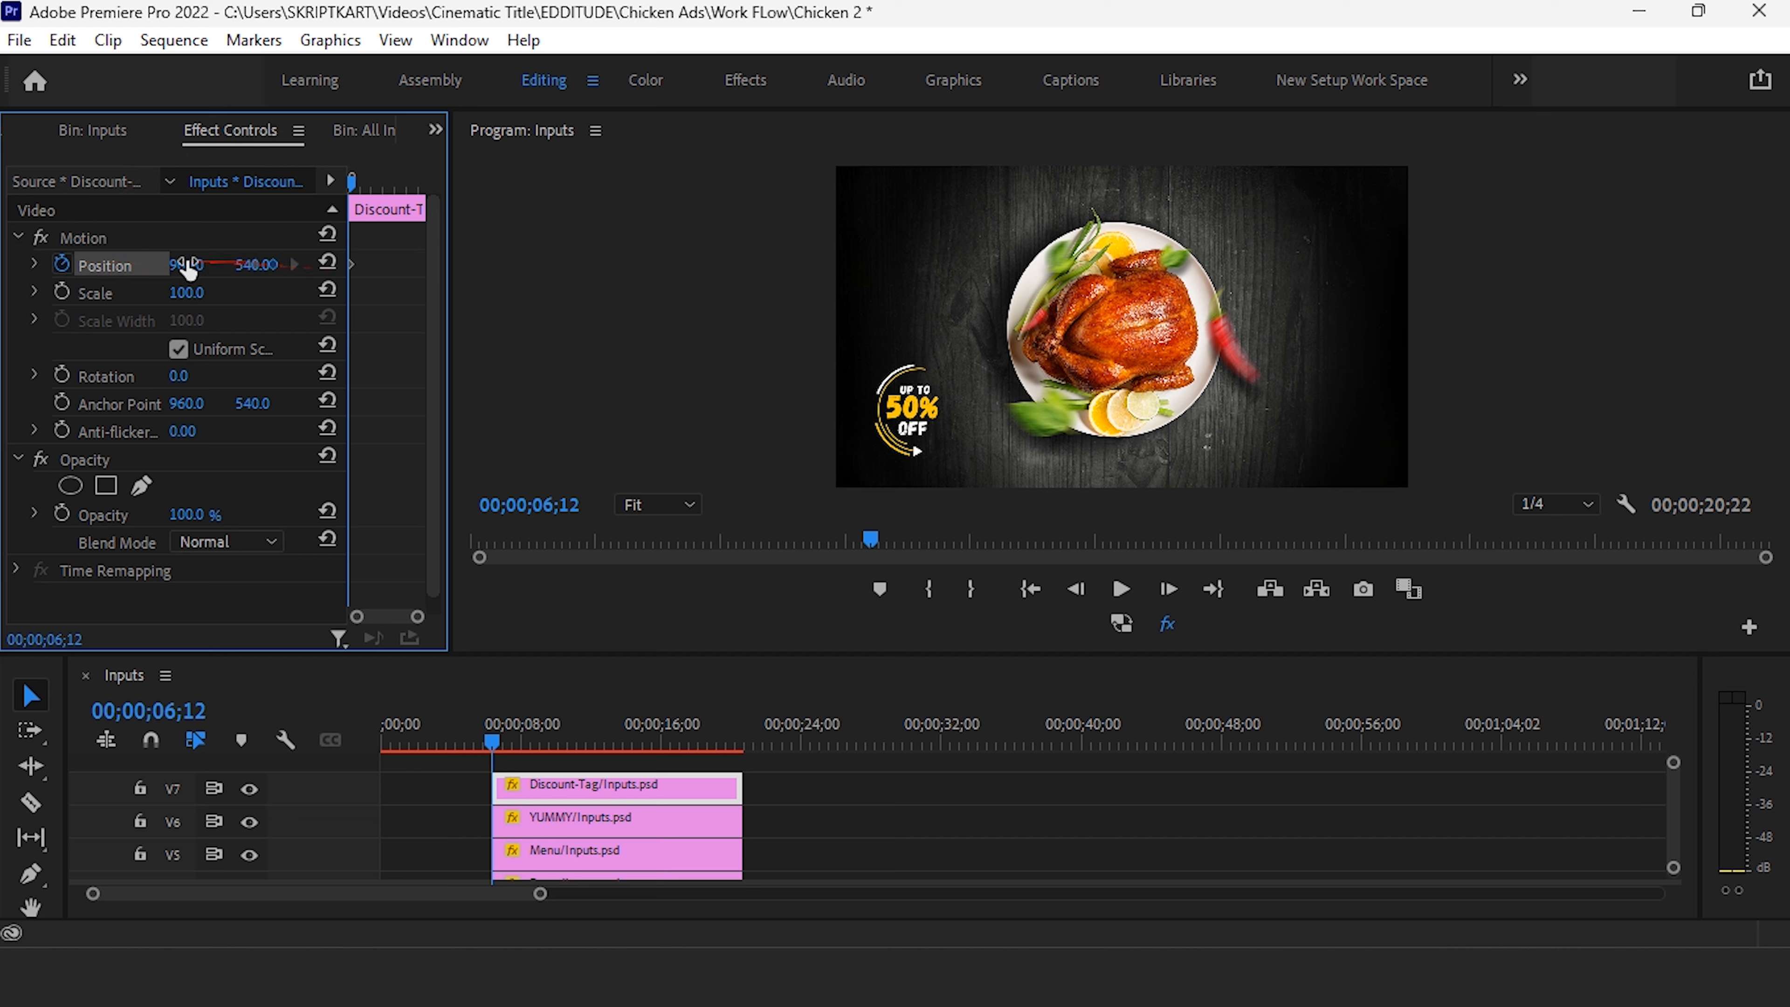
left_click_drag(186, 265, 14, 272)
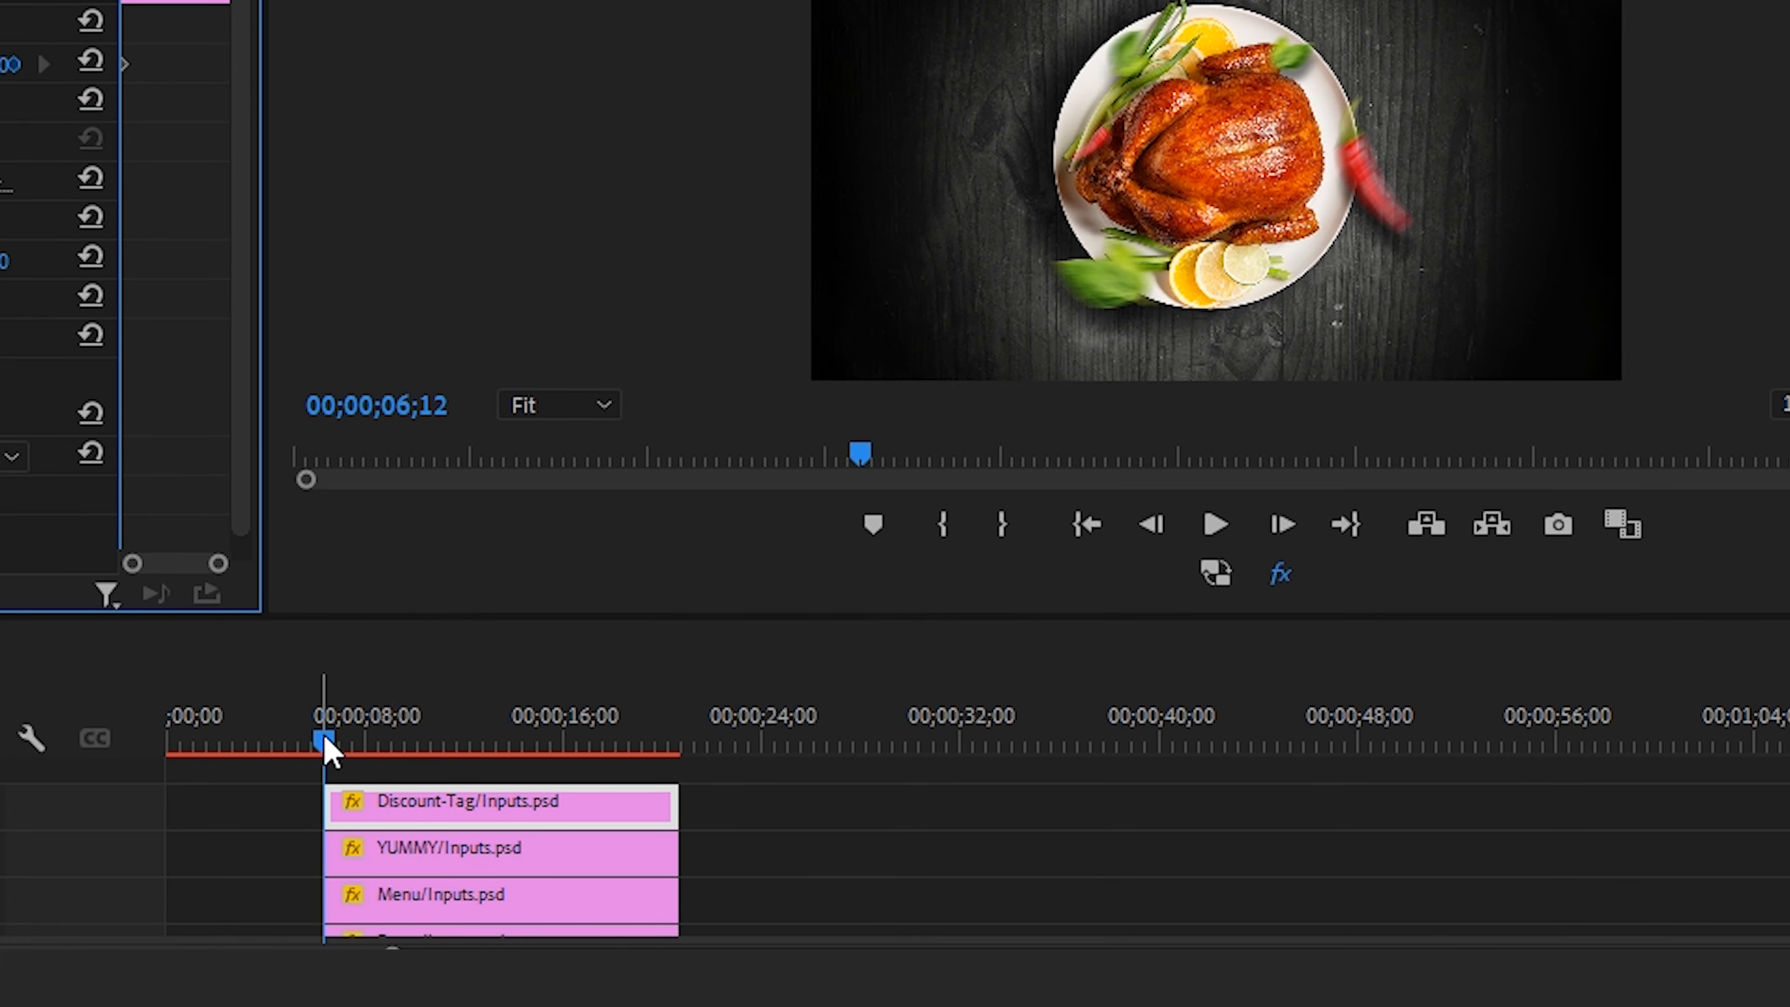
- Add horizontal Position keyframes to the Discount-Tag clip at 00;00;08;04 and 00;00;20;11, bringing the tag into the frame from the left edge
left_click_drag(324, 746, 368, 741)
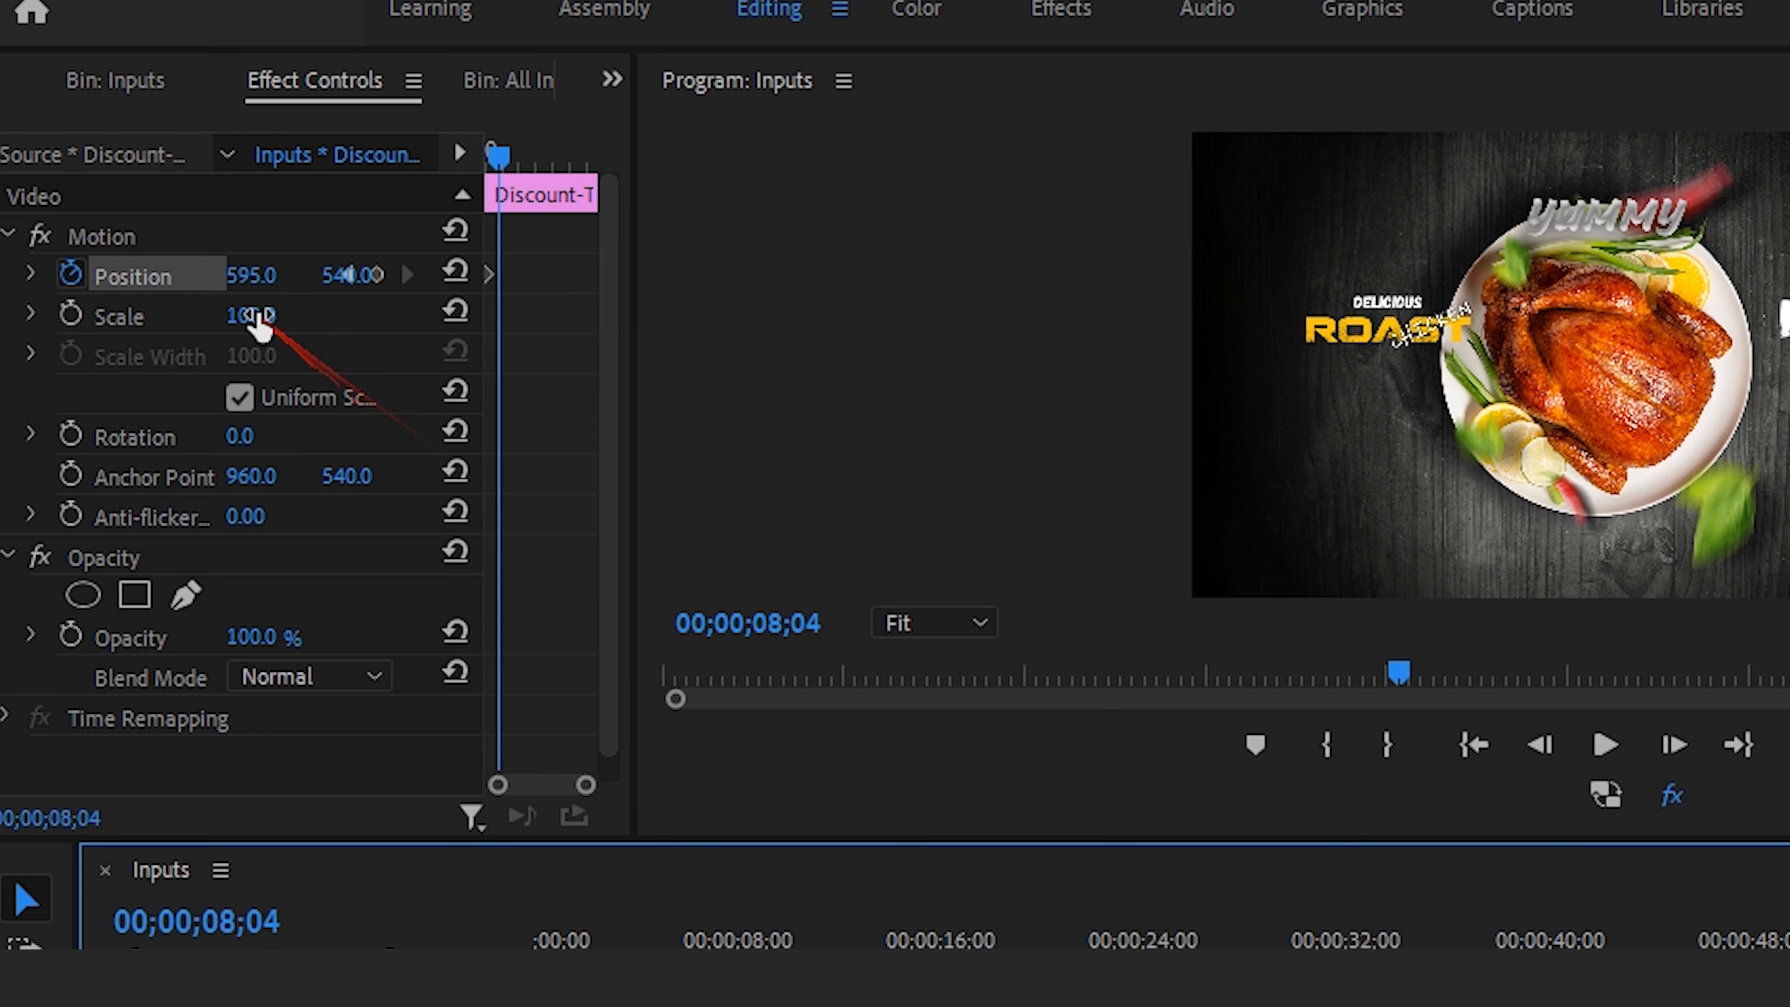
left_click_drag(259, 289, 311, 289)
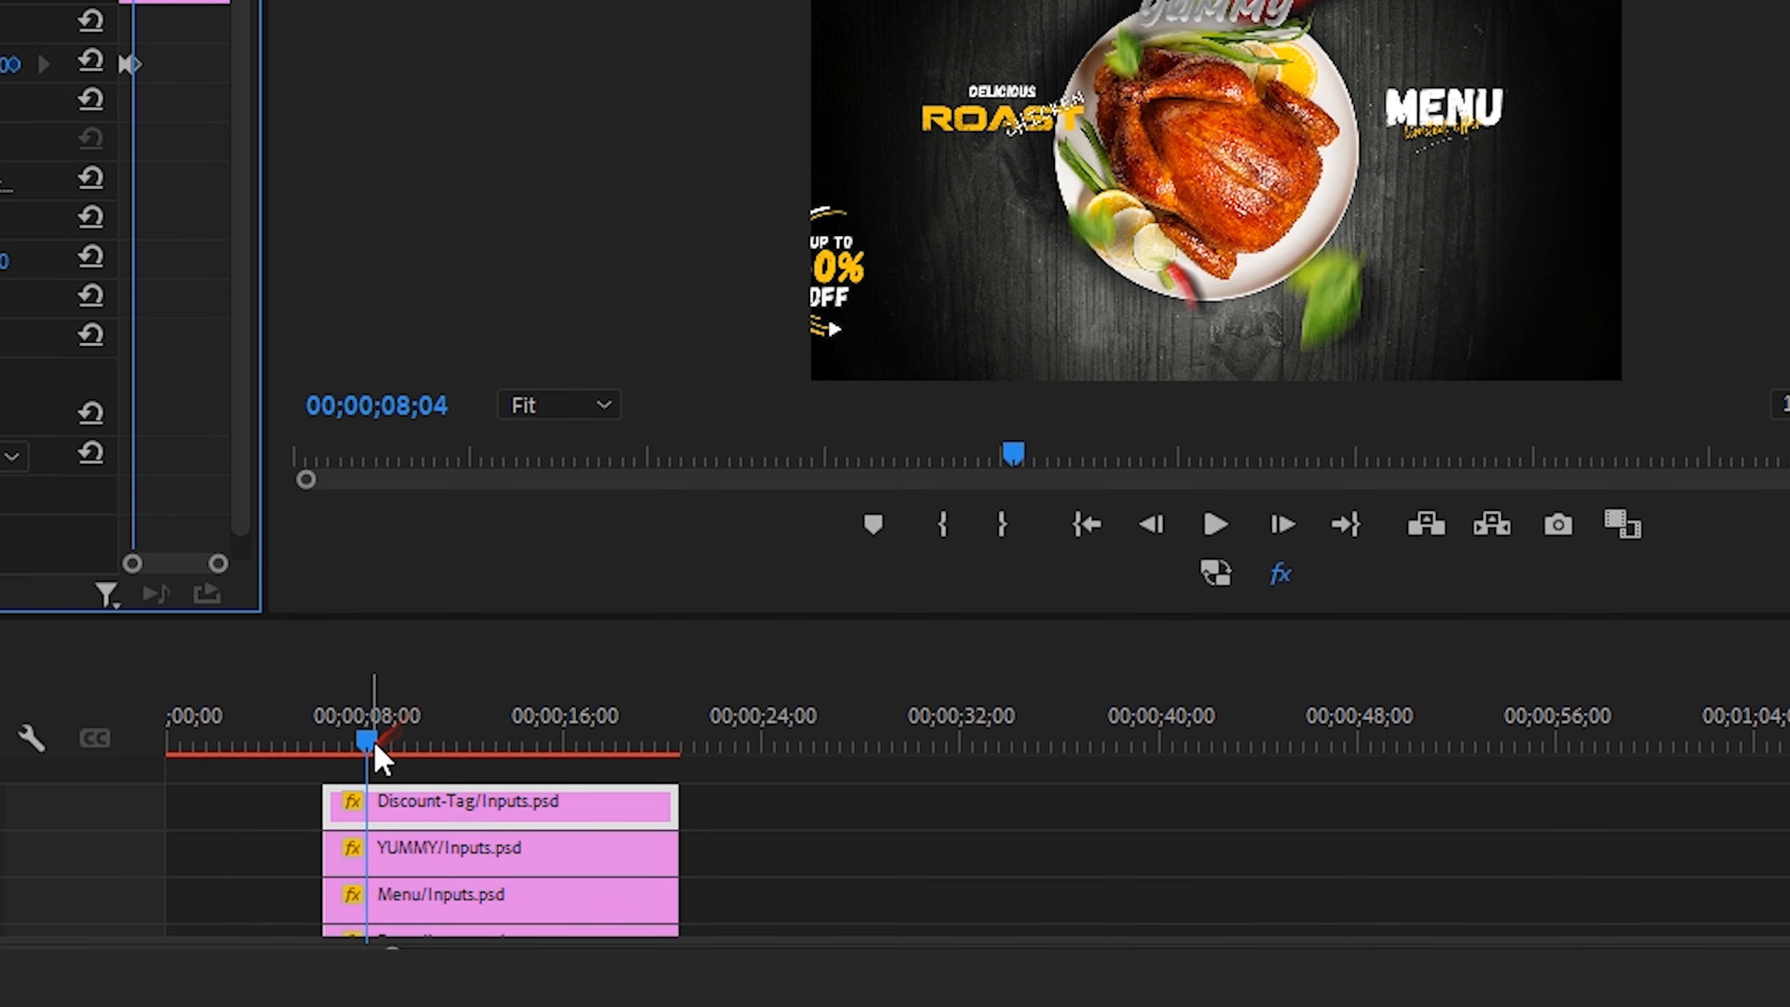
left_click_drag(376, 746, 674, 745)
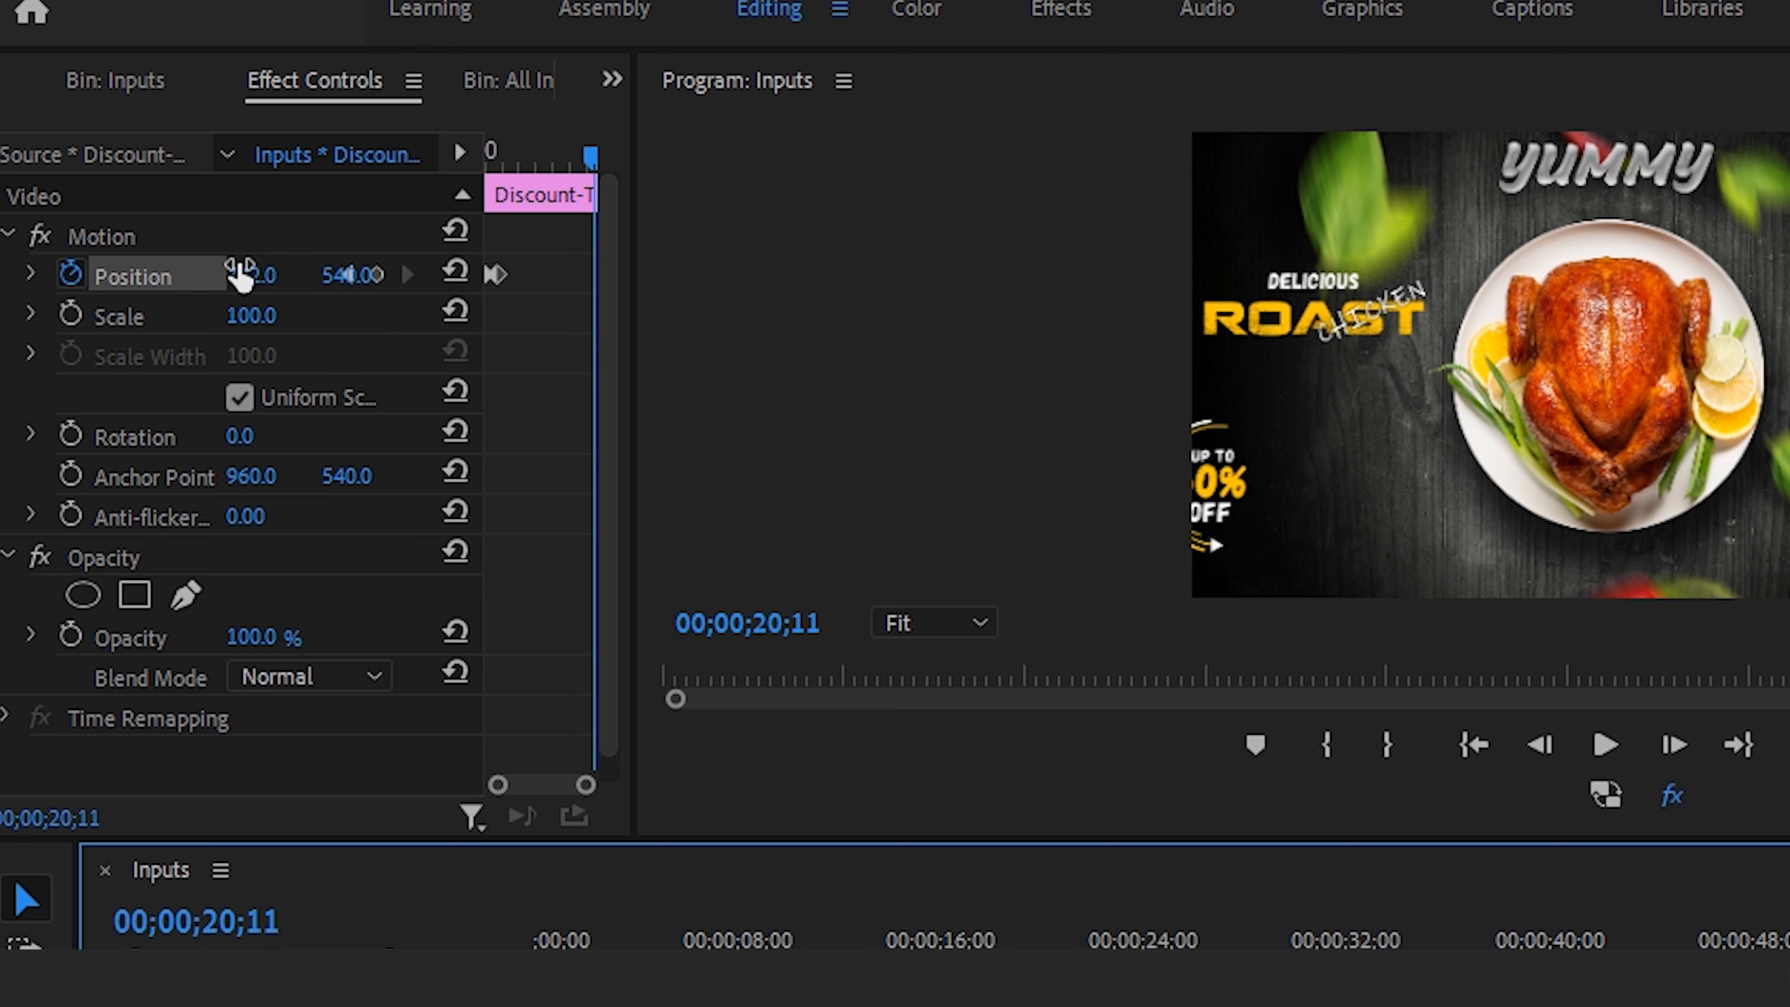
left_click(240, 274)
- Play back the Discount-Tag slide-in from just before the clip's start
left_click_drag(672, 824, 312, 824)
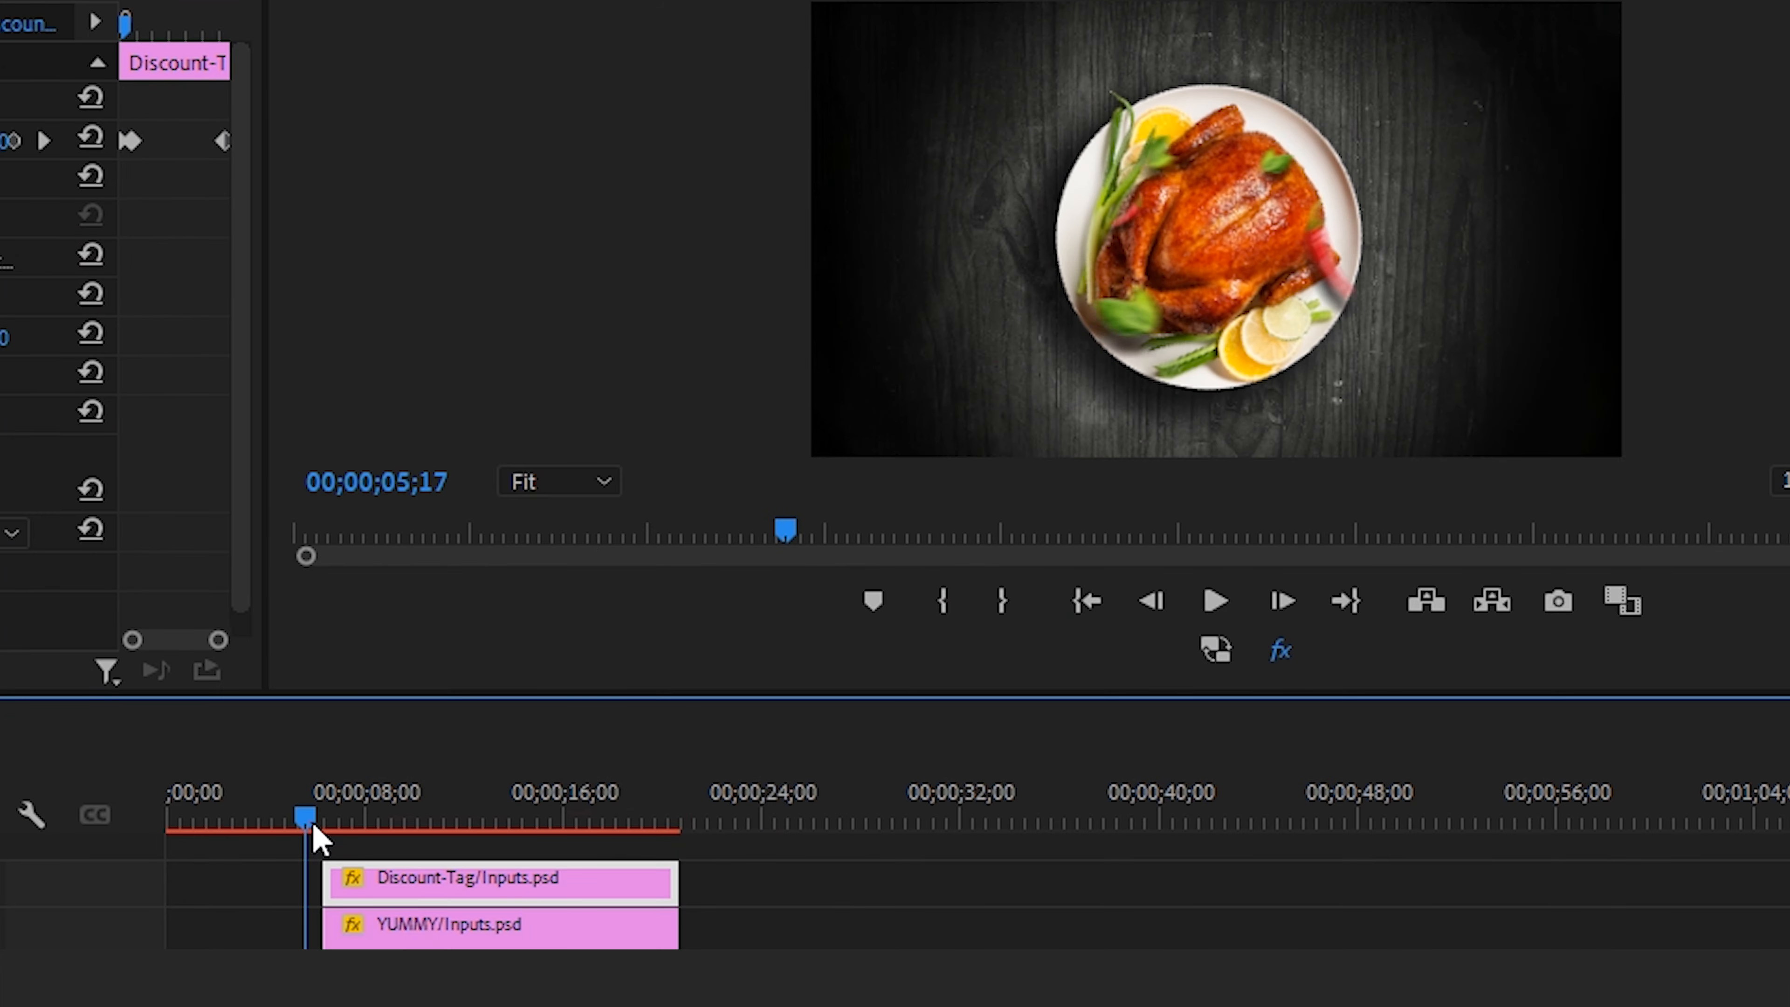
key("space")
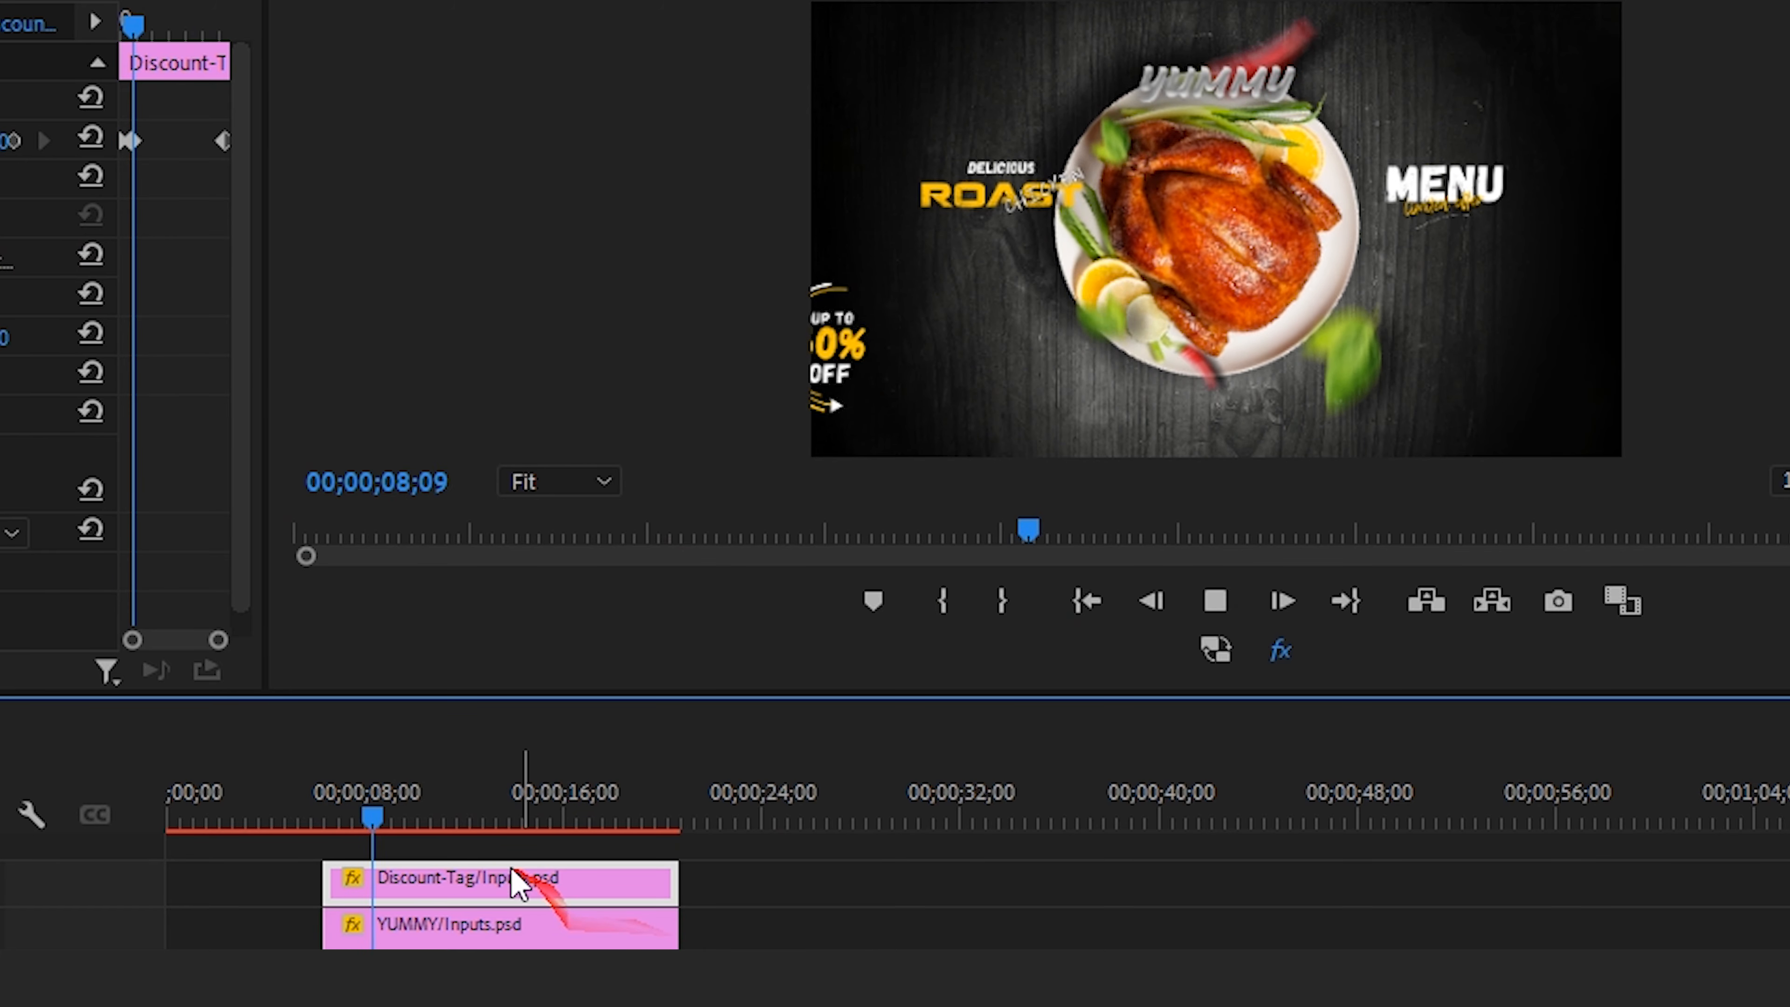
key("space")
left_click_drag(405, 825, 352, 848)
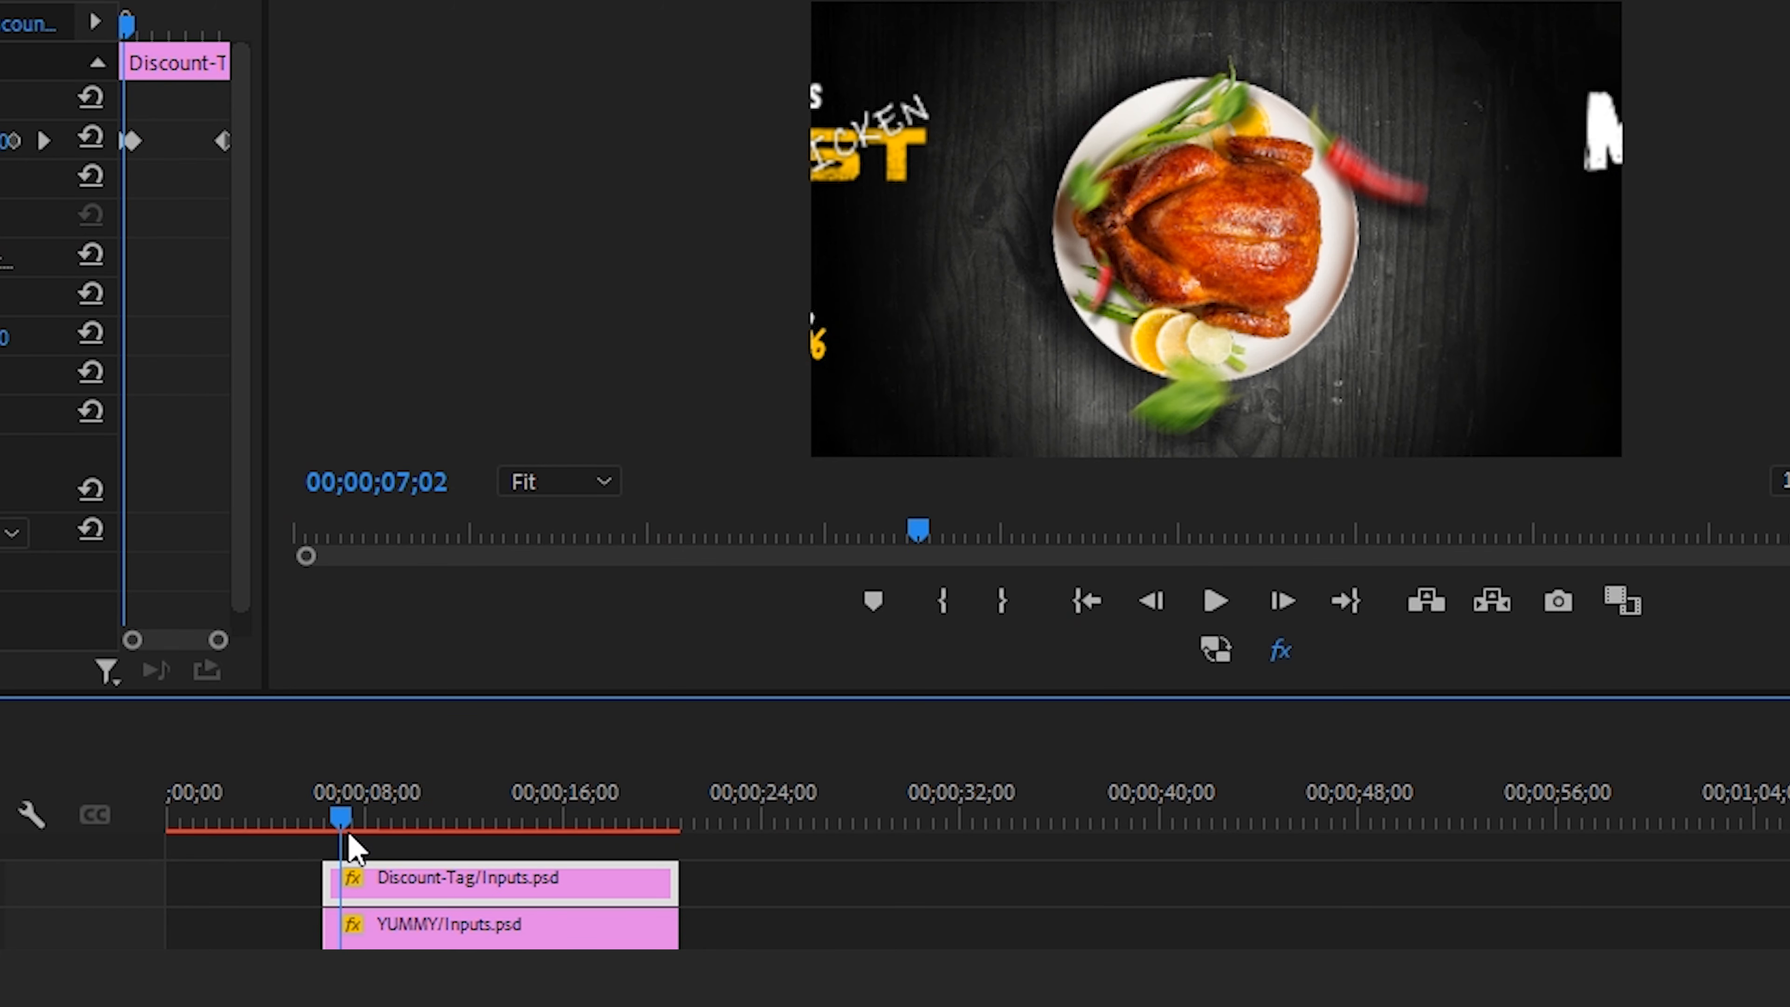
- Add Button/Inputs.psd on the track above the Discount-Tag clip and align its start at 00;00;06;12
left_click(124, 91)
left_click_drag(227, 585, 708, 1006)
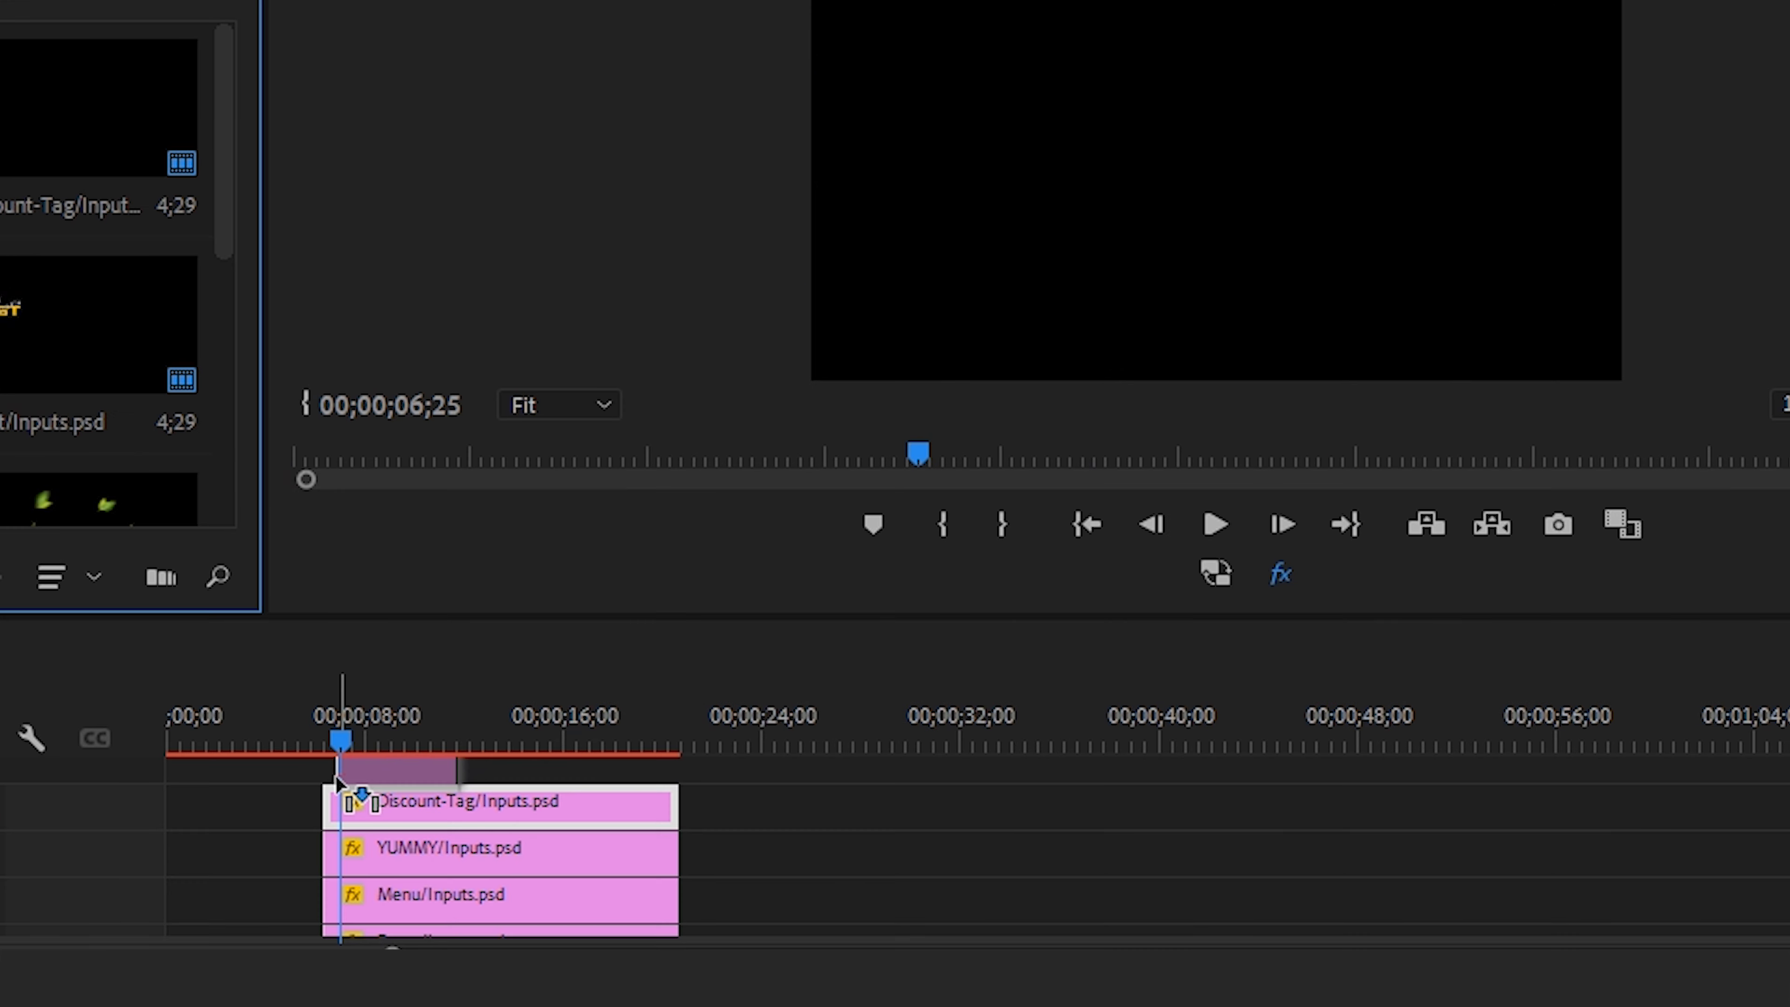
left_click_drag(326, 777, 372, 740)
scroll(380, 818, "up", 2)
scroll(334, 835, "up", 8)
key("Up")
left_click_drag(372, 816, 373, 831)
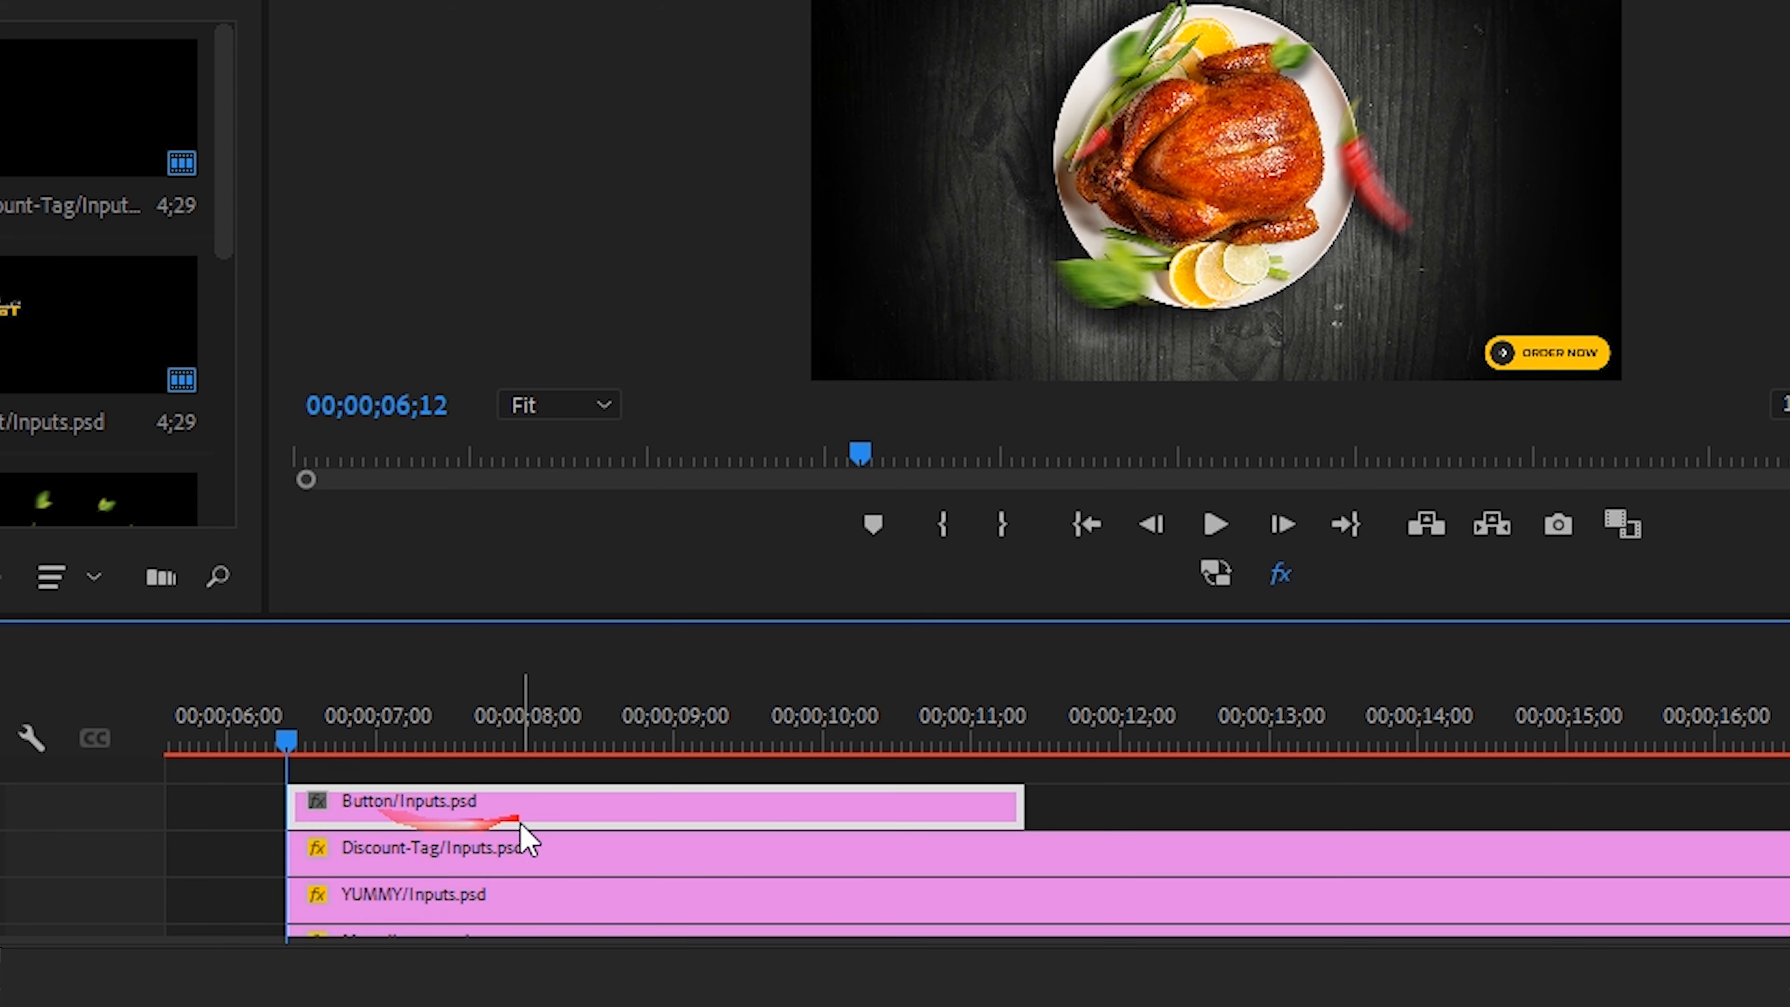
- Extend the Button clip to the Discount-Tag clip's end at 00;00;20;22
key("minus")
key("minus")
left_click_drag(729, 818, 1308, 846)
left_click_drag(452, 742, 1280, 741)
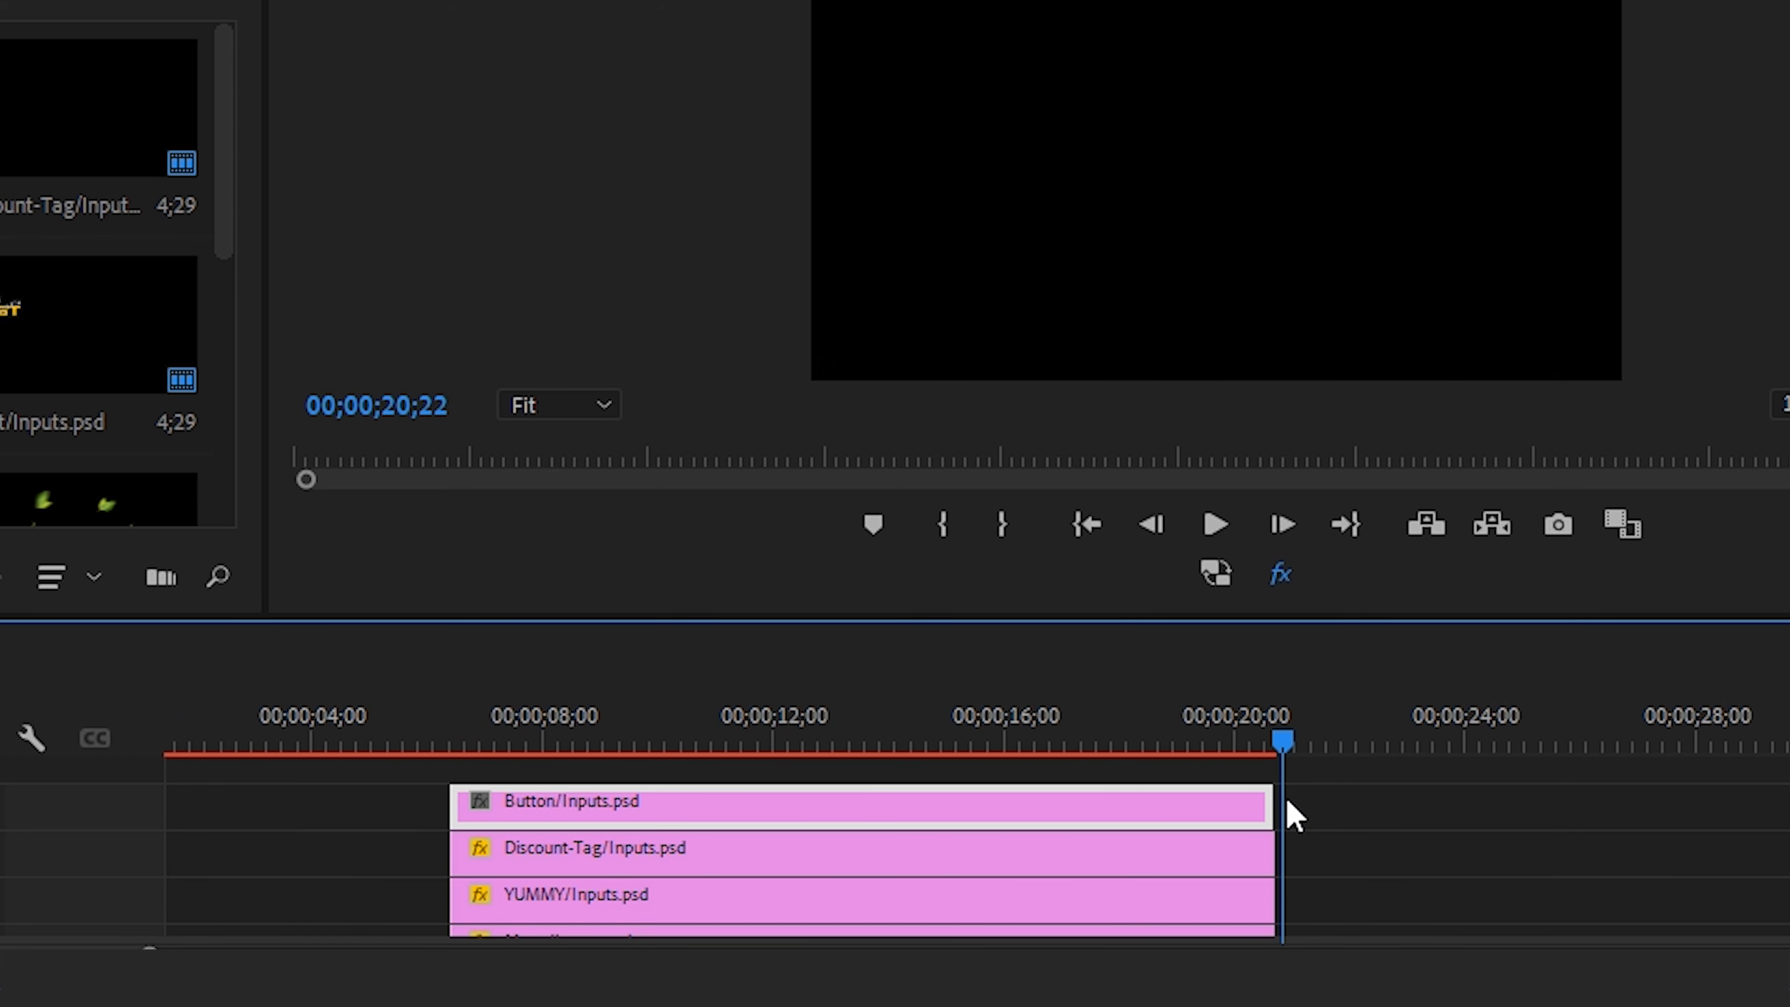
key("equal")
key("equal")
key("equal")
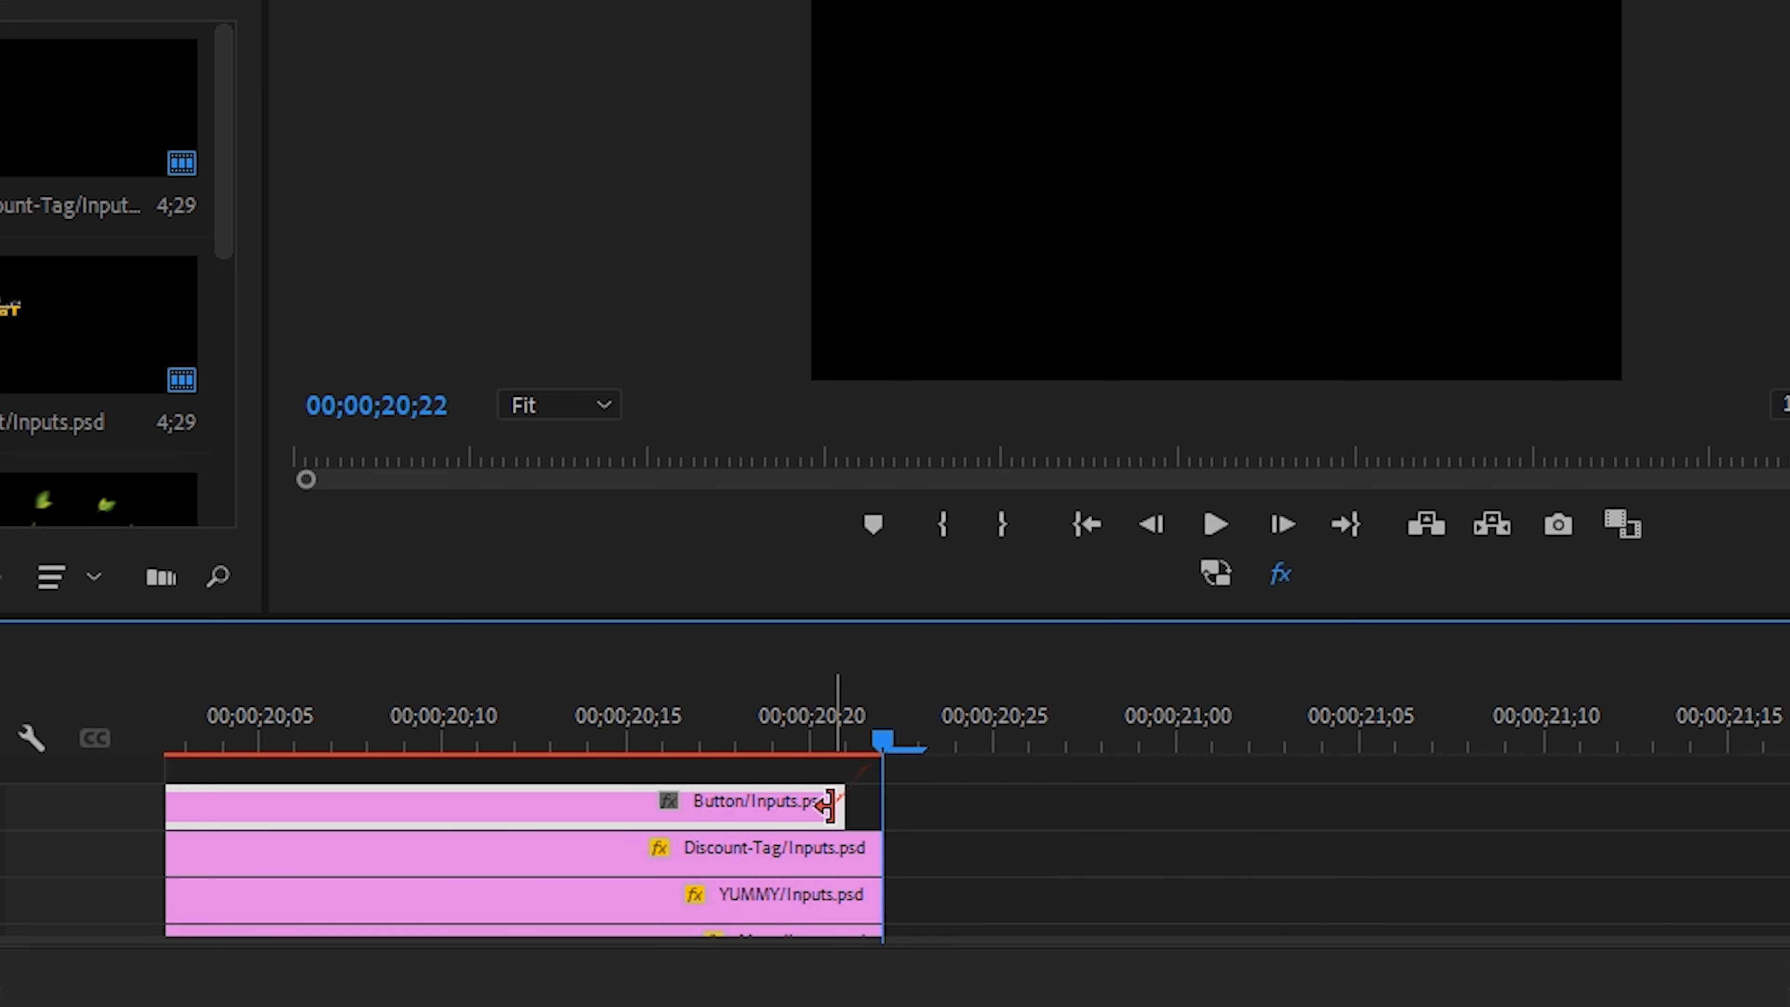
left_click_drag(830, 802, 881, 803)
- Keyframe the Button clip's horizontal Position at its start, 00;00;06;12, placing the ORDER NOW button beyond the frame's right edge
left_click(310, 464)
key("minus")
key("minus")
key("minus")
key("minus")
left_click_drag(175, 742, 343, 751)
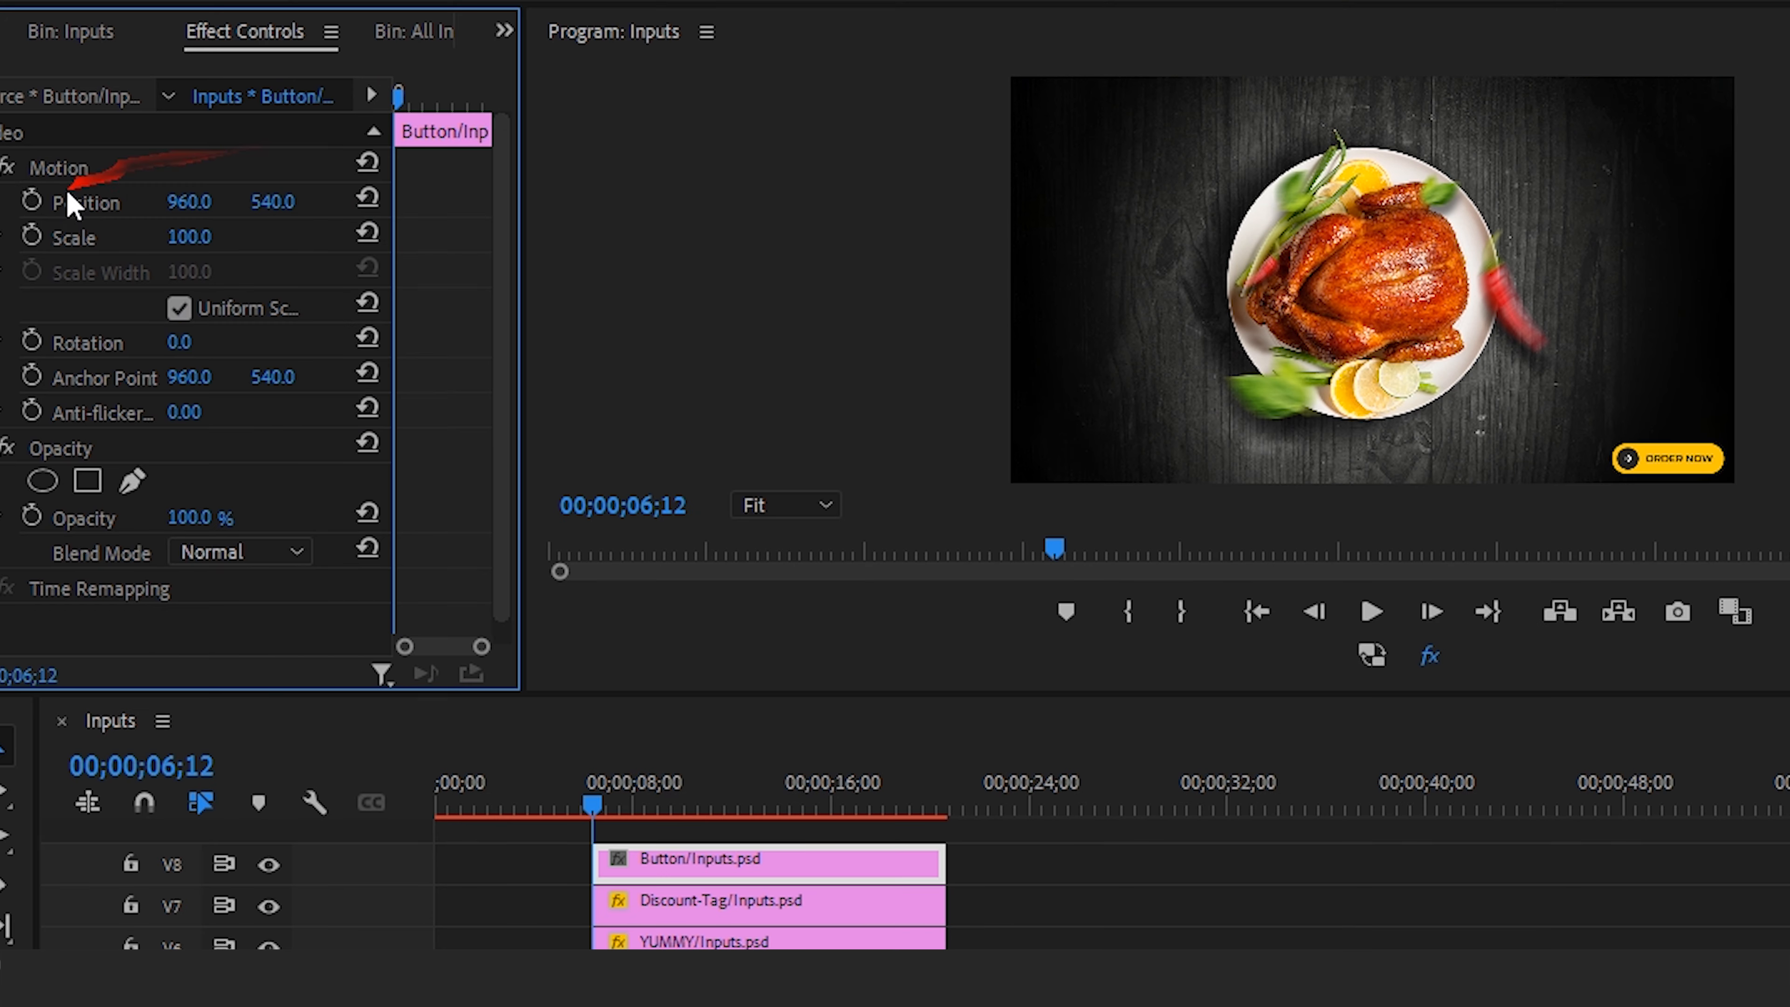
left_click_drag(175, 203, 185, 203)
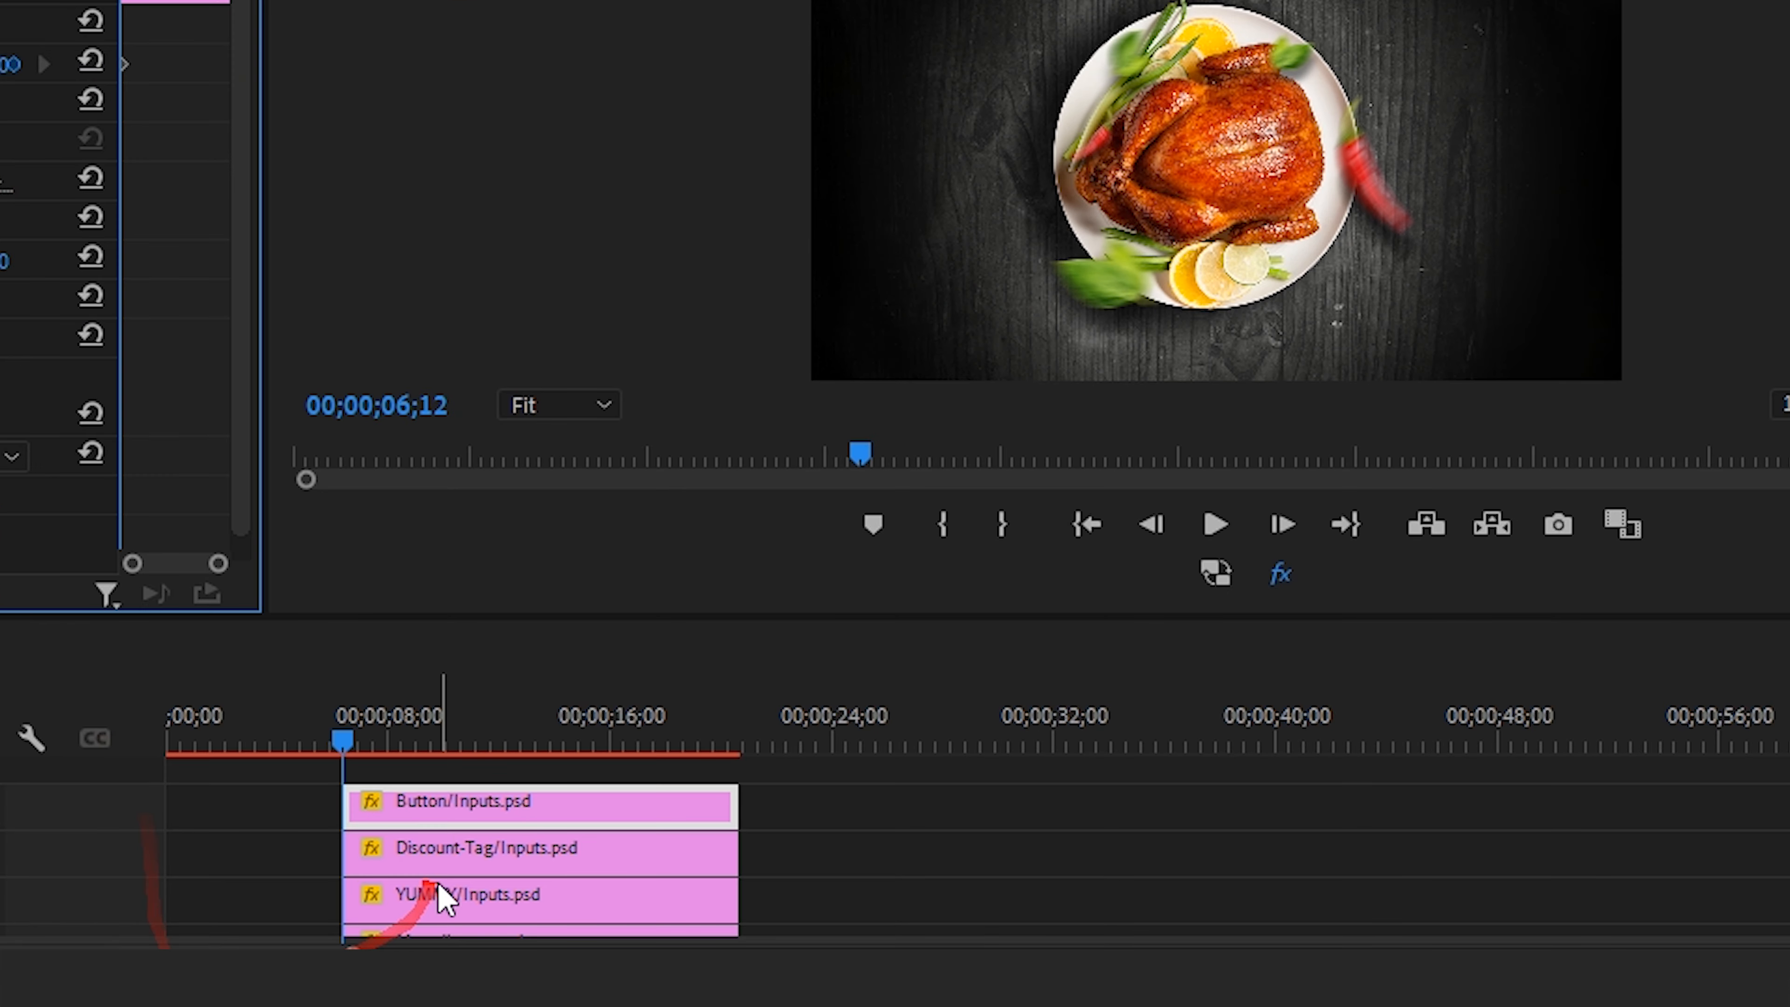
- Add horizontal Position keyframes to the Button clip at 00;00;07;26 and 00;00;20;09, sliding the button into frame in time with the Discount-Tag clip
left_click(677, 902)
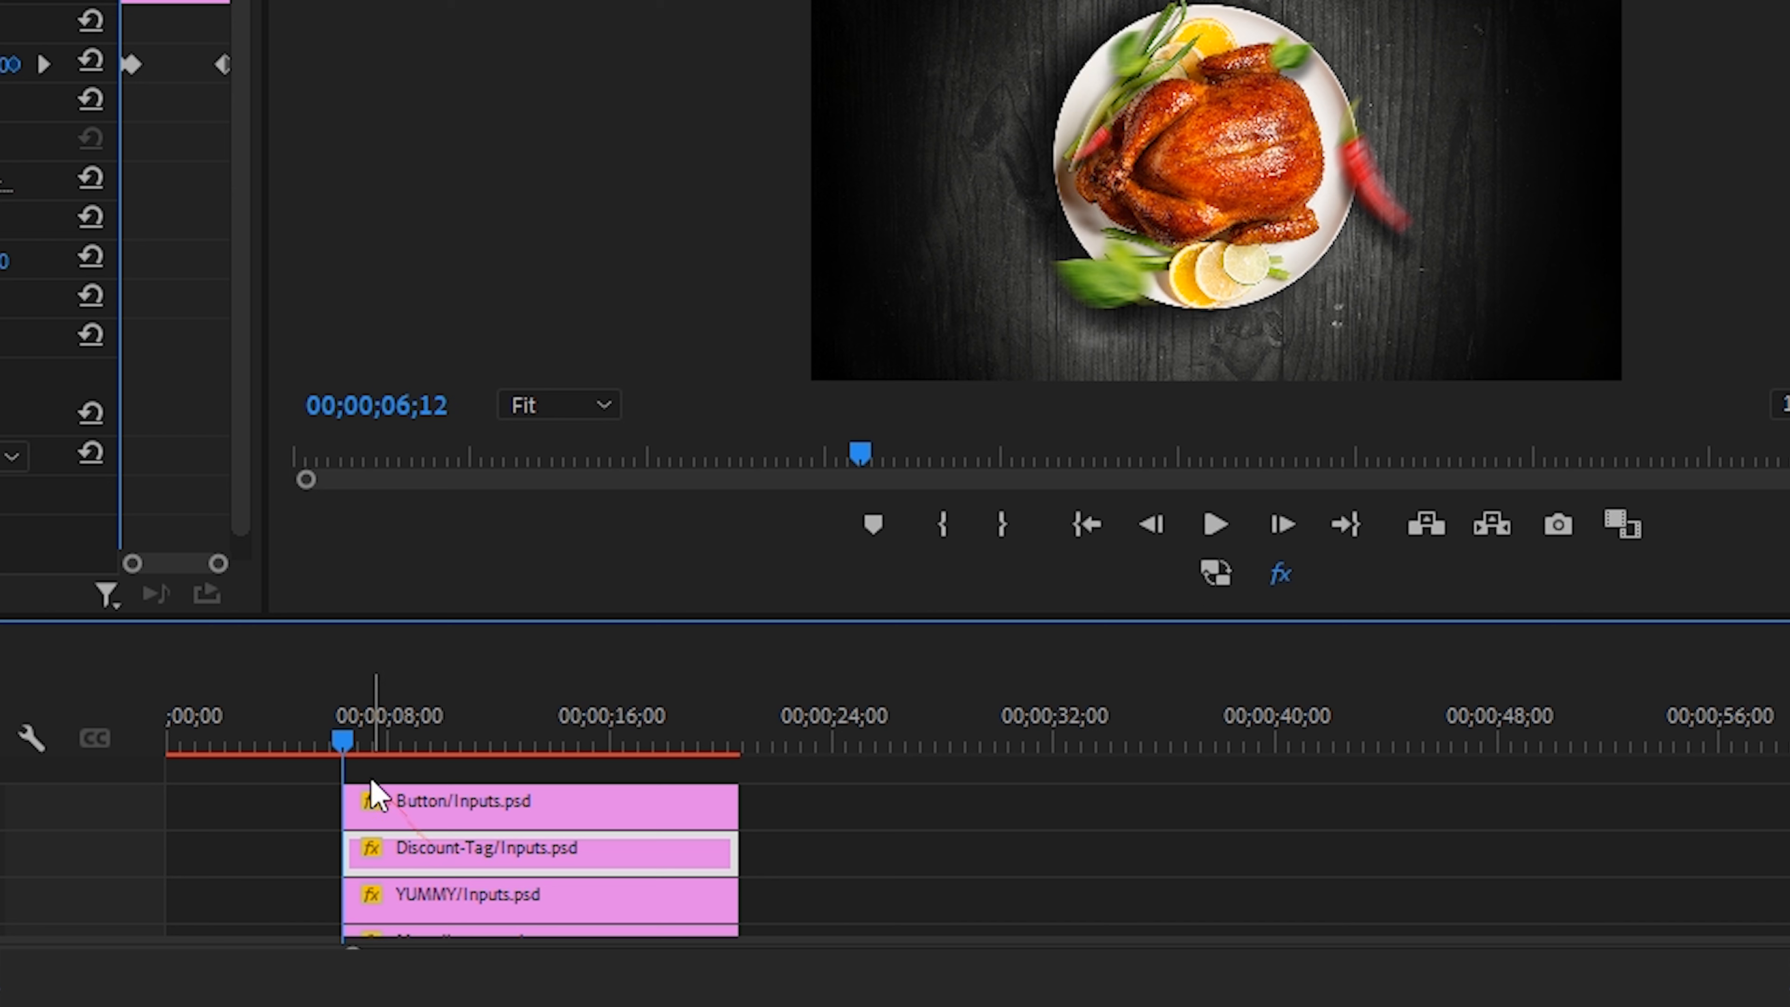
left_click_drag(350, 736, 390, 737)
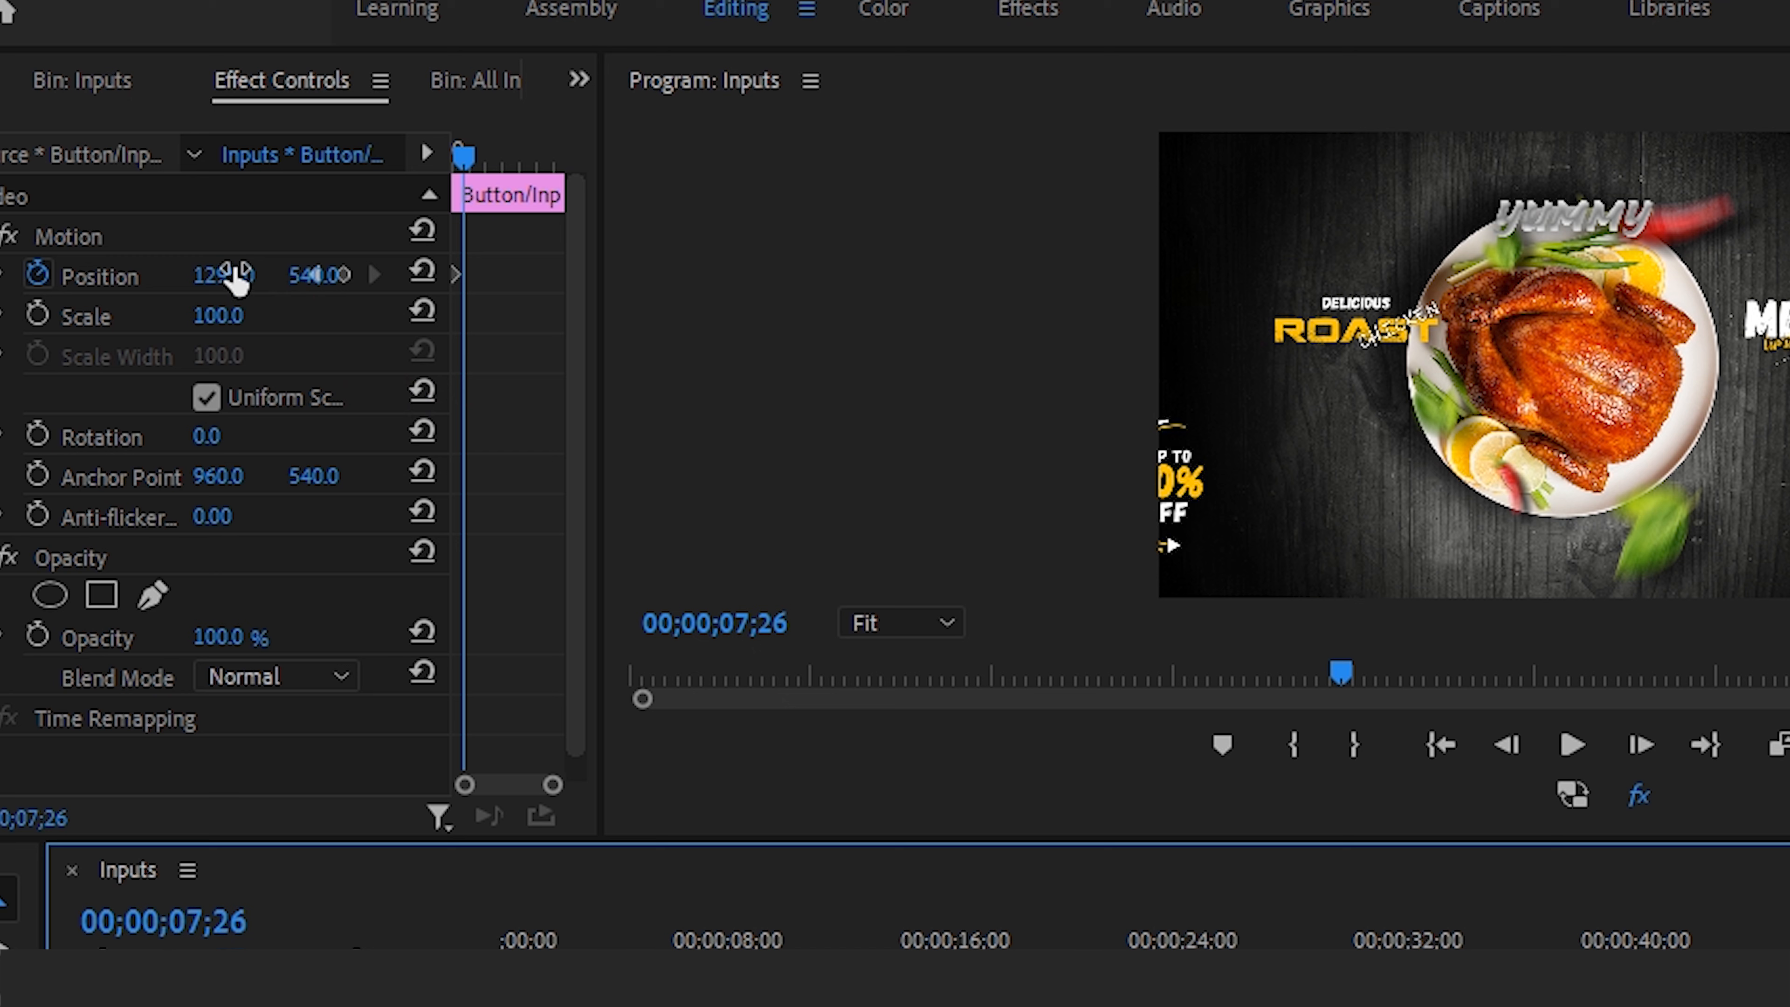
left_click_drag(236, 278, 204, 278)
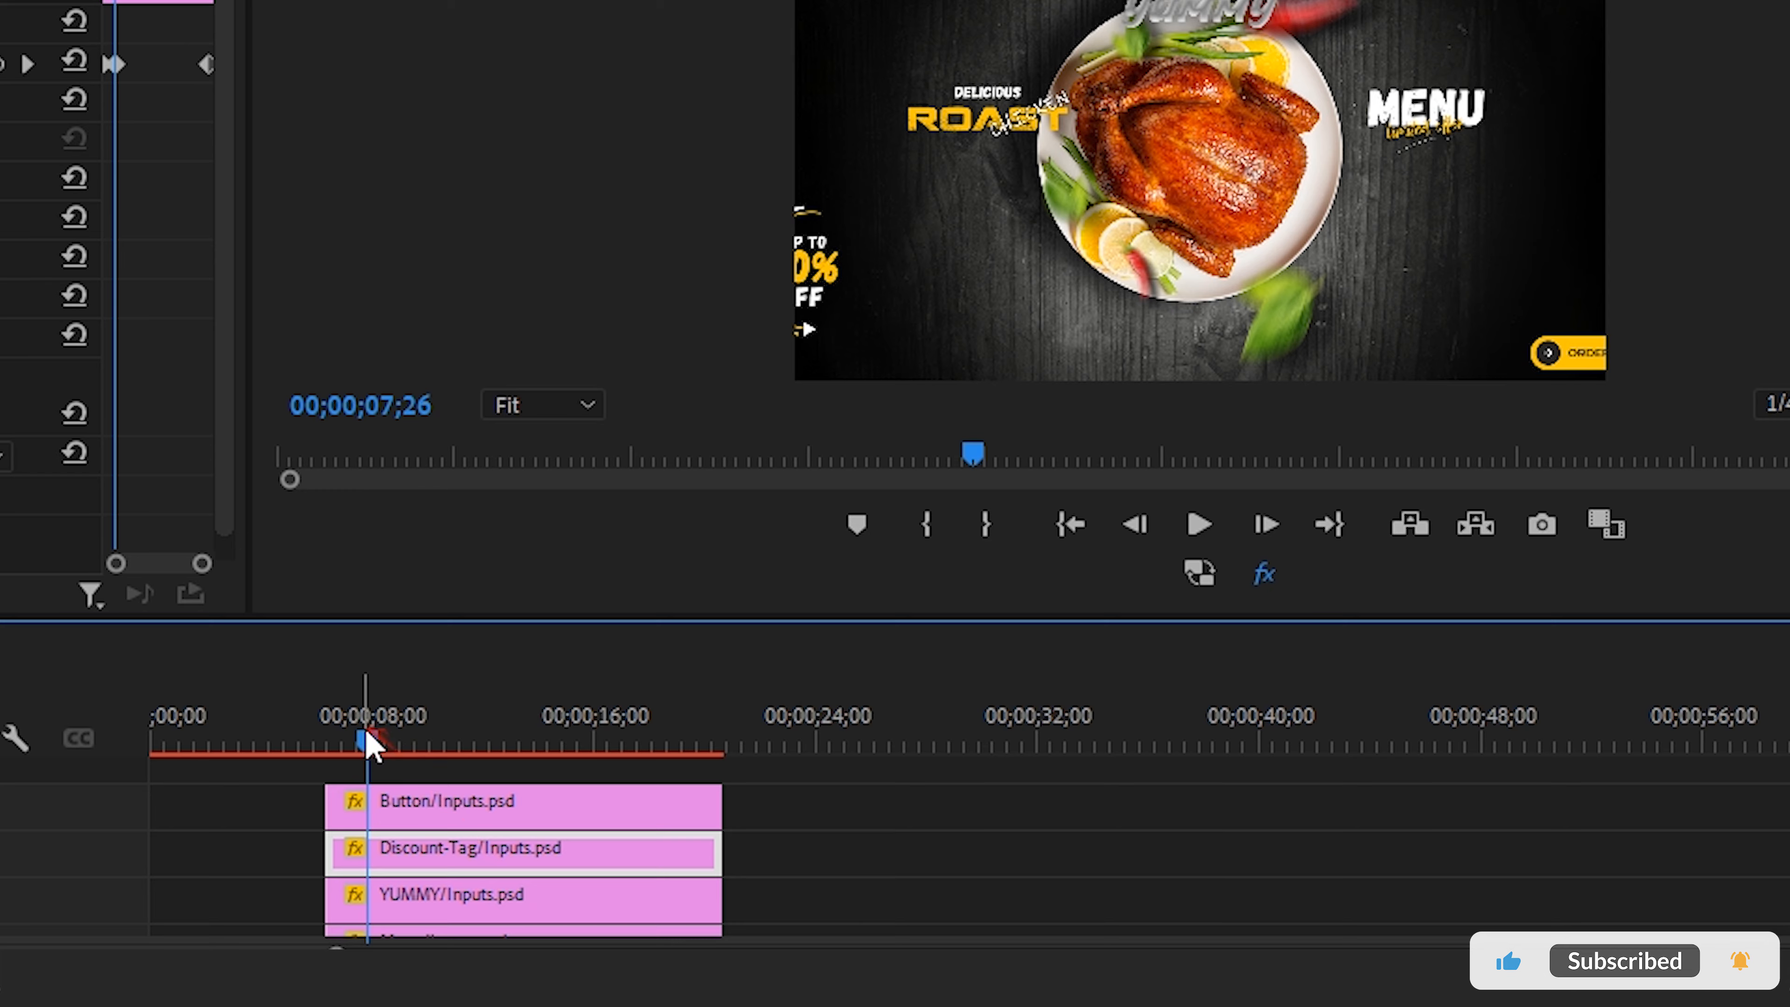
left_click_drag(717, 963, 1066, 991)
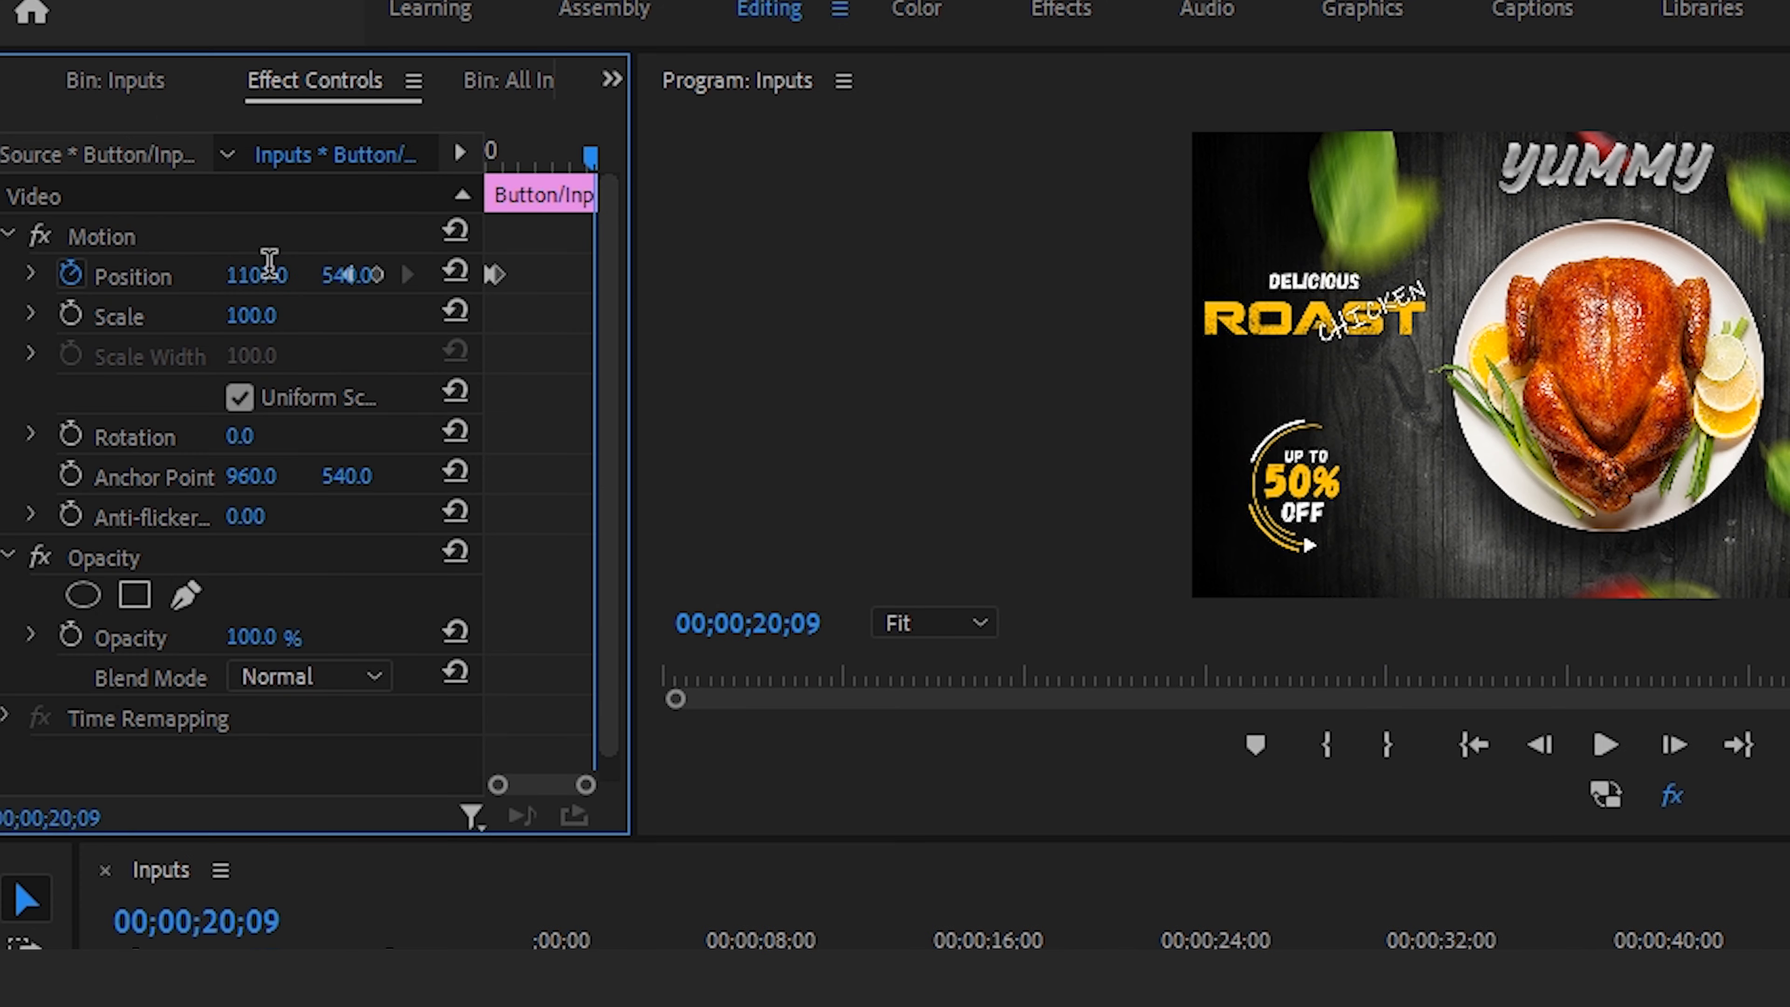
left_click_drag(1113, 974, 428, 1006)
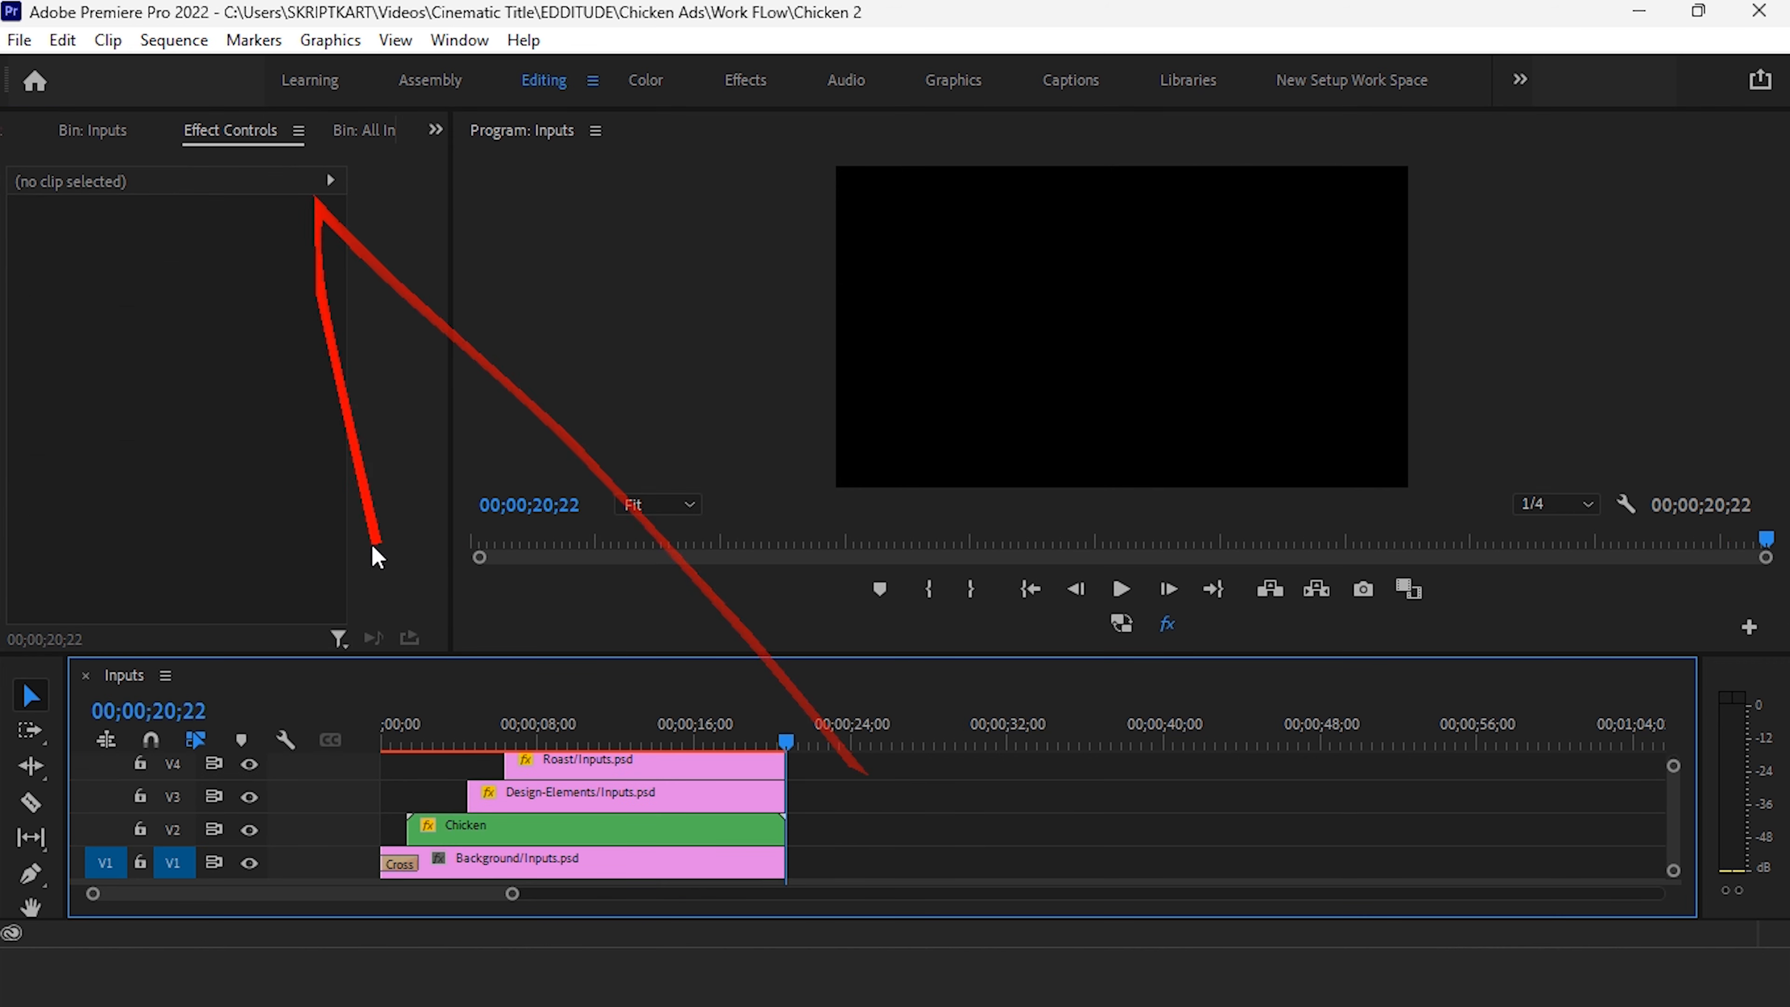
- Select all clips in the Inputs sequence and render previews from in to out
key("ctrl+a")
left_click(174, 40)
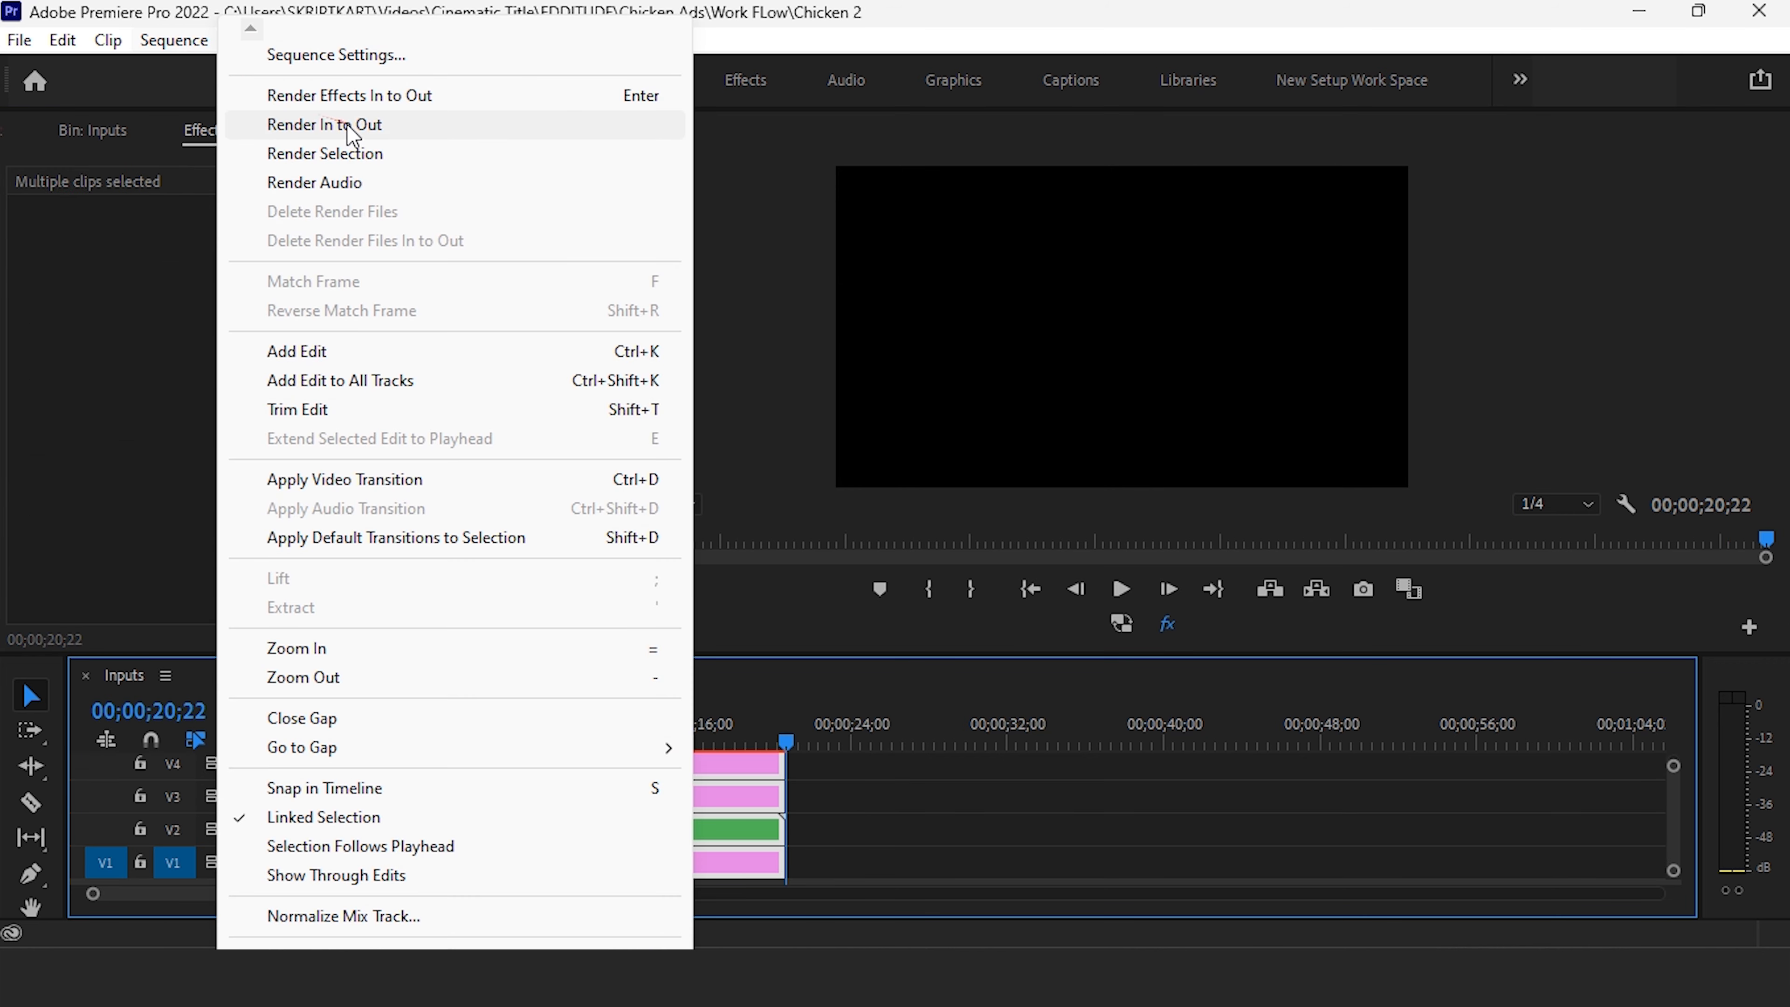
left_click(351, 127)
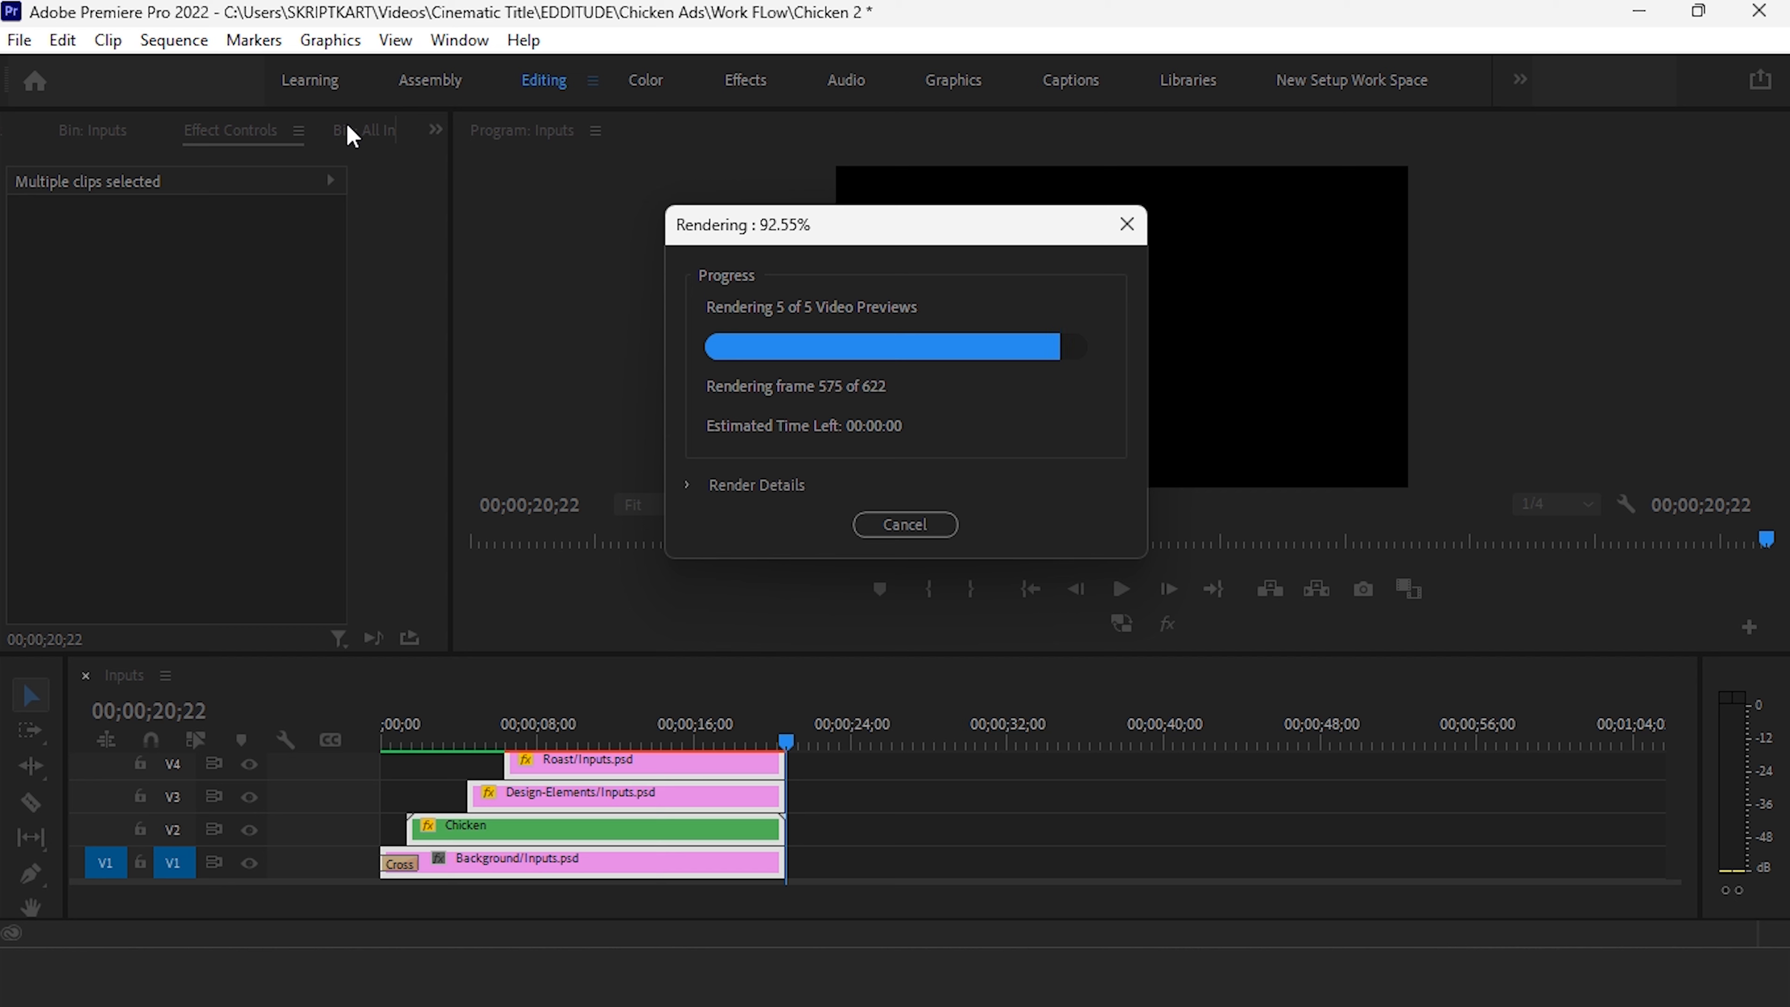
- Open the media export settings for the sequence and choose the High Quality 2160p 4K preset for H.264
left_click(19, 40)
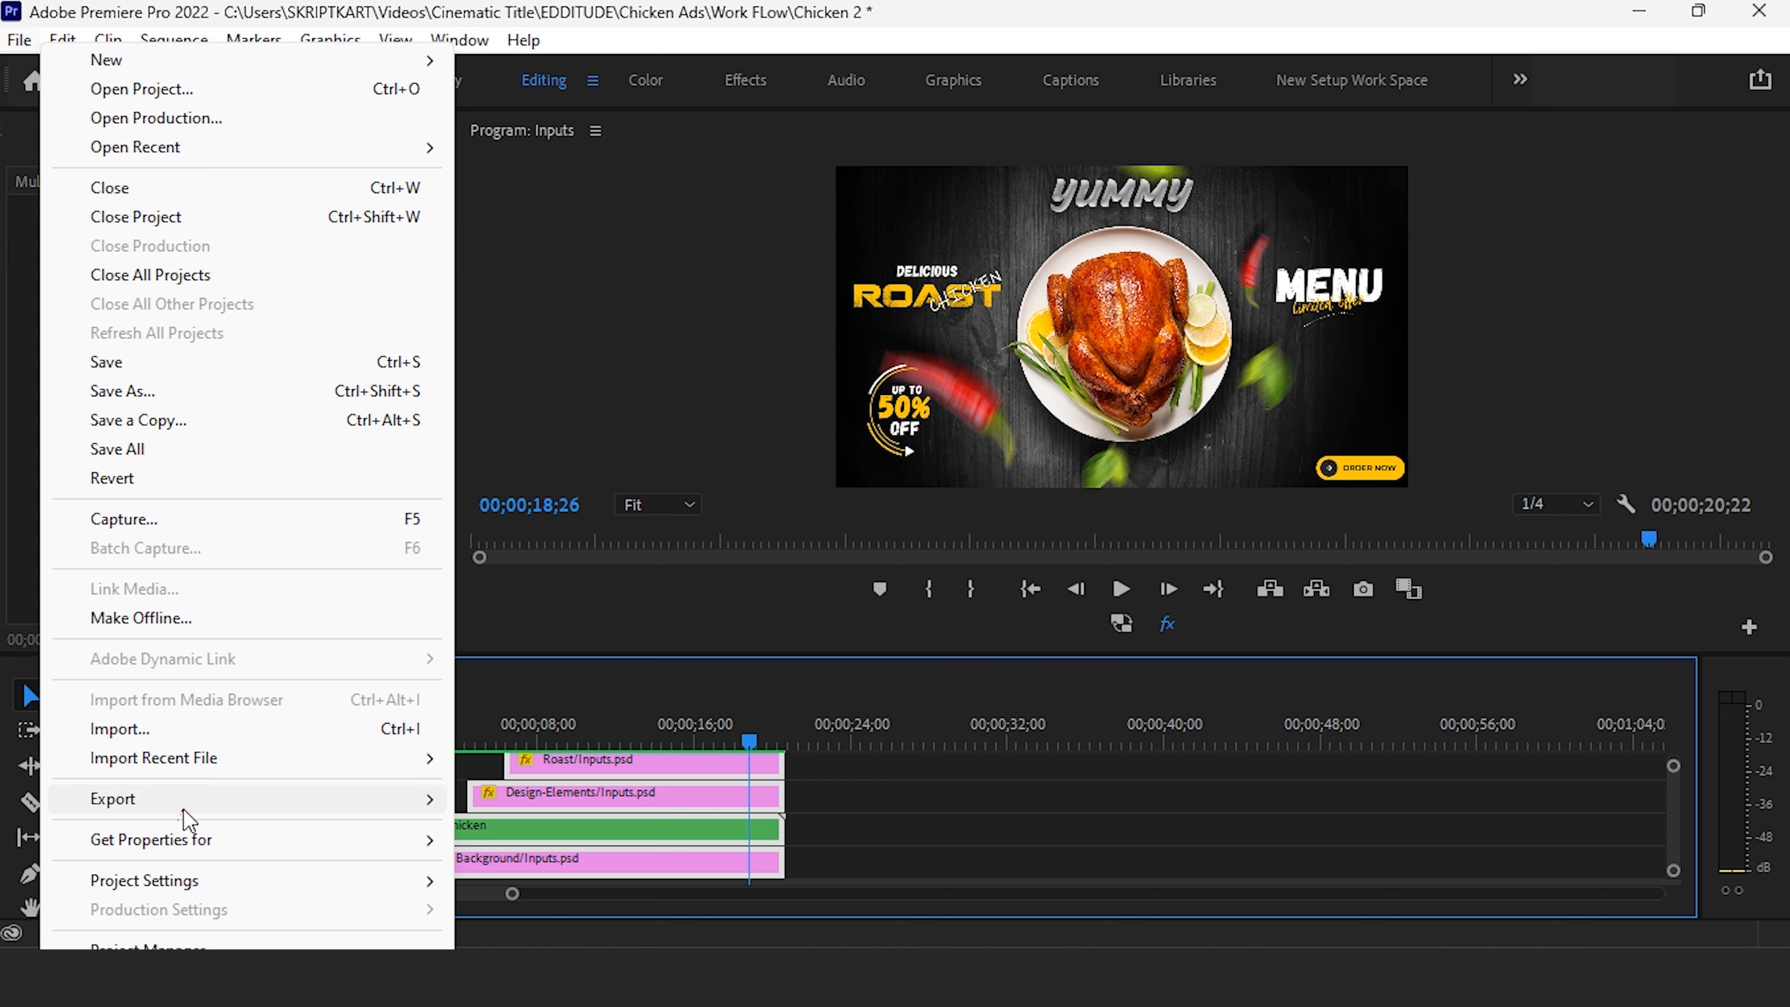
mouse_move(210, 810)
left_click(567, 478)
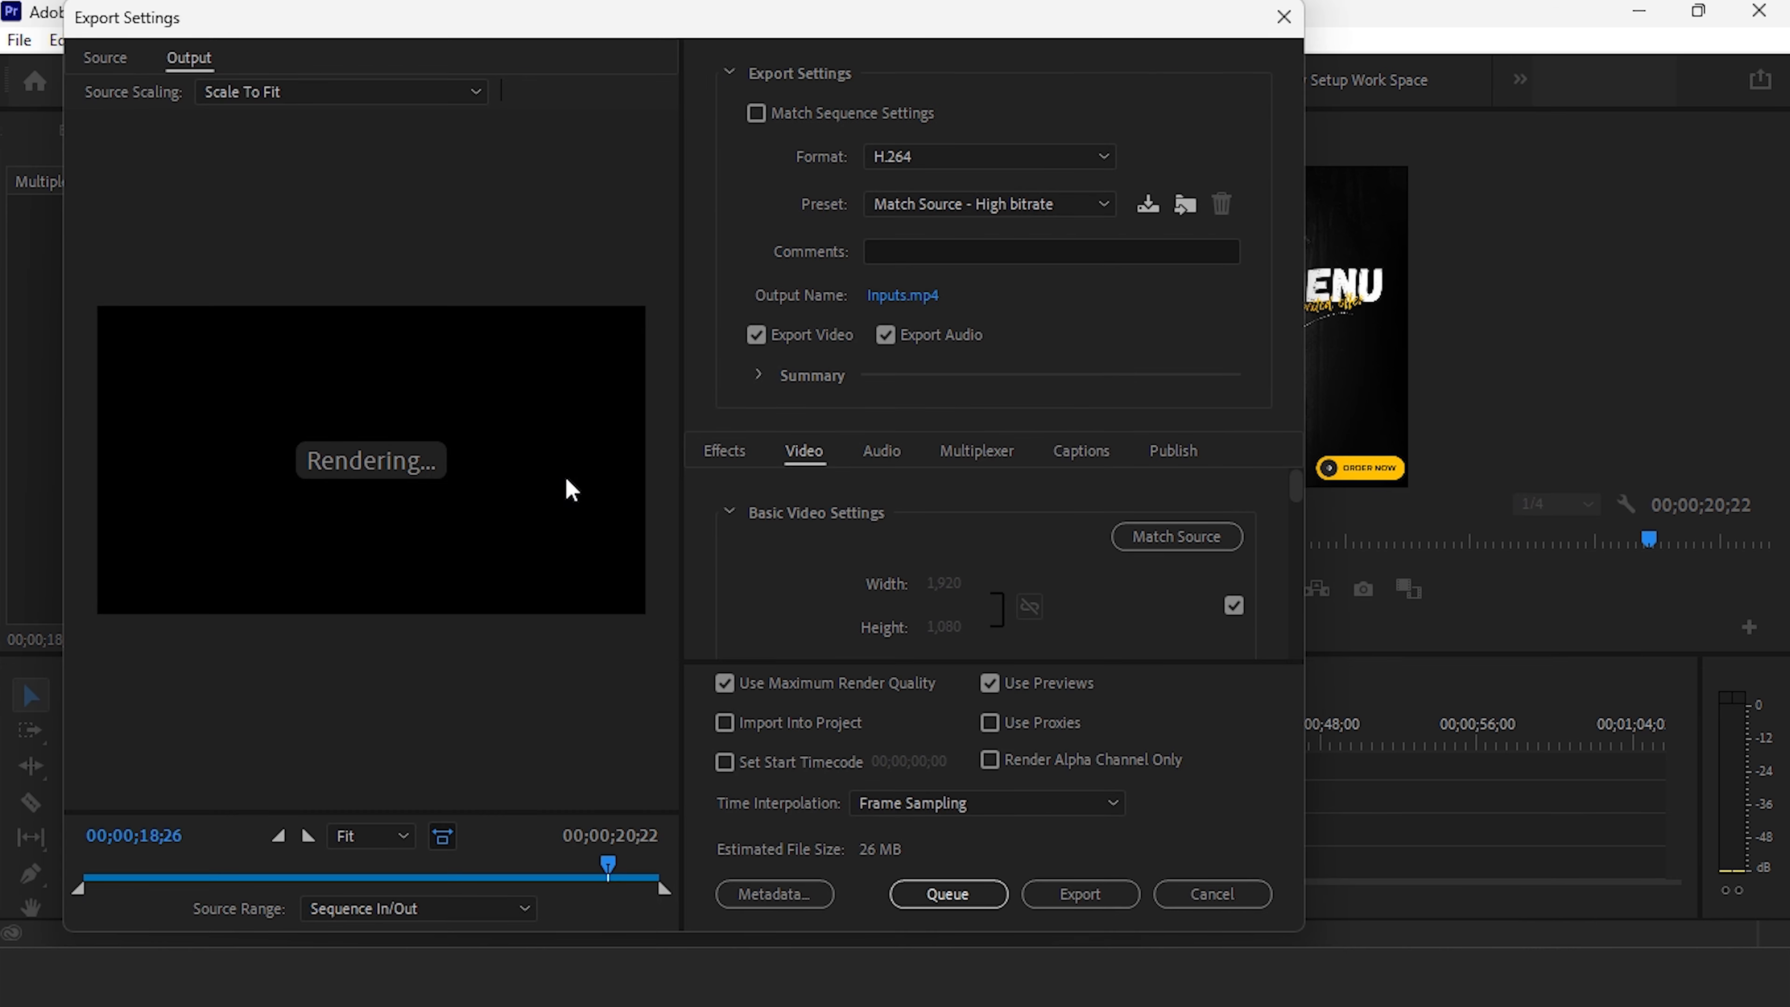
left_click(1008, 209)
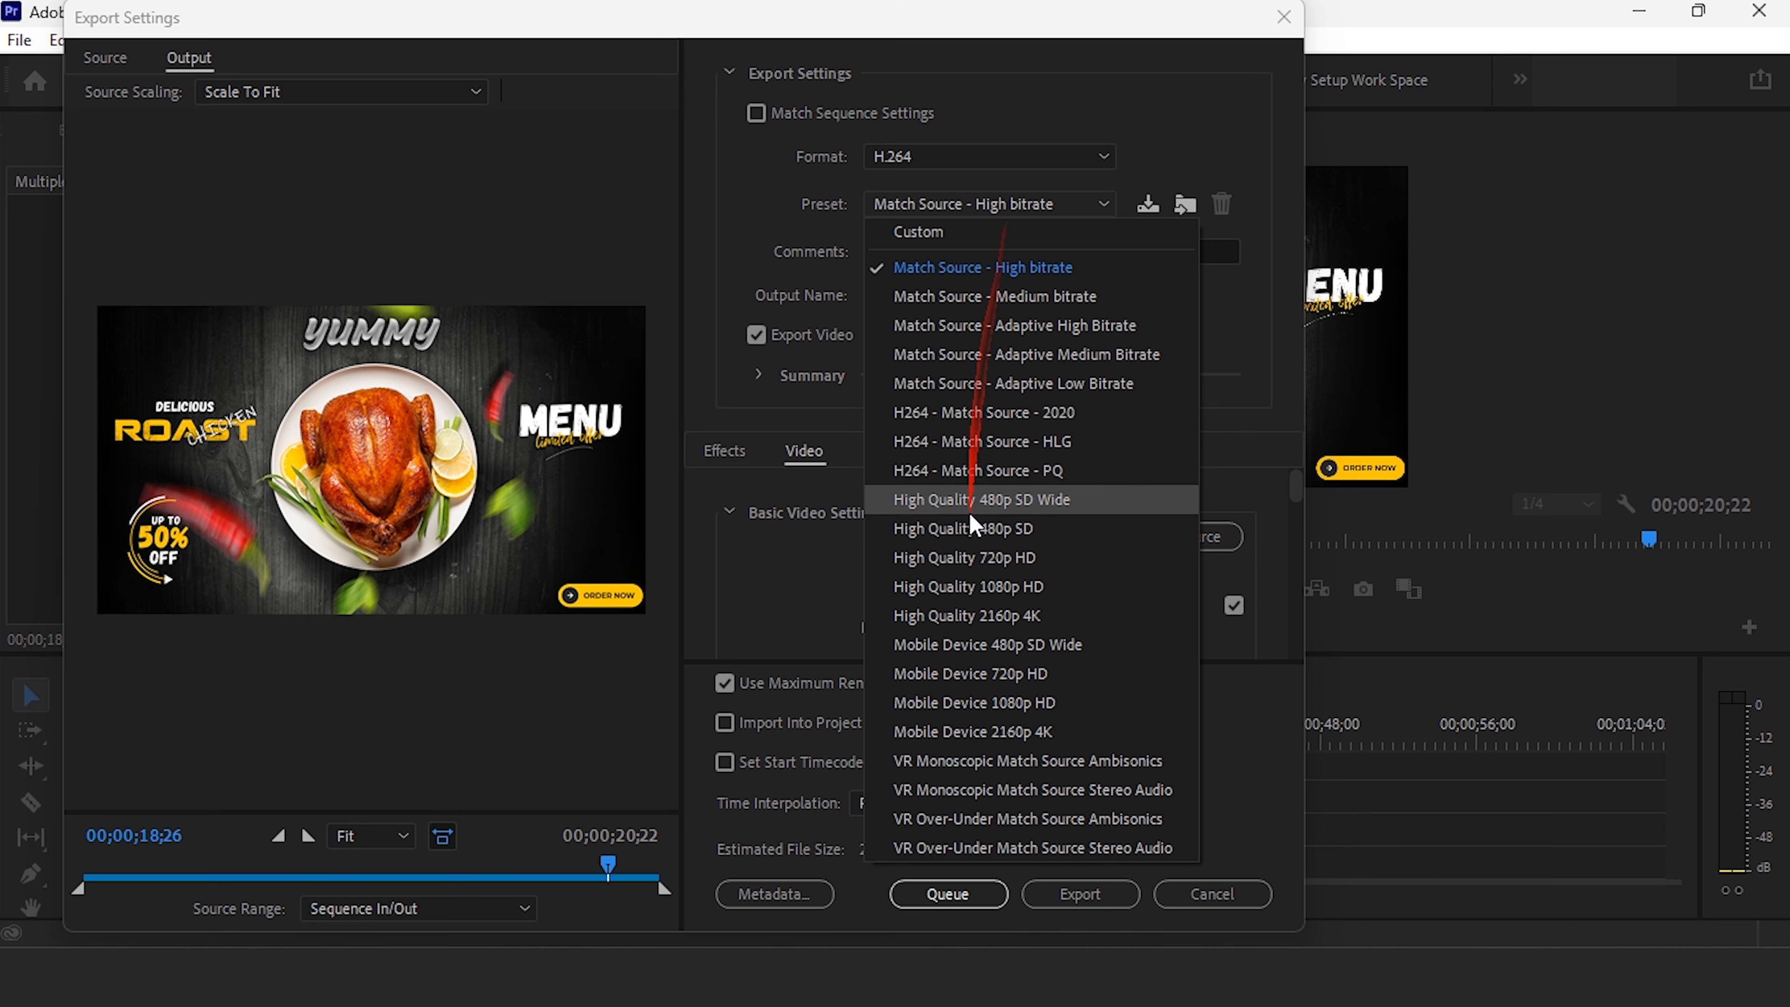
left_click(988, 615)
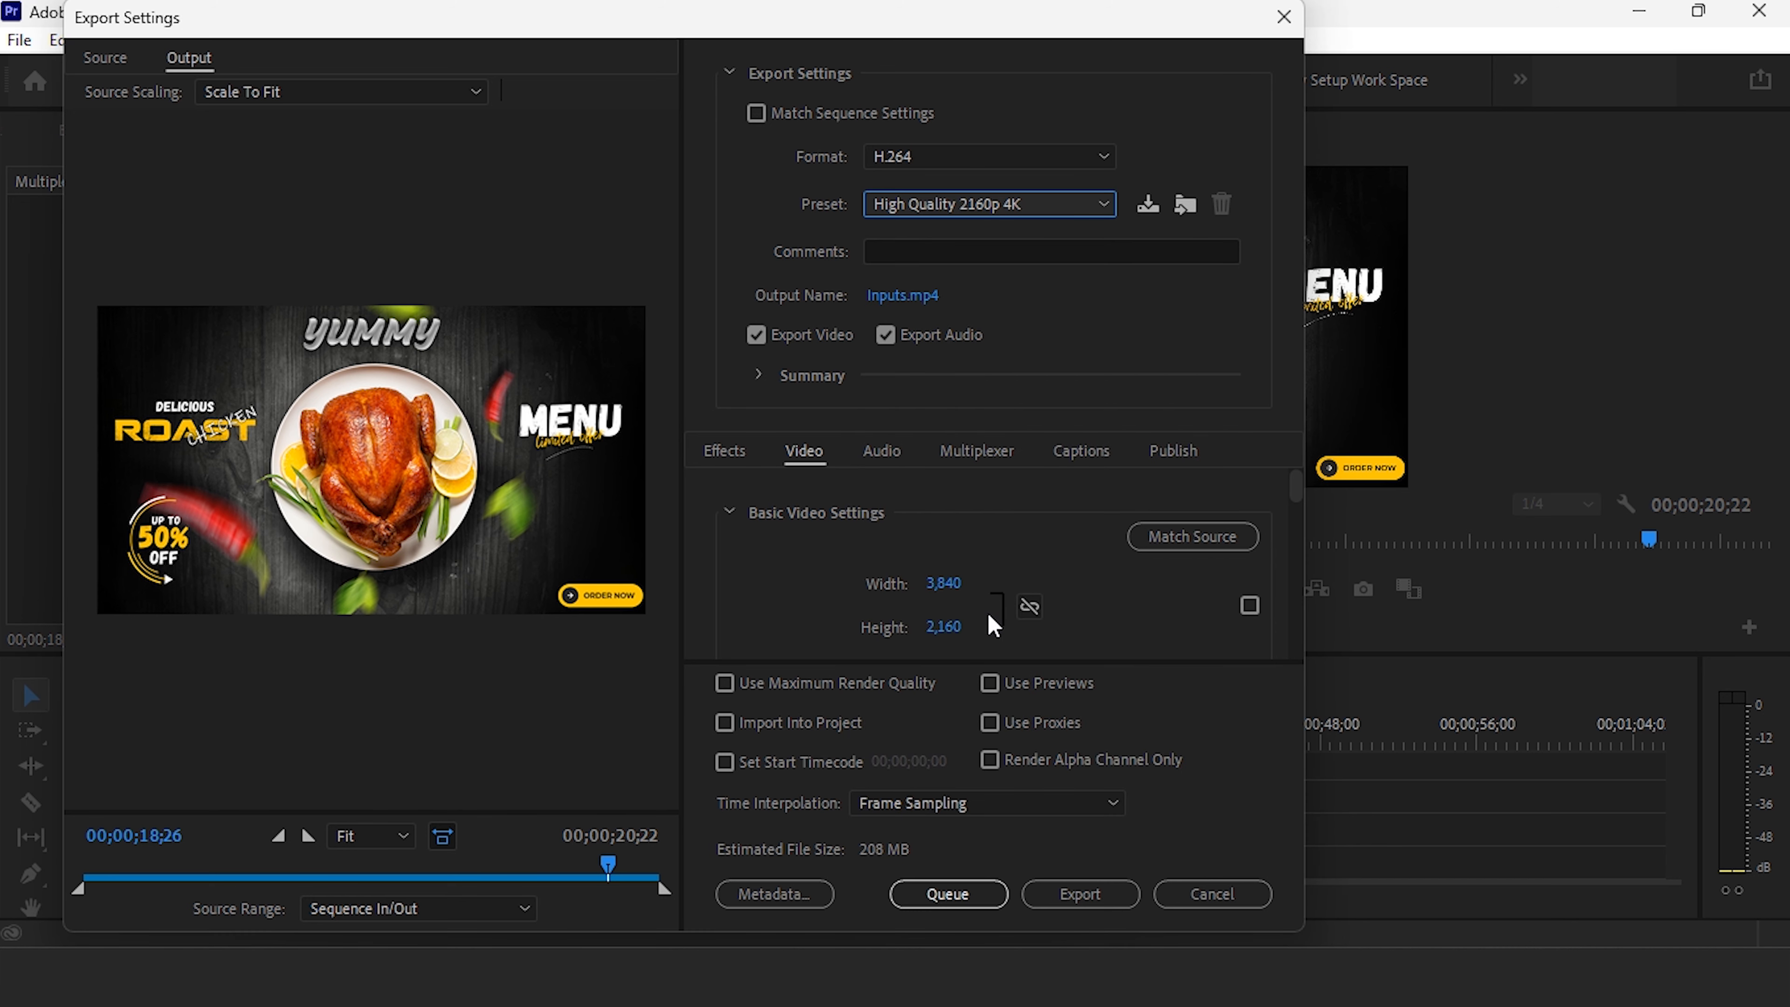
- Enable maximum render quality and the use of previews, and export the sequence as Inputs.mp4
left_click(724, 684)
left_click(989, 682)
left_click(1107, 896)
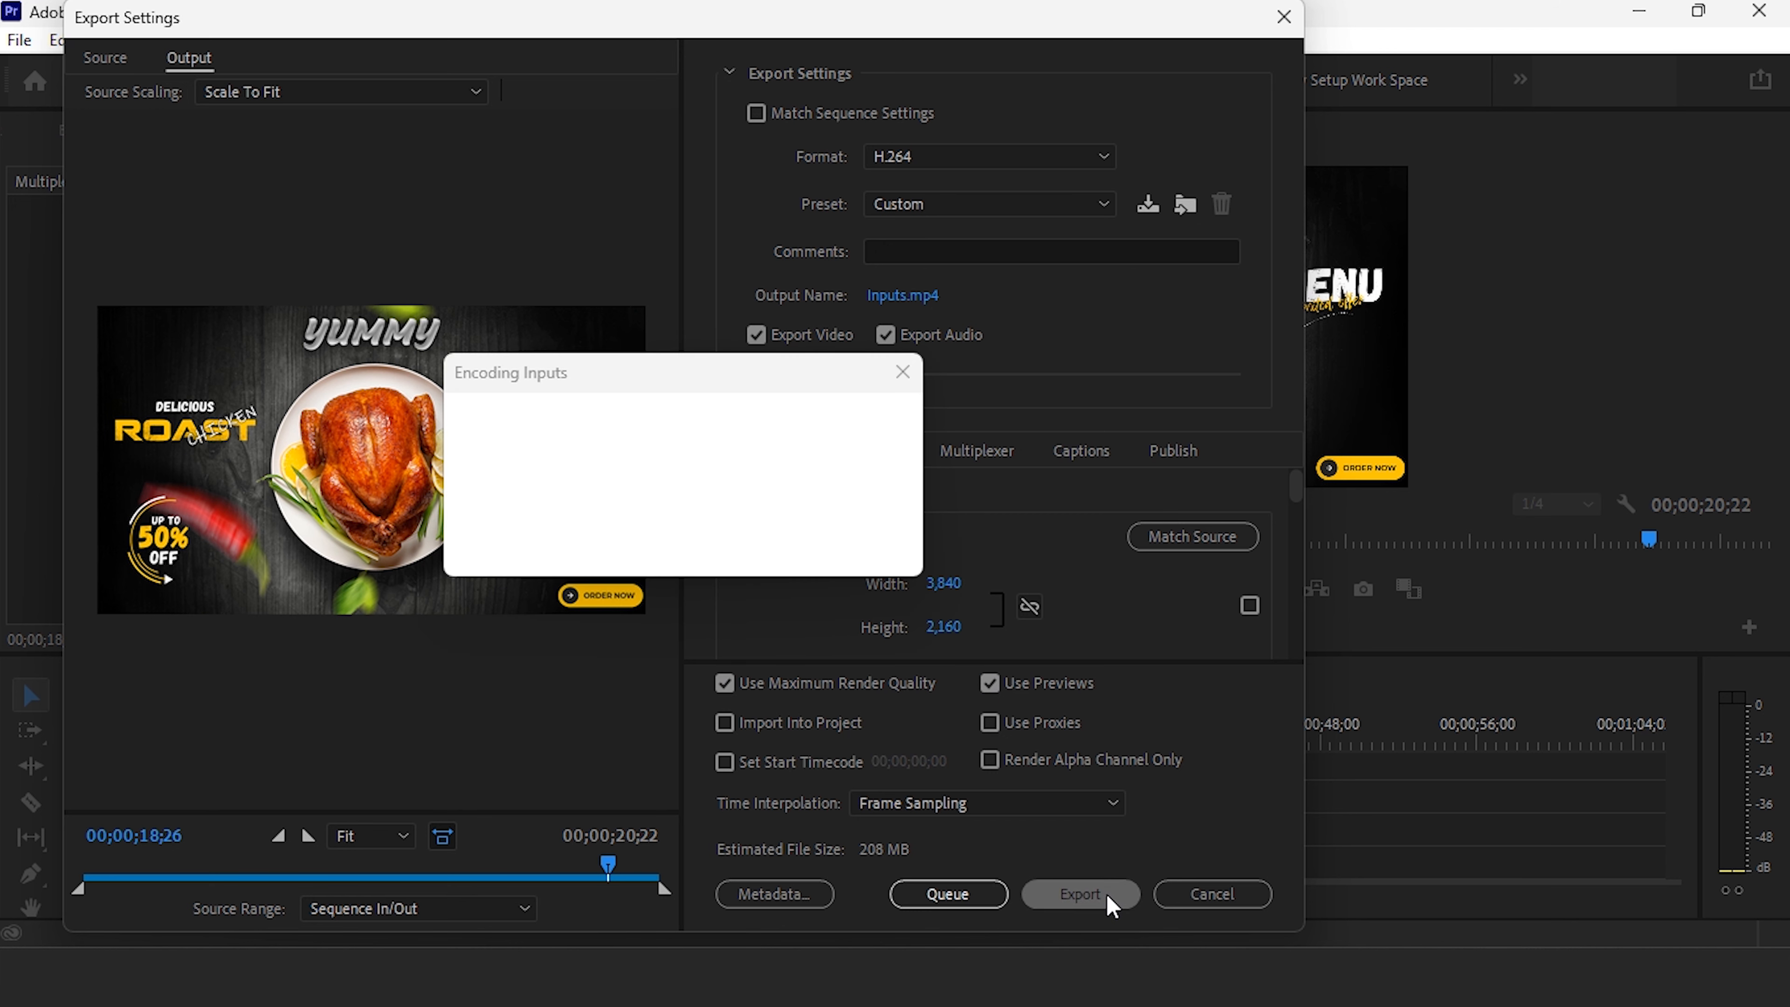